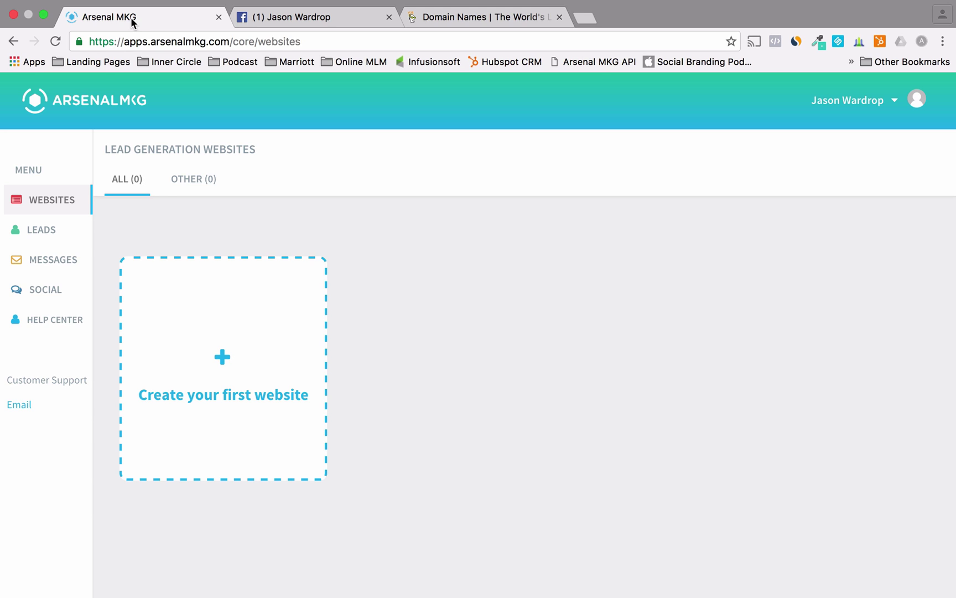
- Switch to the Facebook business page showing the '53 Leads/Day' webinar cover
left_click(267, 17)
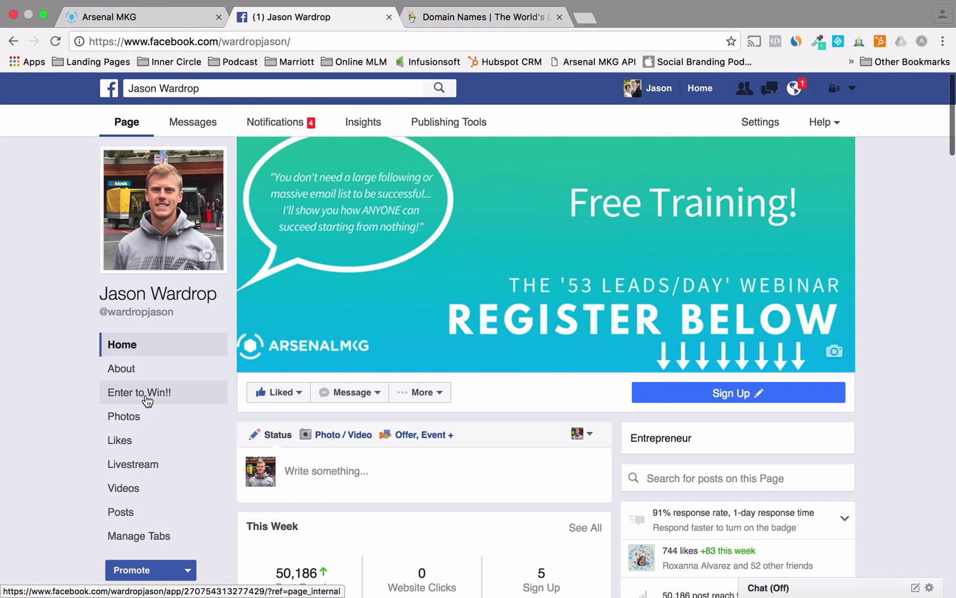
- Open the page's Enter to Win!! tab and scroll through its email entry form
left_click(145, 394)
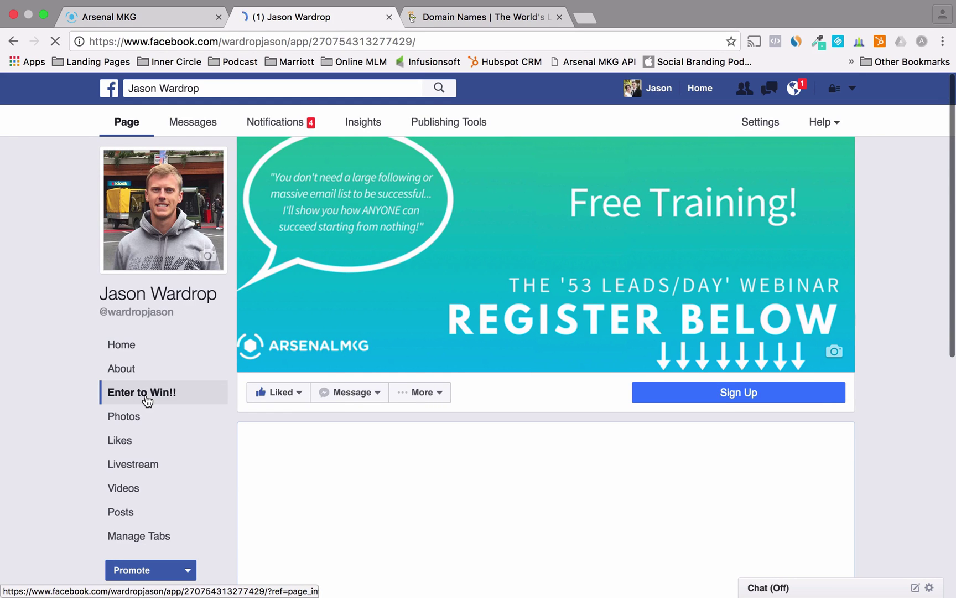
scroll(147, 400, "down", 5)
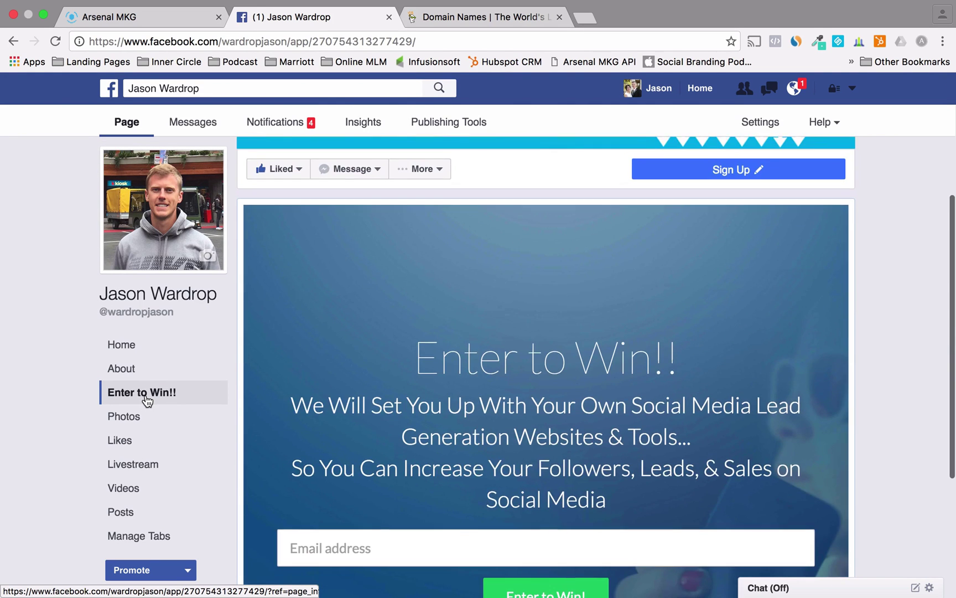
scroll(396, 426, "down", 1)
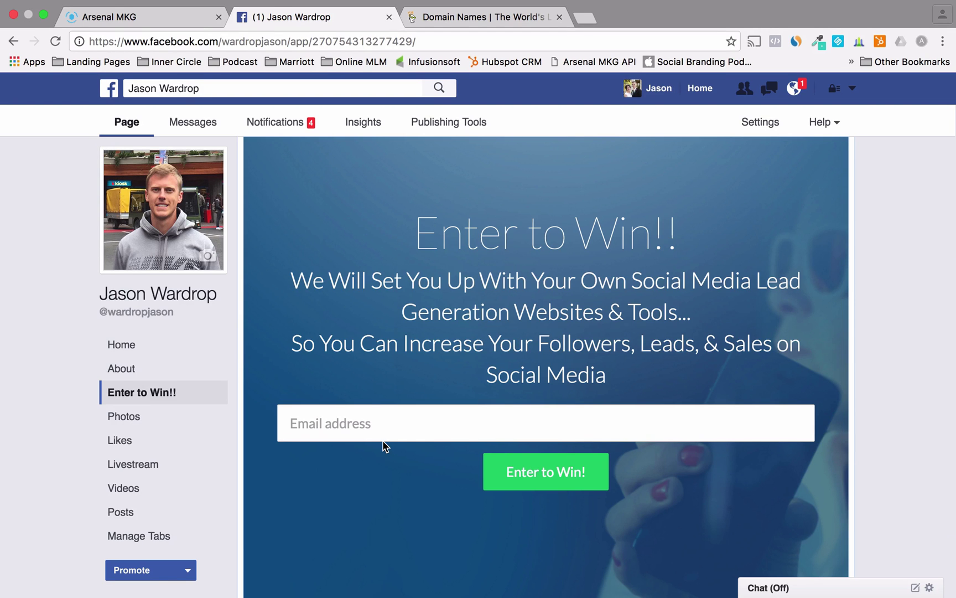
scroll(385, 446, "up", 6)
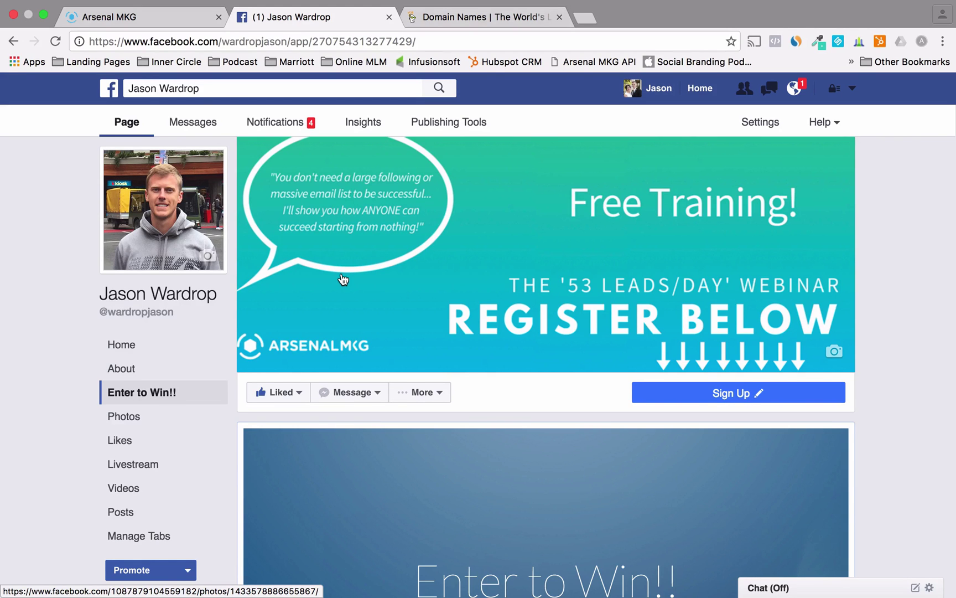
- Return to the page's Home timeline and browse its podcast, Olympics and NBA posts
left_click(154, 353)
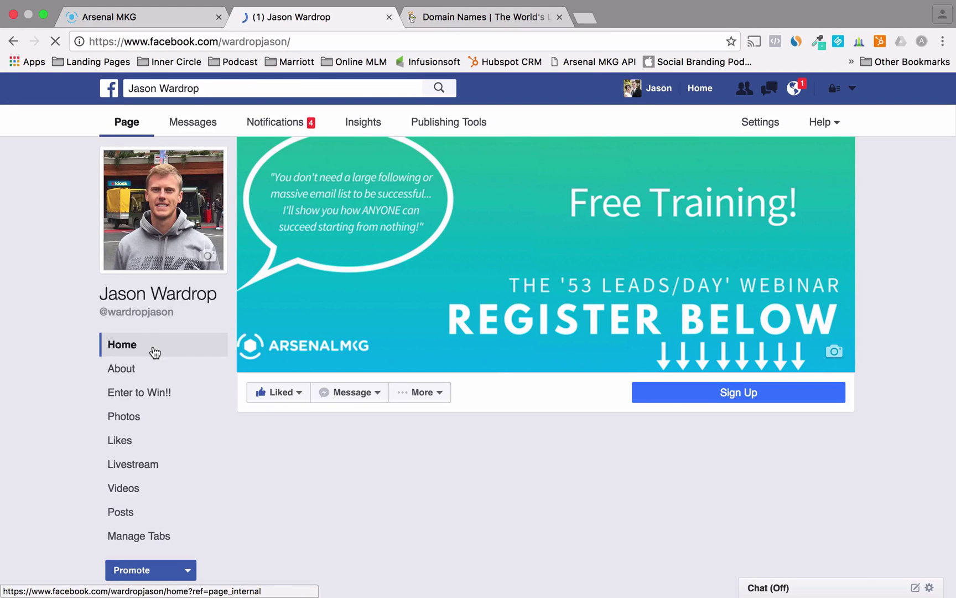
left_click(278, 392)
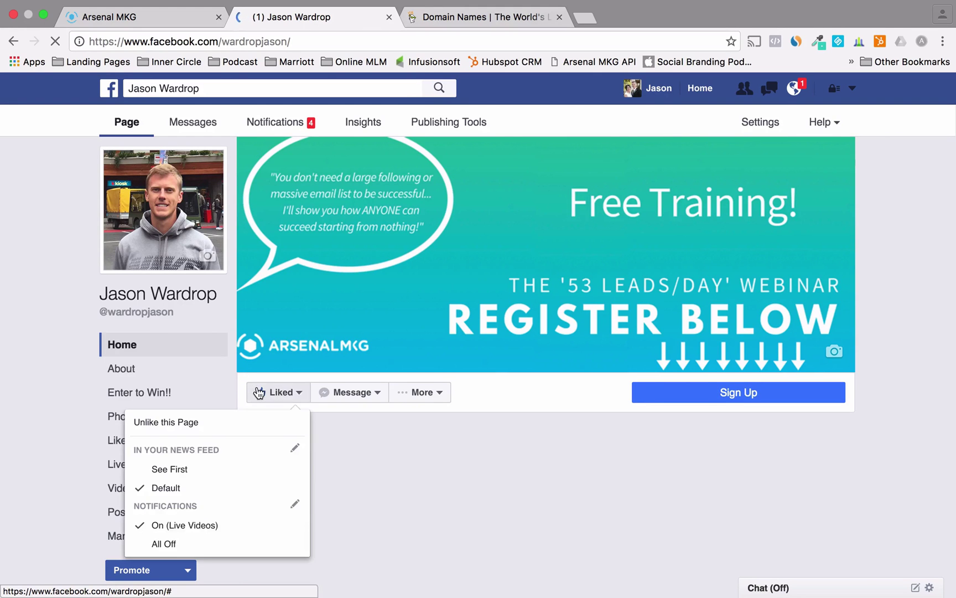
scroll(235, 390, "down", 10)
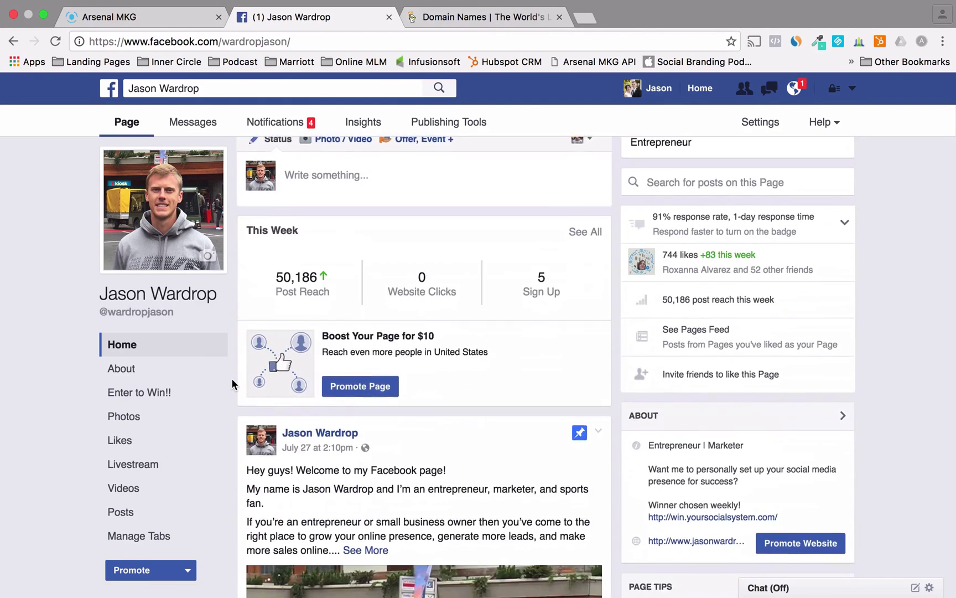
scroll(232, 384, "down", 15)
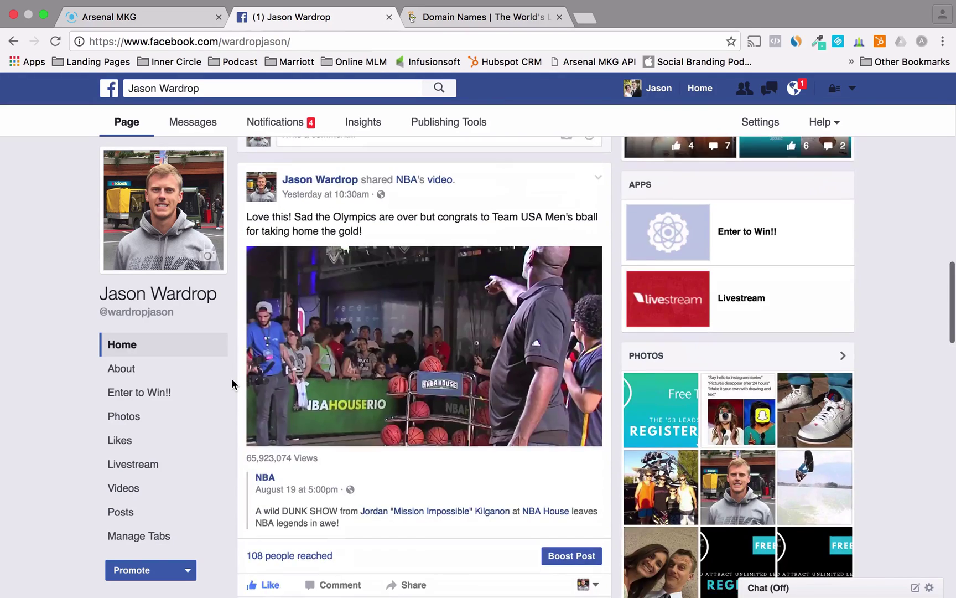
scroll(233, 383, "down", 12)
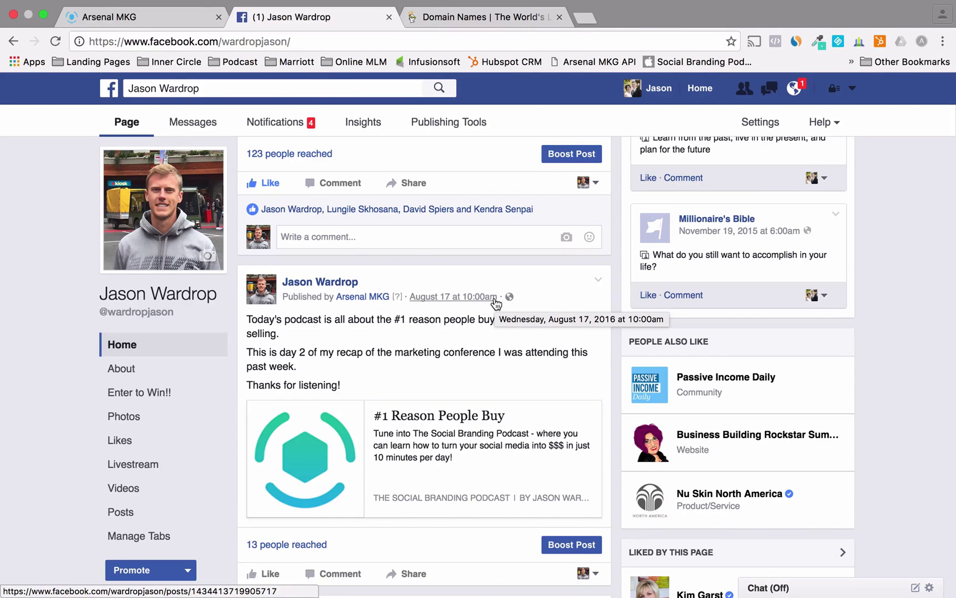
scroll(496, 303, "up", 5)
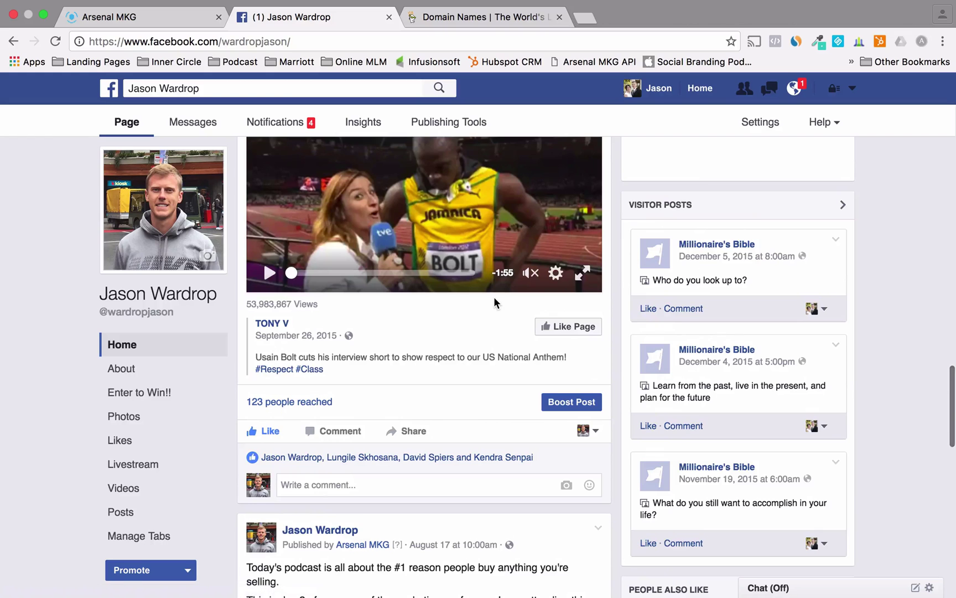
scroll(495, 303, "up", 14)
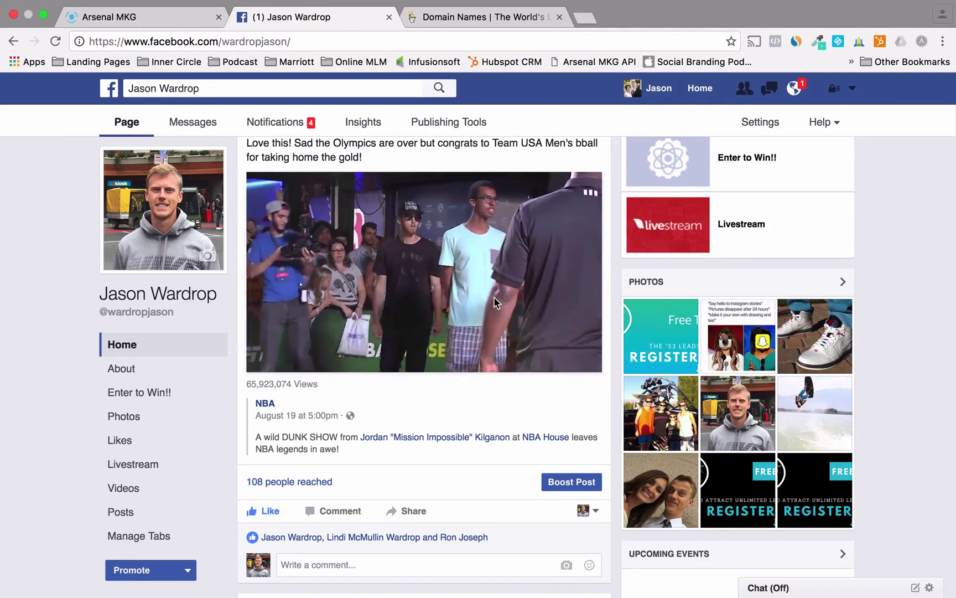
- Switch back to the Arsenal MKG browser tab
left_click(169, 20)
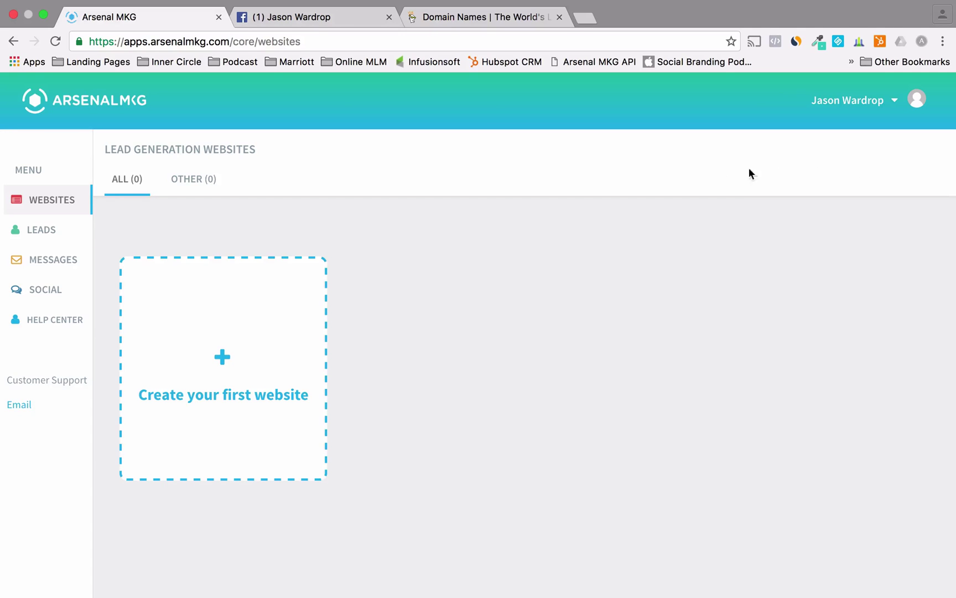
- Open Social Blaster, connect Facebook, and scroll through the listed groups and pages
left_click(35, 291)
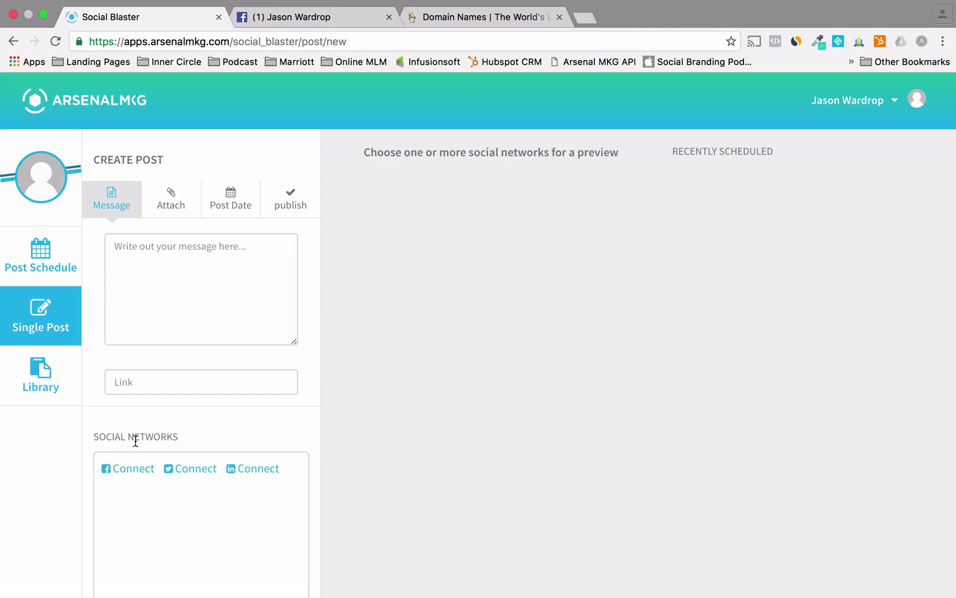
left_click(127, 470)
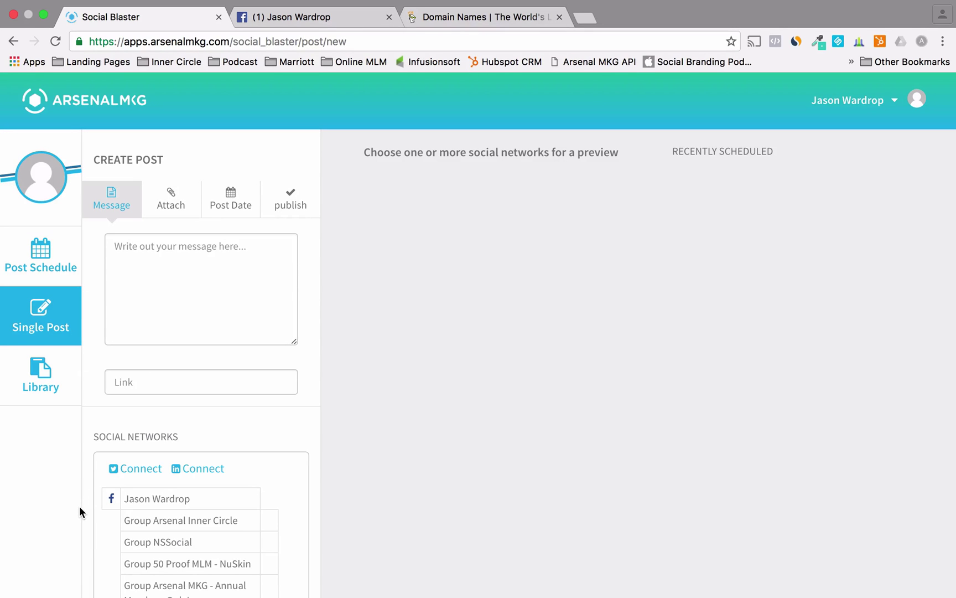
scroll(79, 506, "down", 3)
scroll(139, 473, "down", 3)
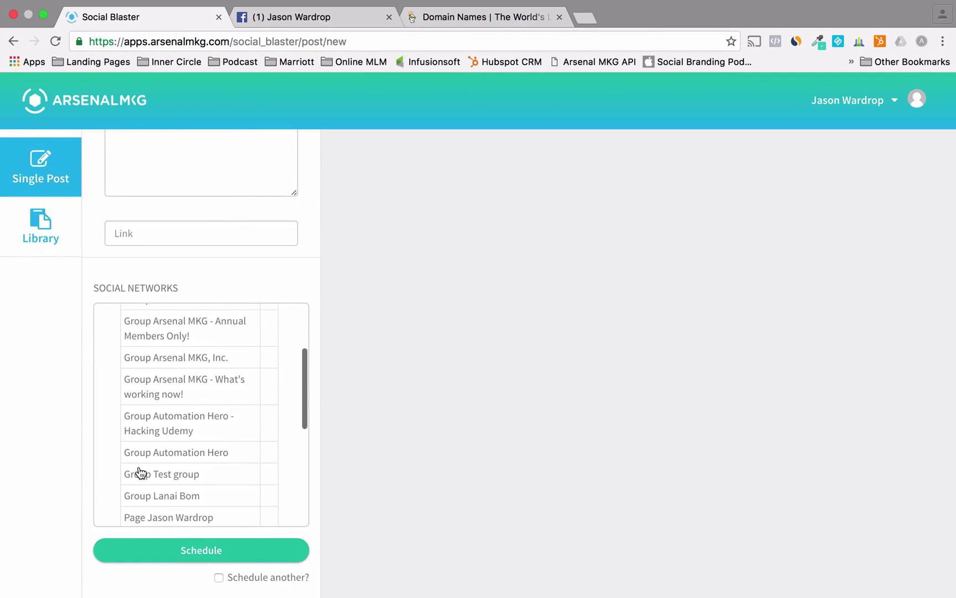
scroll(138, 473, "down", 5)
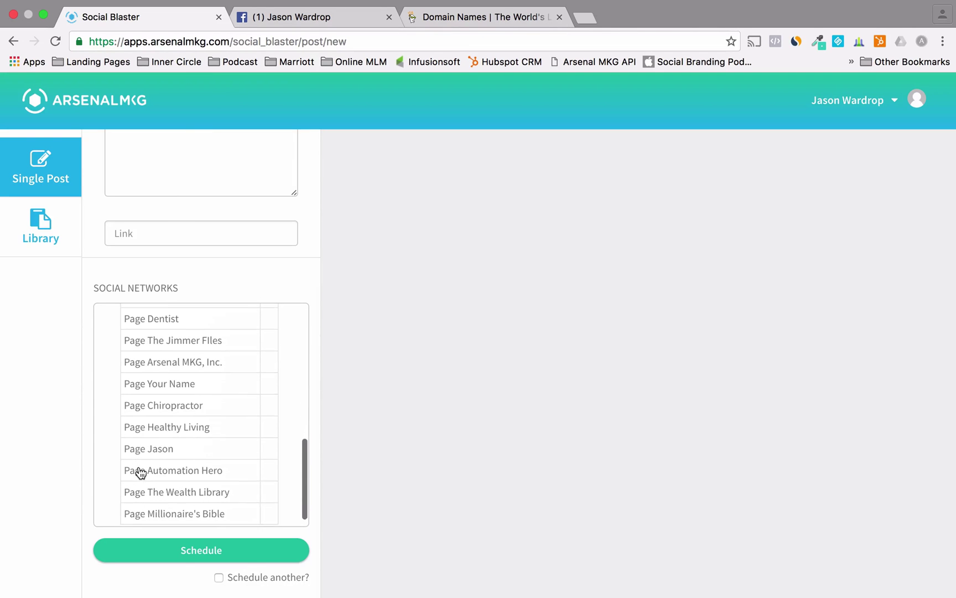
scroll(139, 473, "down", 3)
scroll(76, 422, "up", 5)
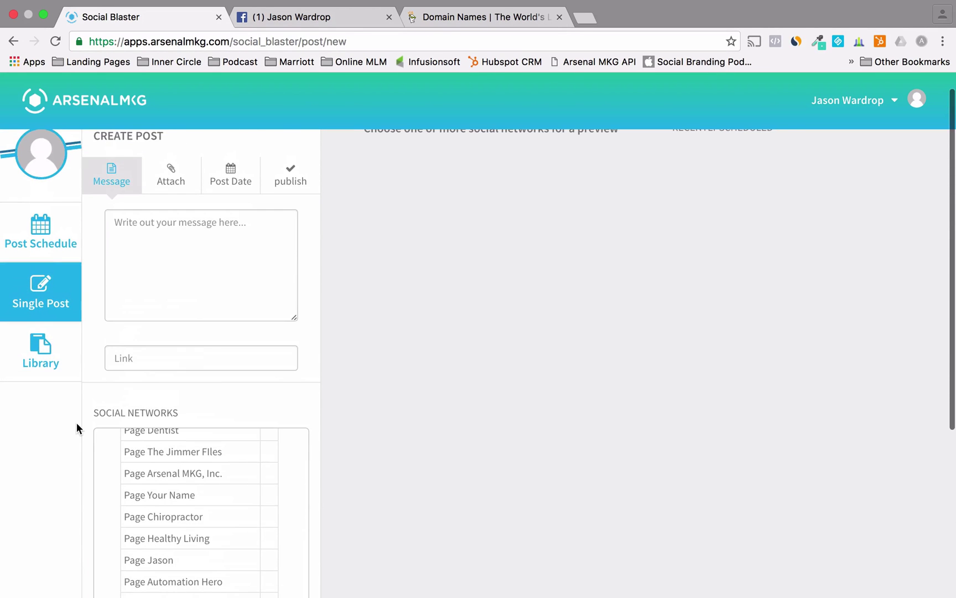
scroll(148, 474, "up", 10)
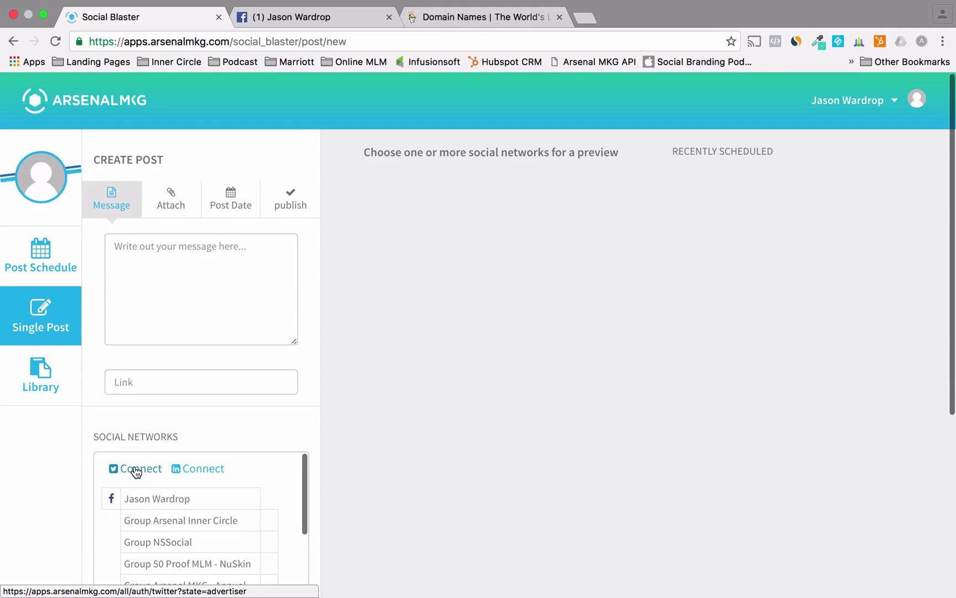
- Authorize Twitter by signing in with the account username and password, re-entering the password
left_click(137, 470)
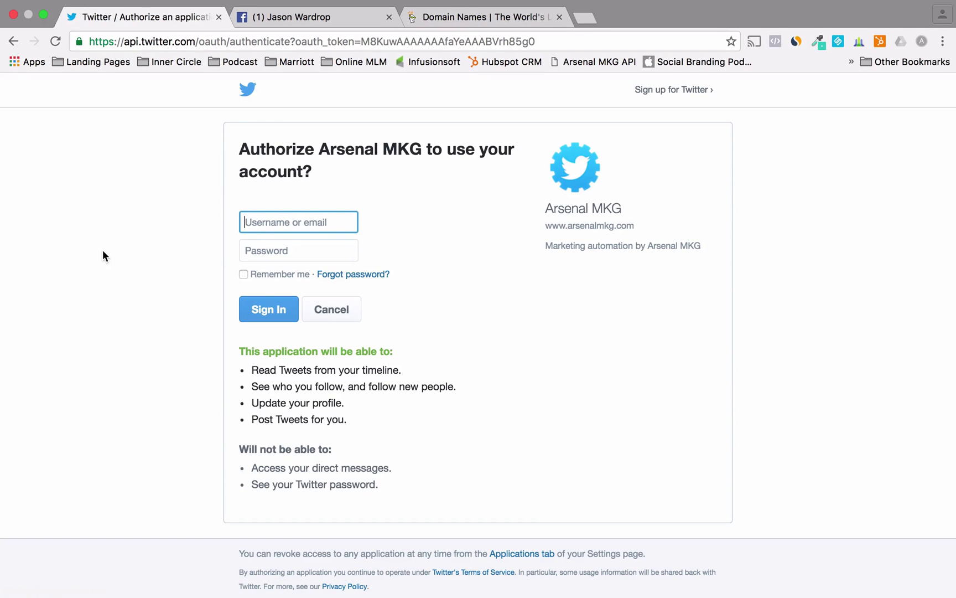
type("thejwar")
key("Tab")
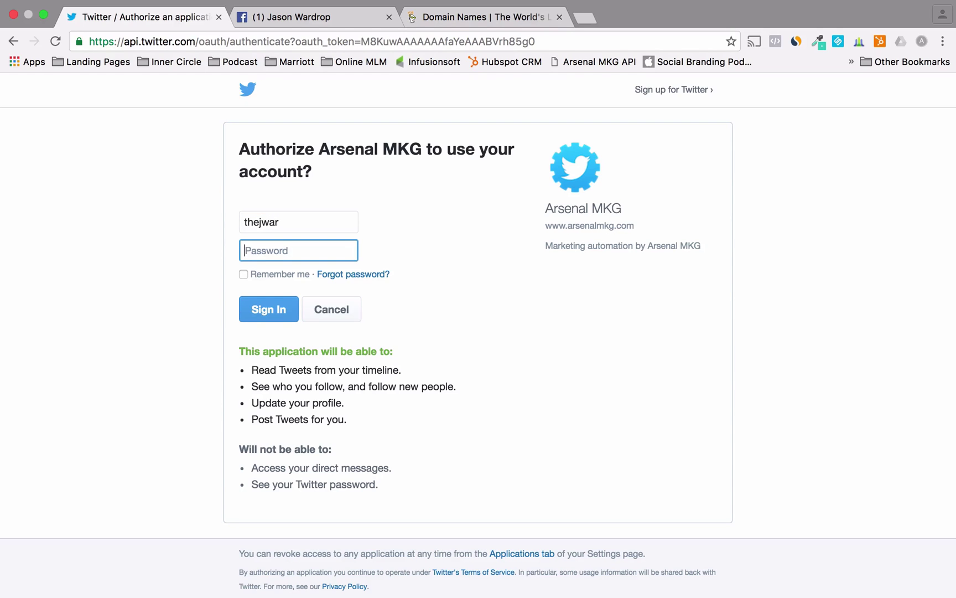
type("•••••••••")
key("Return")
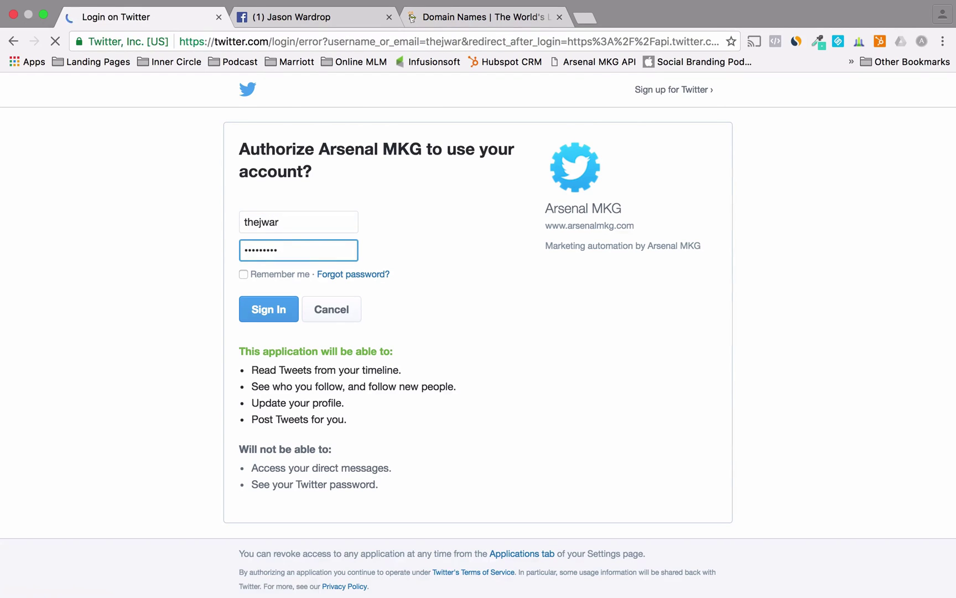
left_click(293, 218)
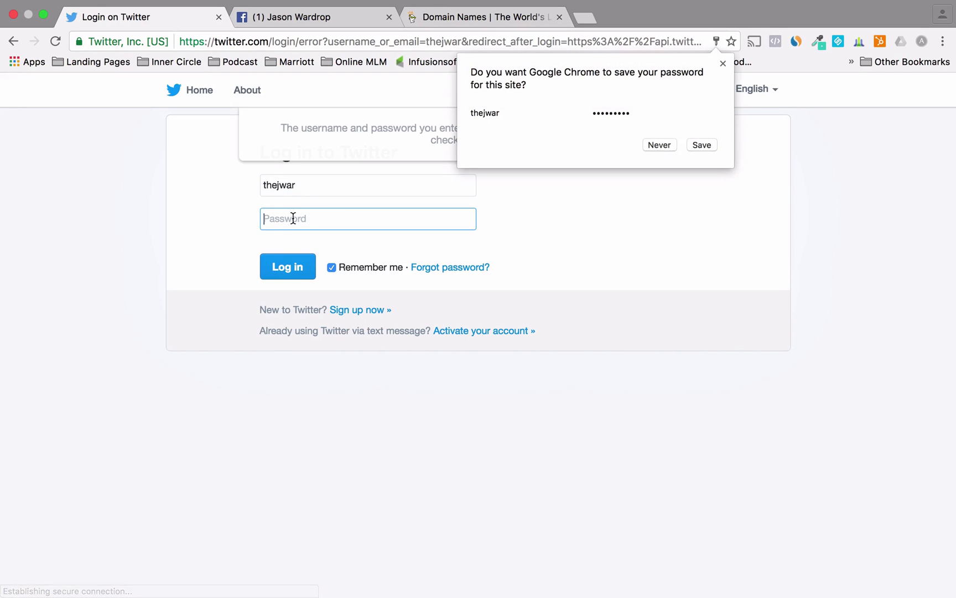
type("•••••••••")
key("Return")
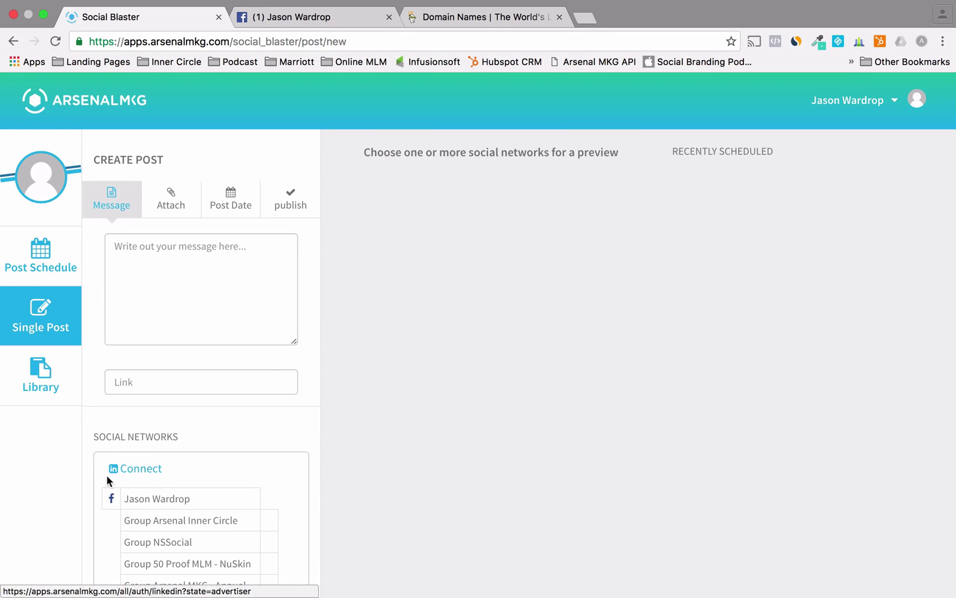
- Connect a LinkedIn account and scroll to confirm its row beside Twitter
scroll(85, 496, "down", 5)
scroll(122, 436, "down", 8)
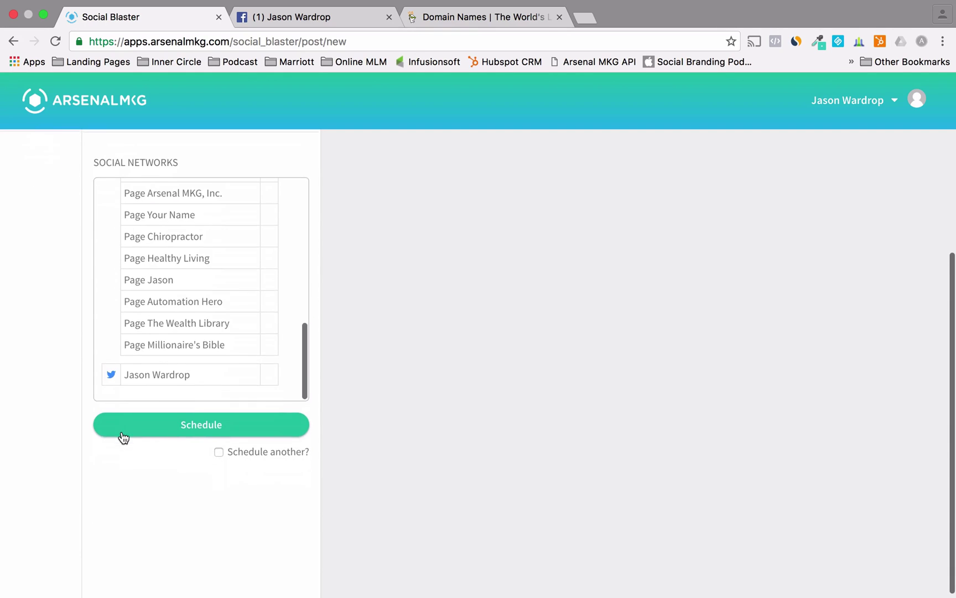
scroll(150, 359, "up", 12)
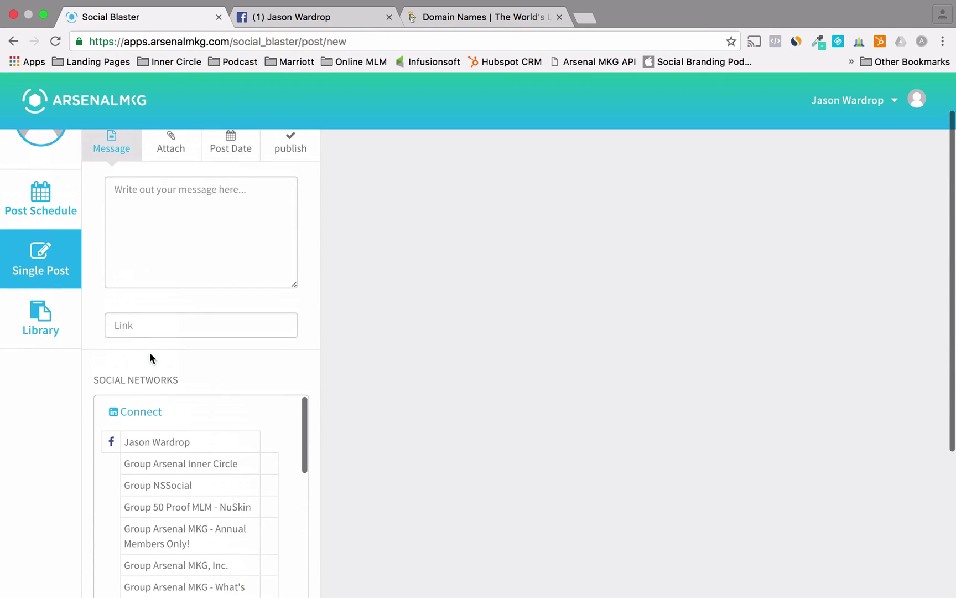
left_click(126, 412)
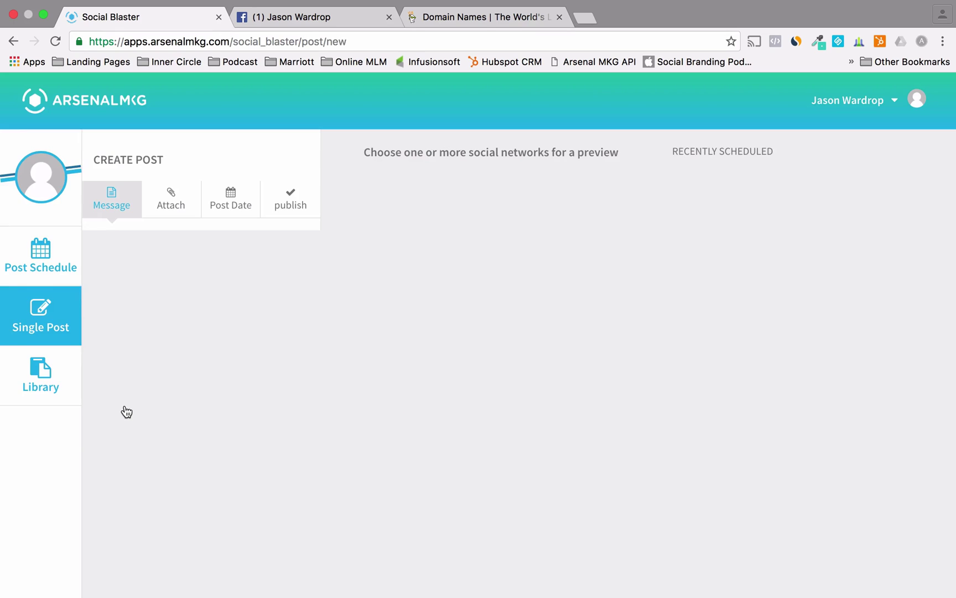
scroll(96, 501, "down", 10)
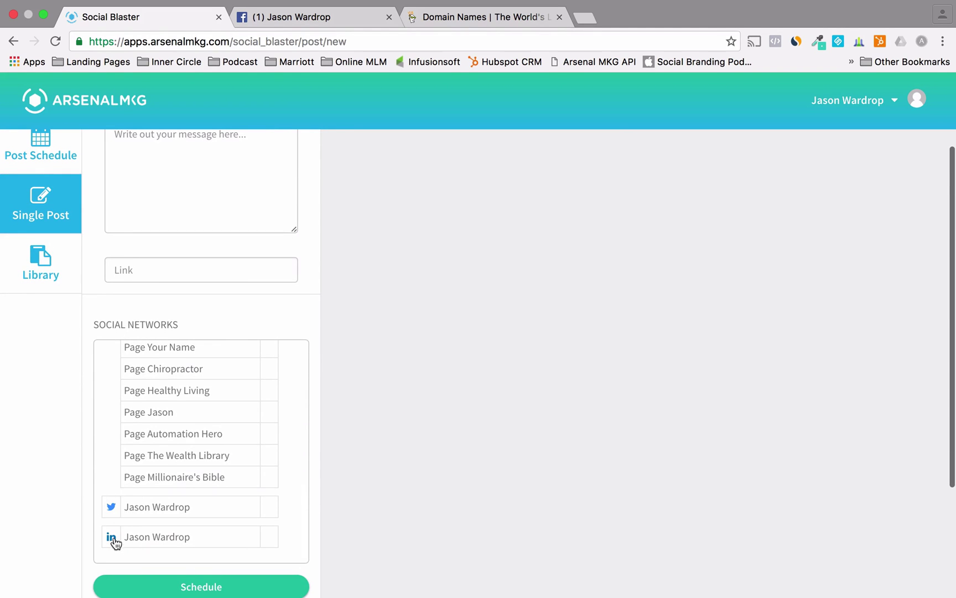
scroll(122, 436, "up", 2)
scroll(123, 435, "up", 6)
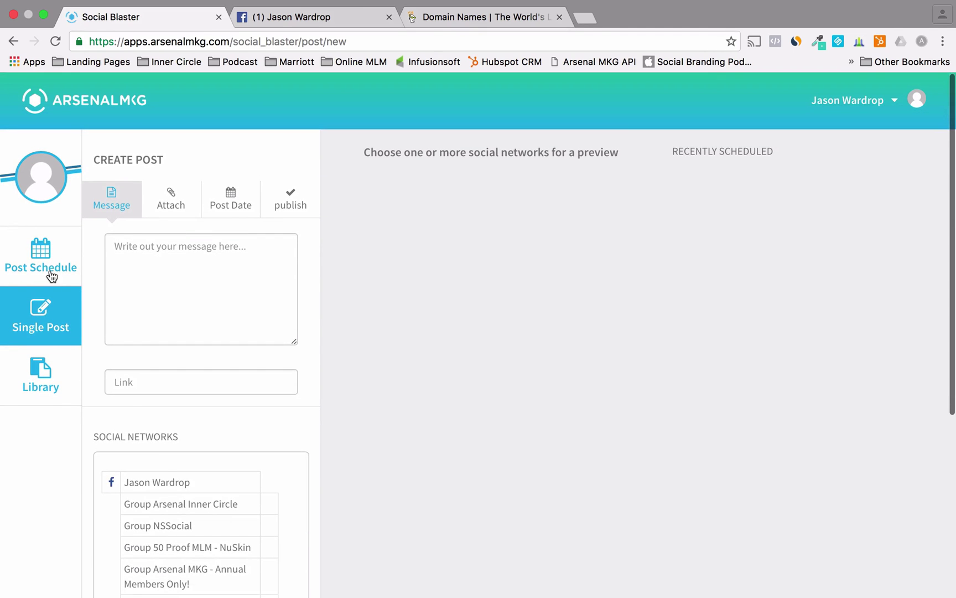
- Look over Post Schedule and Single Post, then return to Websites via the ARSENALMKG logo
left_click(42, 266)
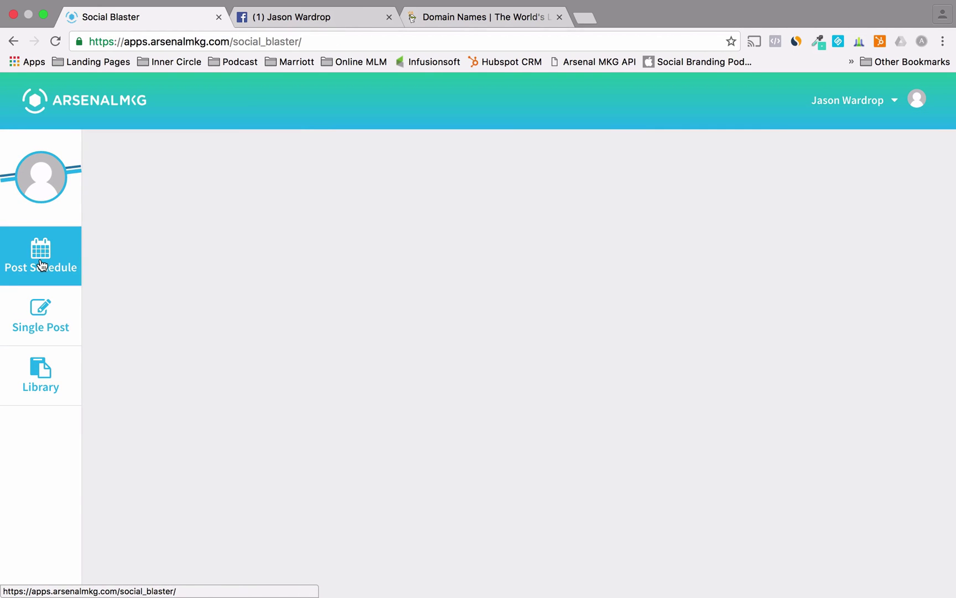
left_click(36, 324)
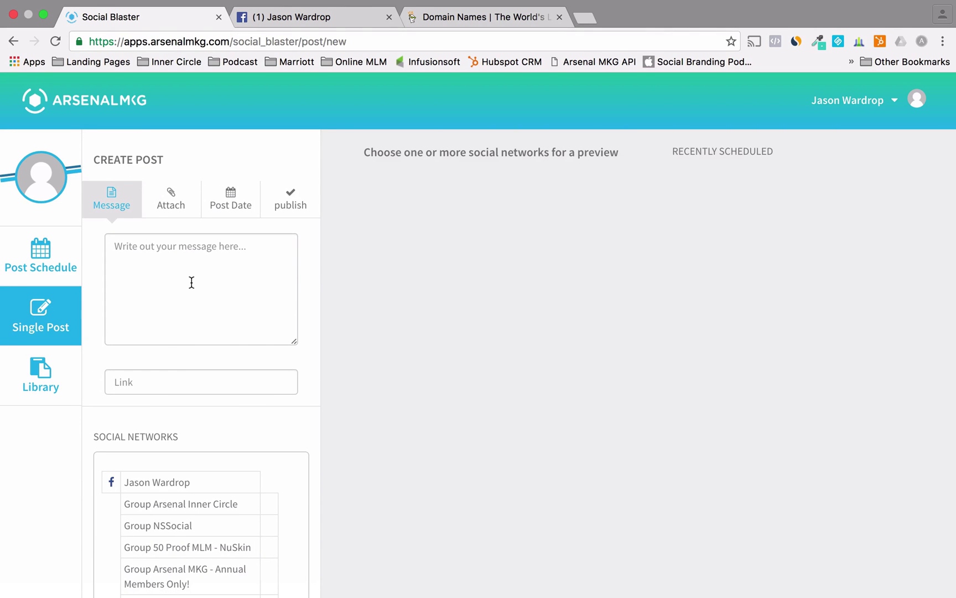
left_click(38, 256)
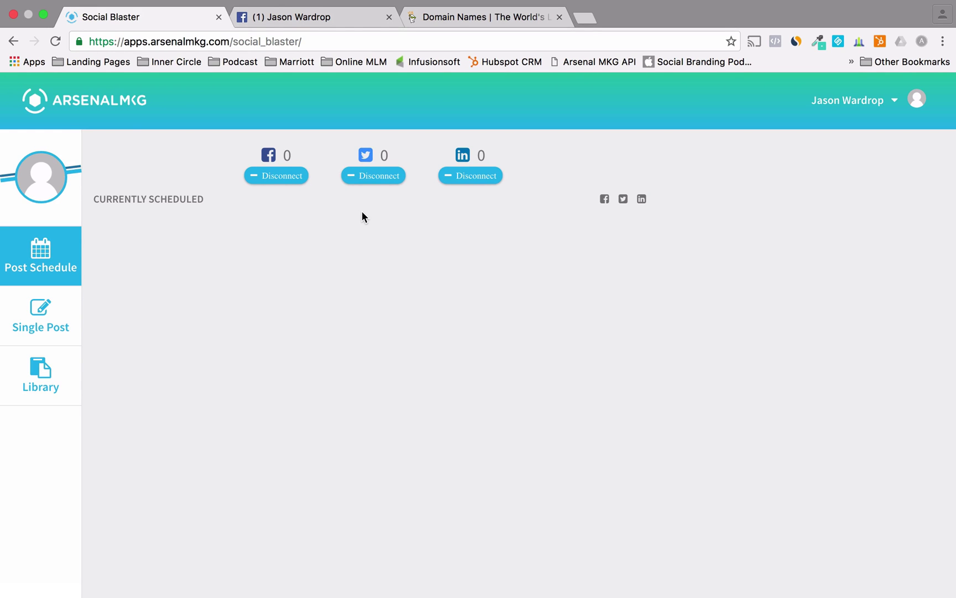
left_click(103, 100)
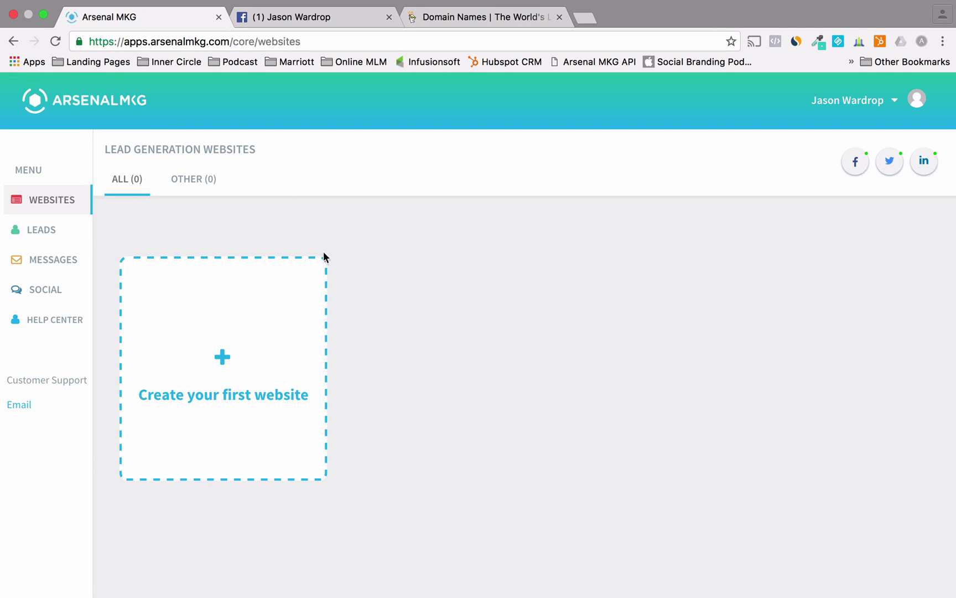
- Start a first website and scroll the template gallery to the Opt-In Websites section
left_click(231, 345)
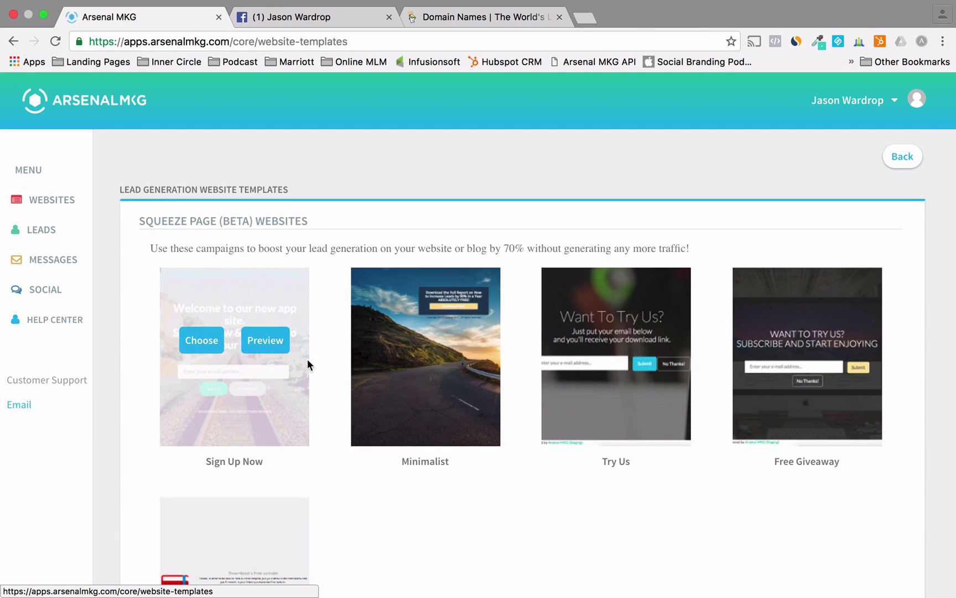
scroll(319, 367, "down", 20)
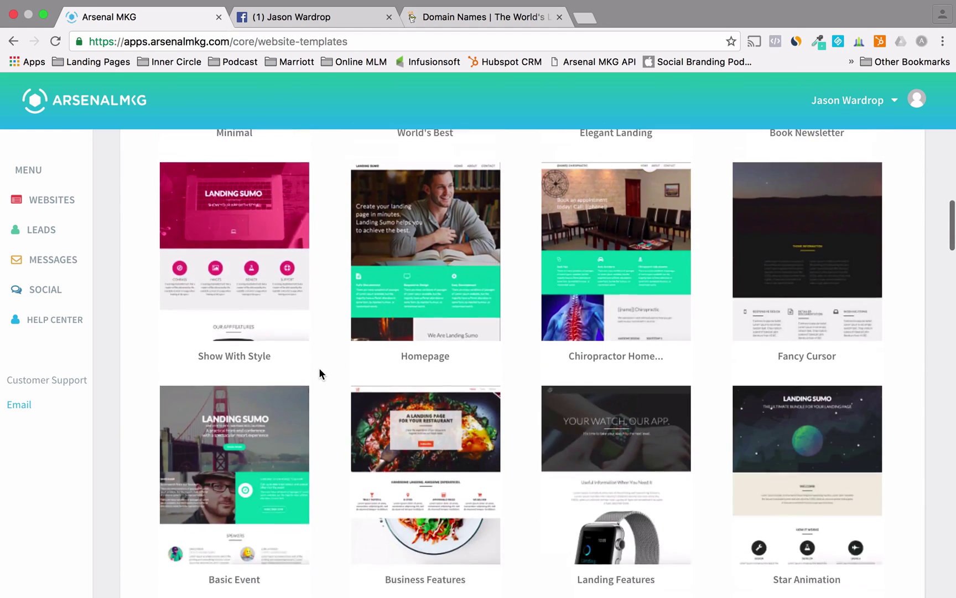
scroll(319, 368, "down", 15)
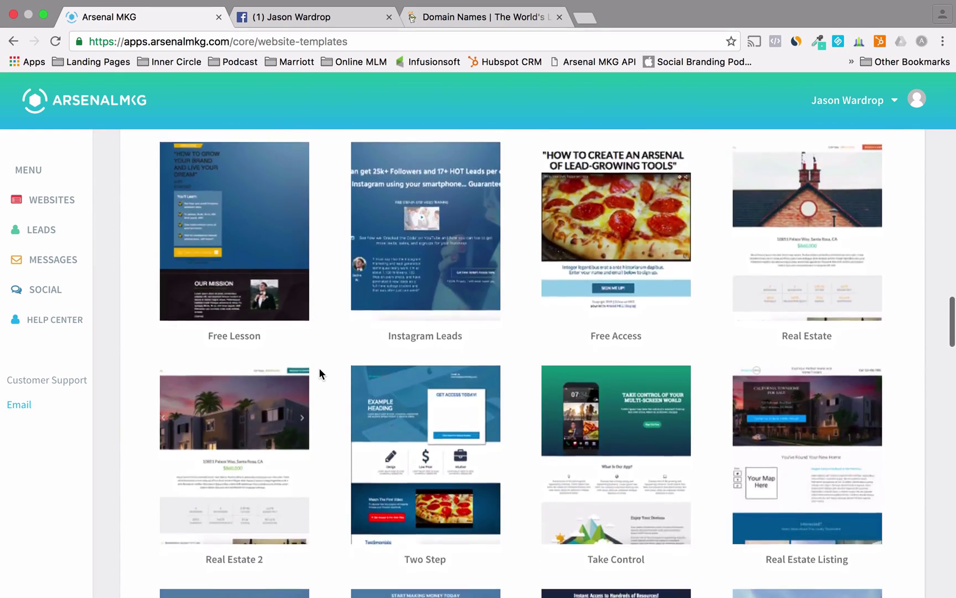
scroll(319, 367, "down", 15)
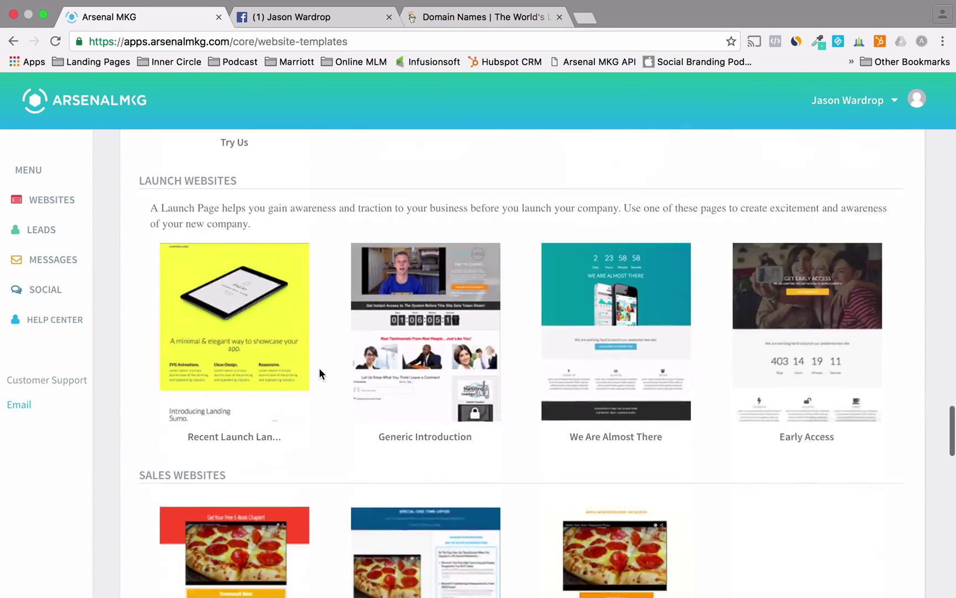
scroll(319, 367, "down", 10)
scroll(319, 367, "down", 5)
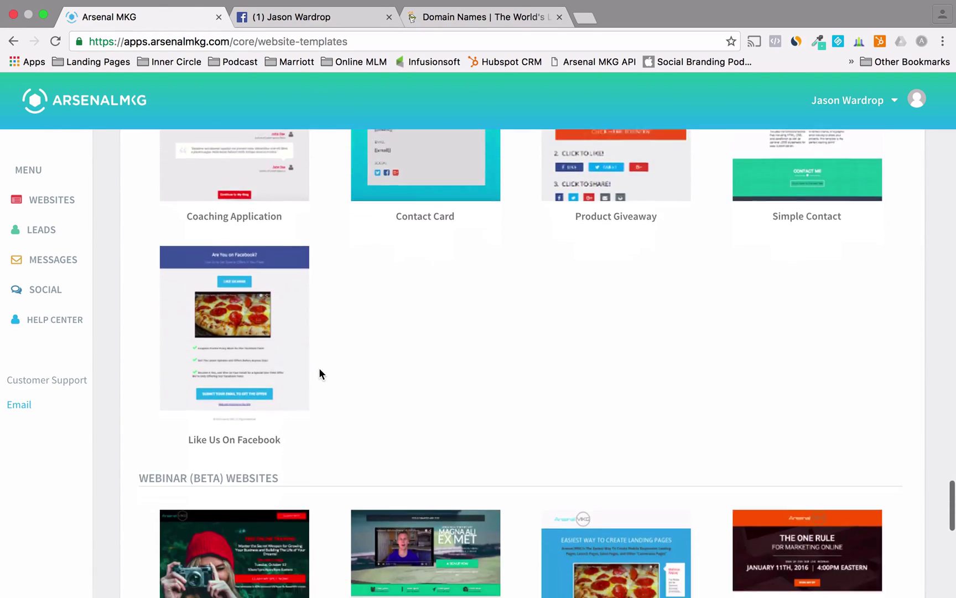
scroll(319, 367, "up", 15)
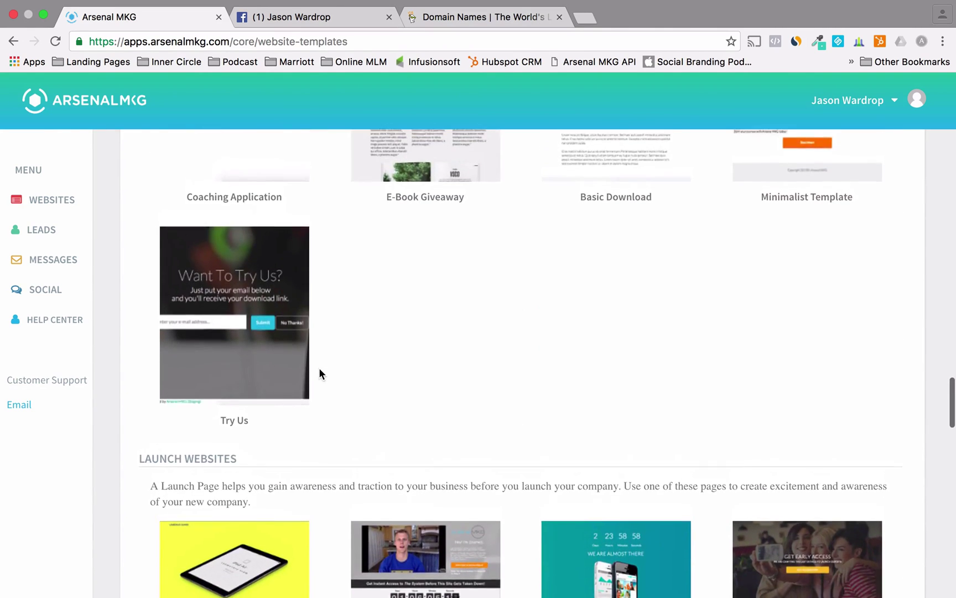
scroll(319, 373, "up", 10)
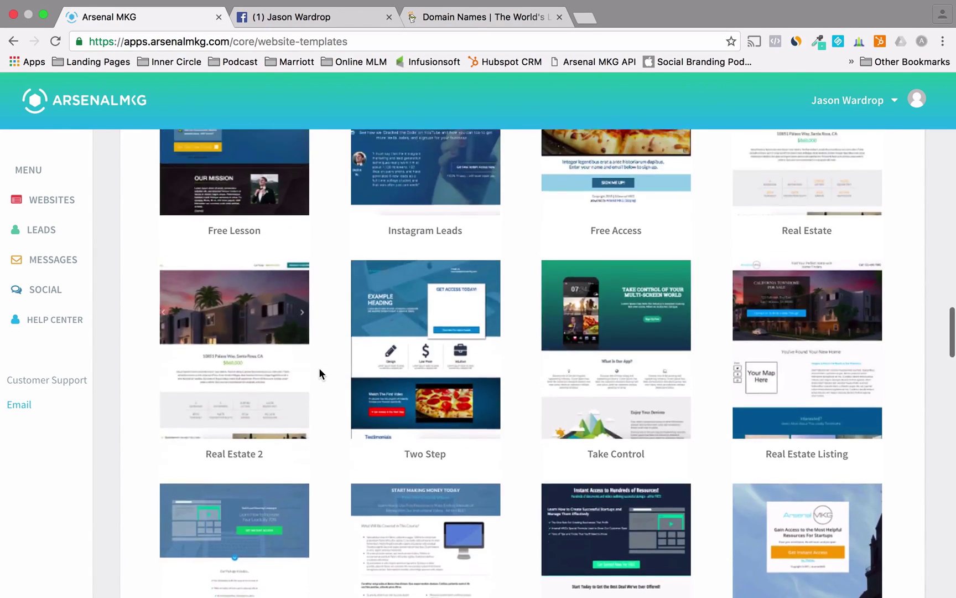
scroll(319, 372, "up", 5)
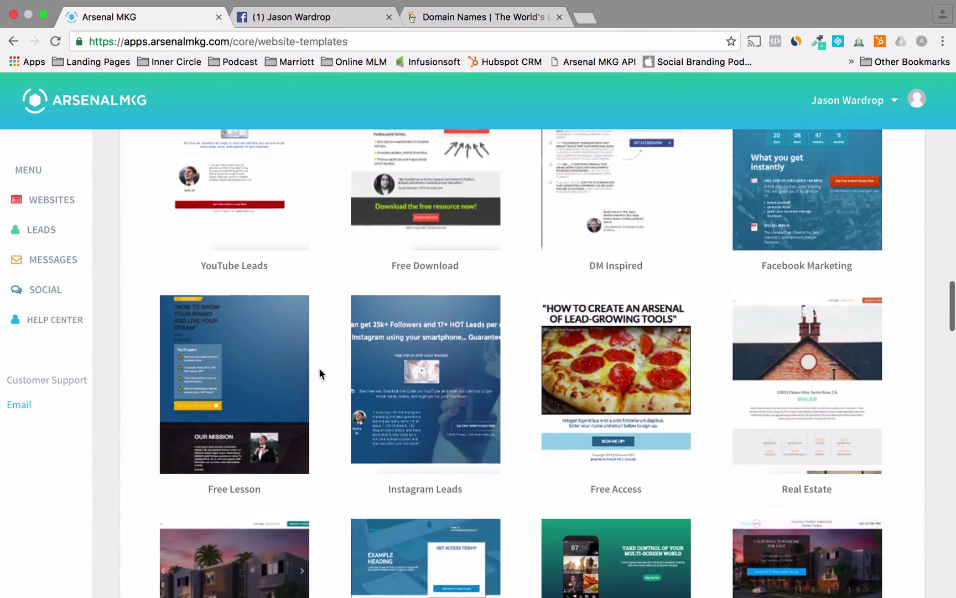
scroll(319, 369, "up", 5)
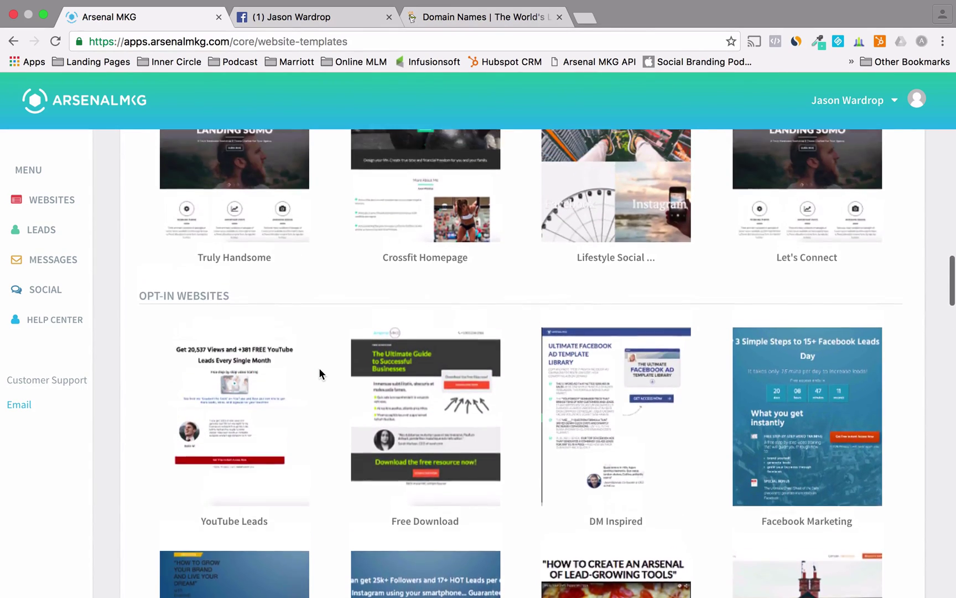
scroll(319, 373, "up", 3)
scroll(319, 373, "down", 5)
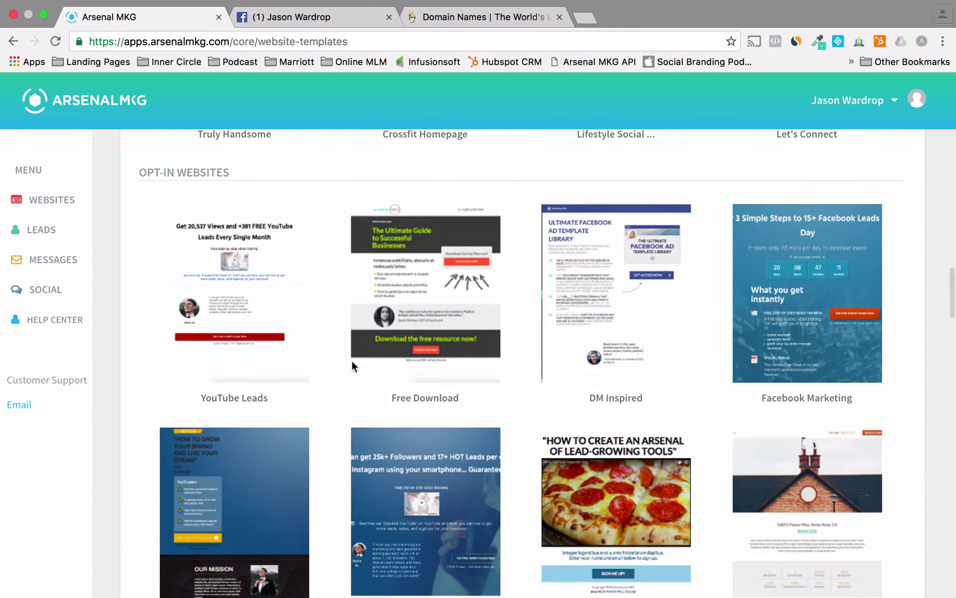
mouse_move(641, 309)
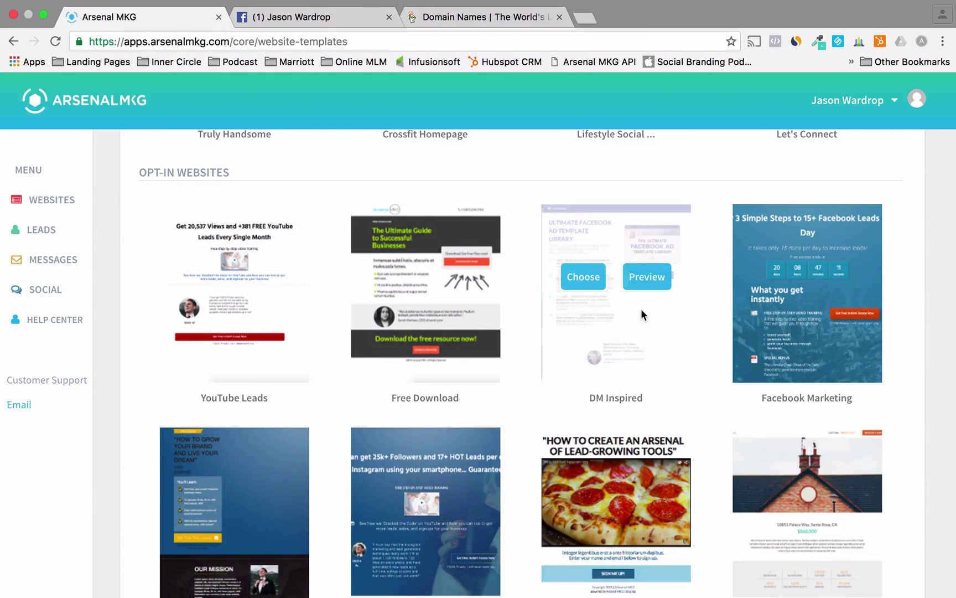
- Choose the DM Inspired template and add a Phone field to the GET ACCESS NOW form
left_click(576, 279)
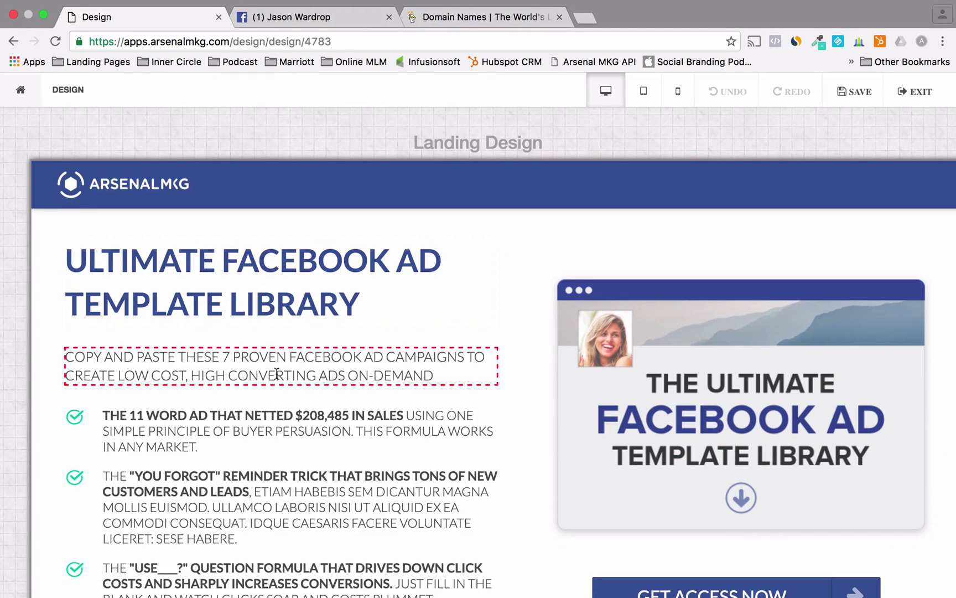
scroll(272, 423, "down", 6)
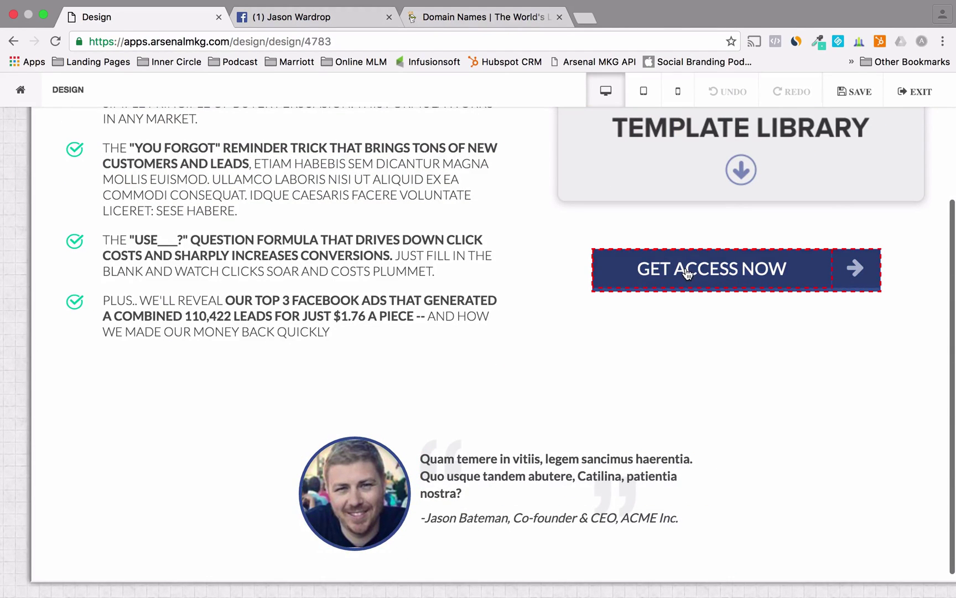
left_click(857, 288)
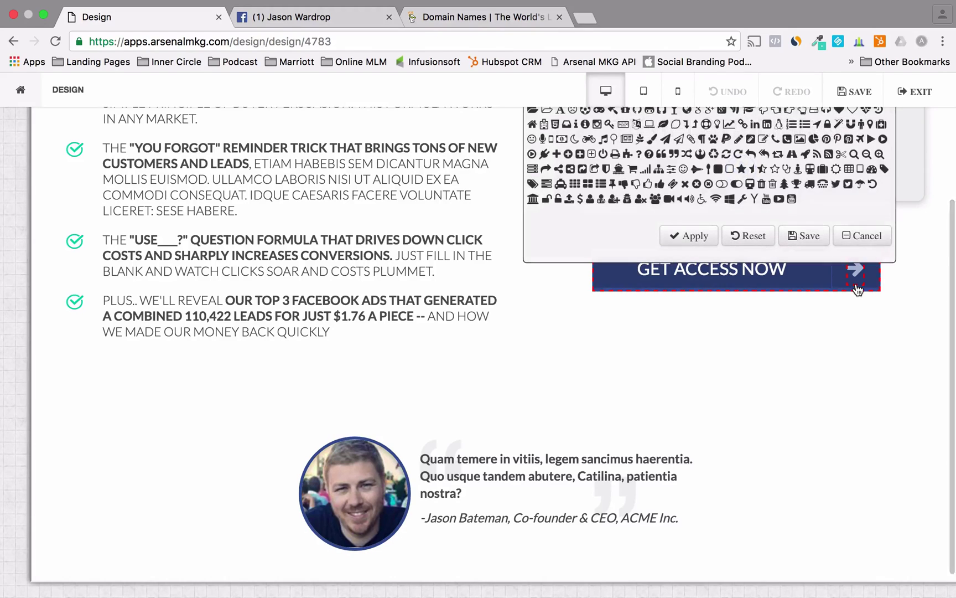
left_click(858, 237)
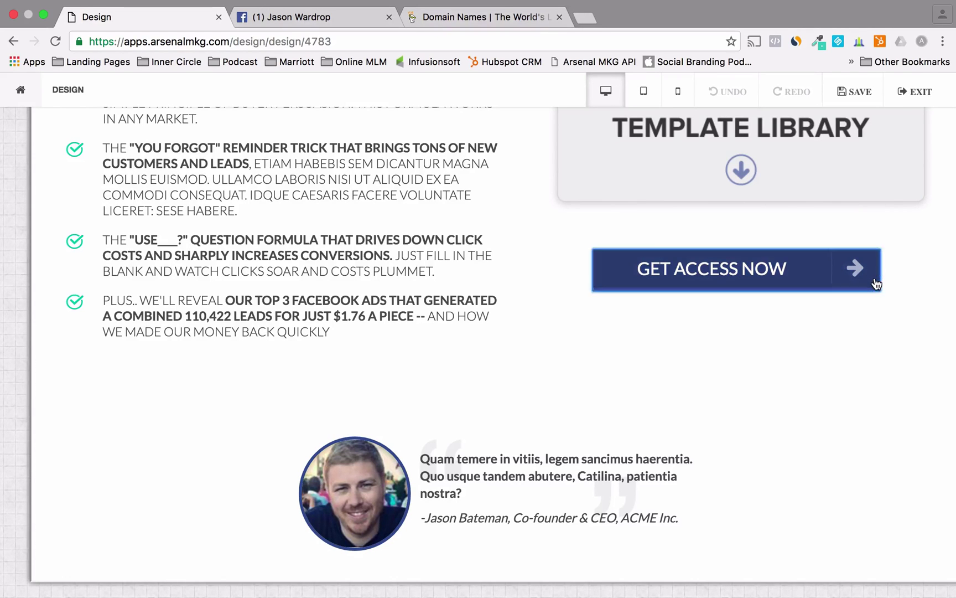
left_click(876, 284)
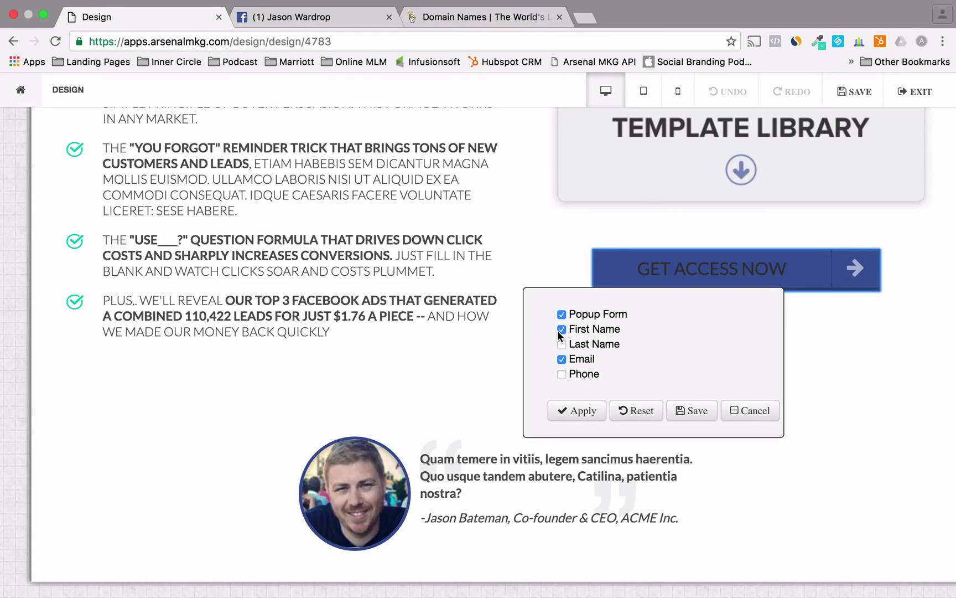
left_click(561, 375)
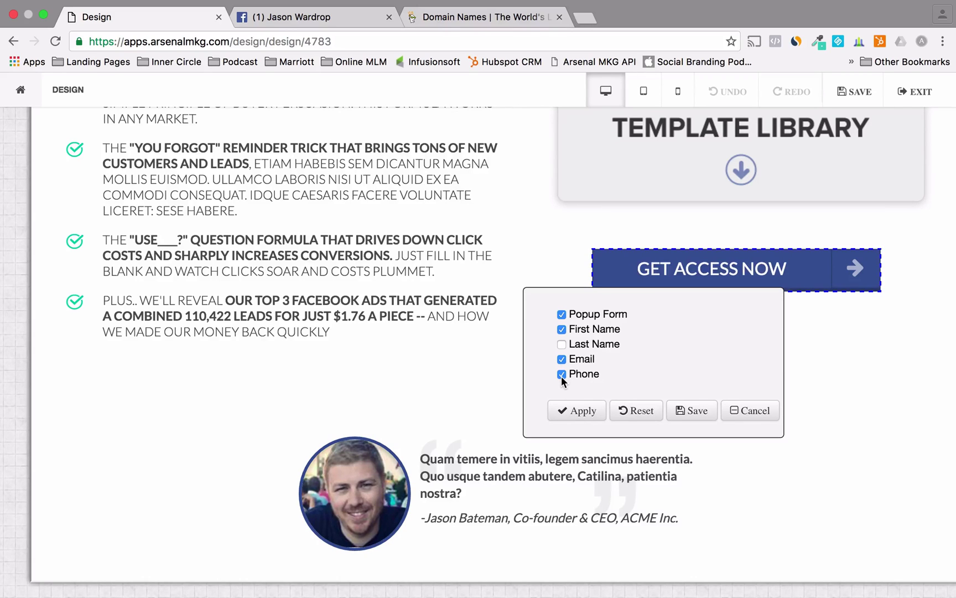
left_click(694, 413)
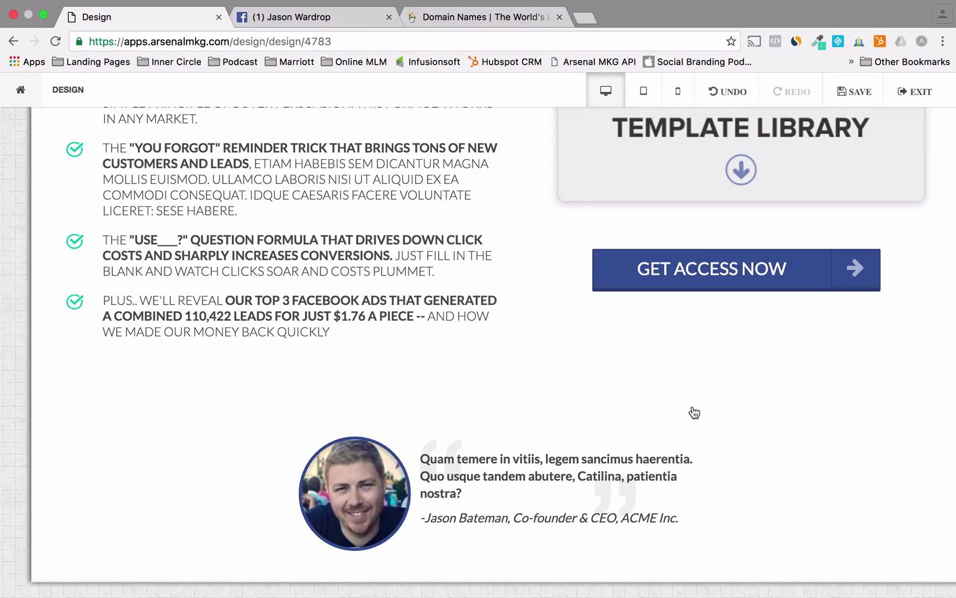
scroll(450, 284, "up", 6)
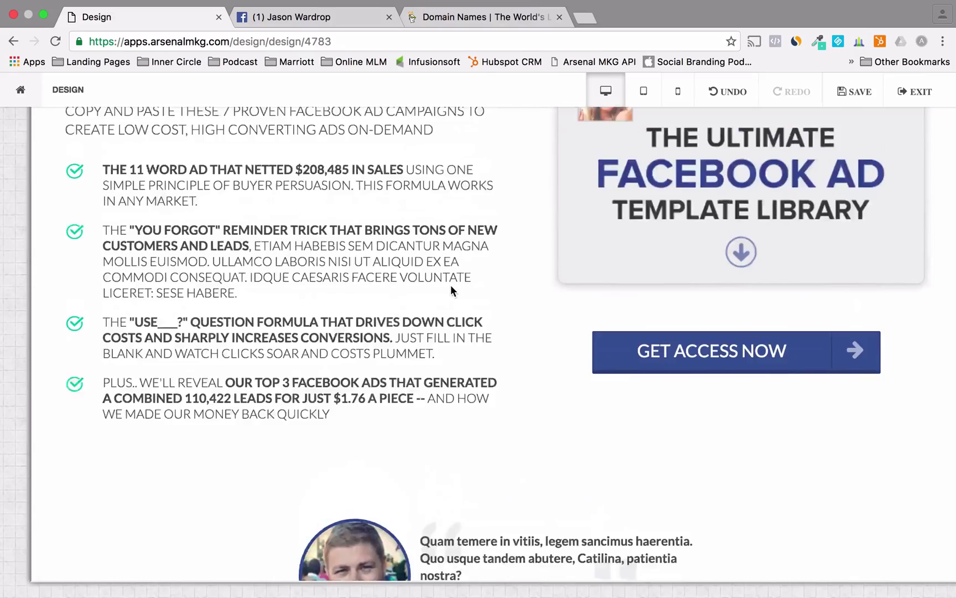
- Change the landing page headline to 'Ultimate Instagram Library Template' and save the design
left_click(276, 282)
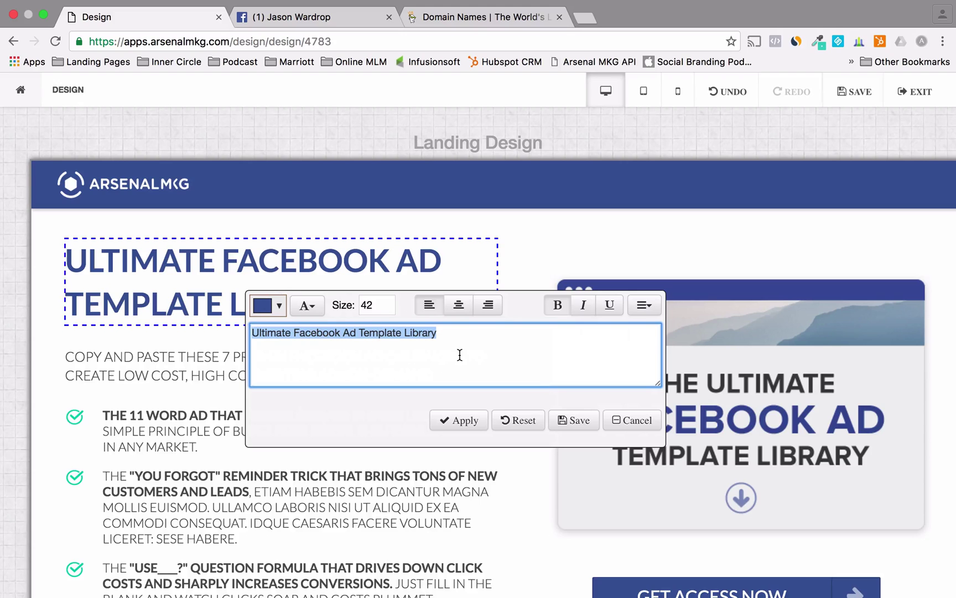
type("Ult")
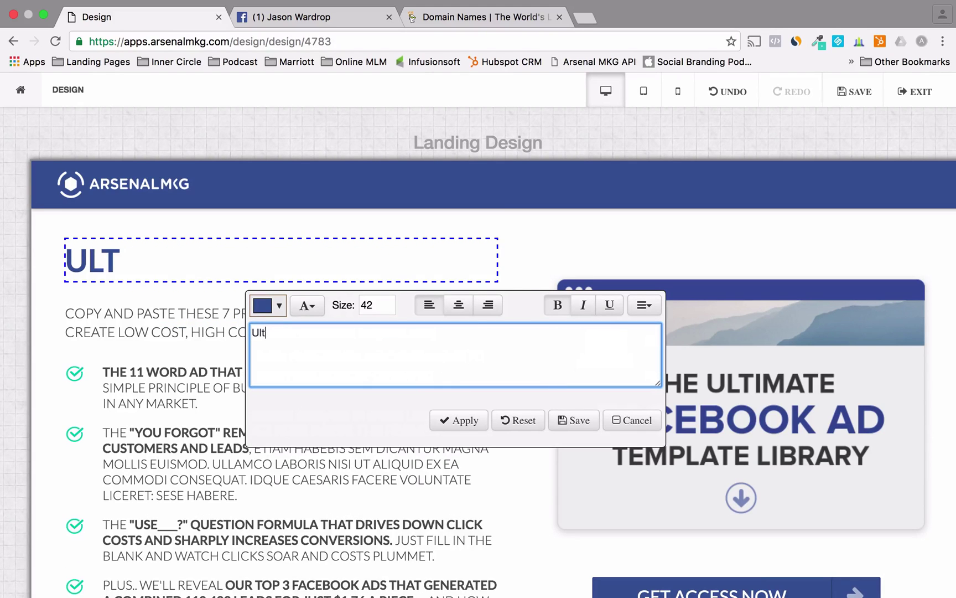
type("imate Instagram ")
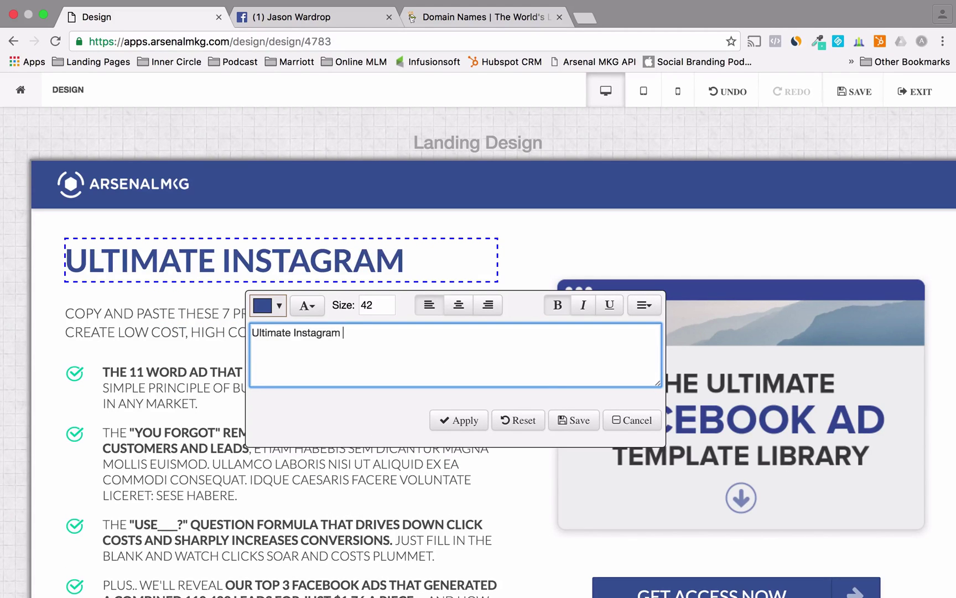
type("Librar")
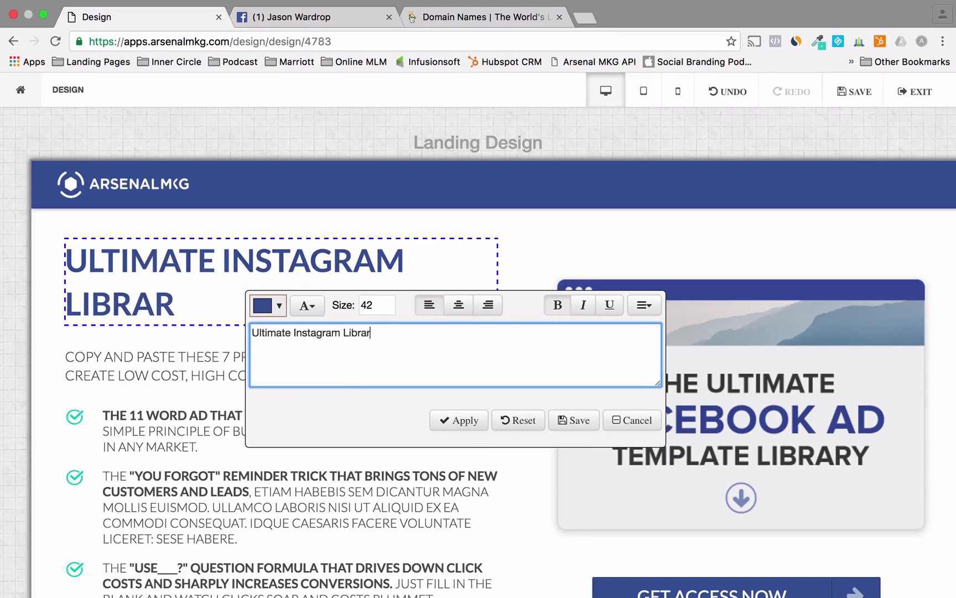
type("y Template")
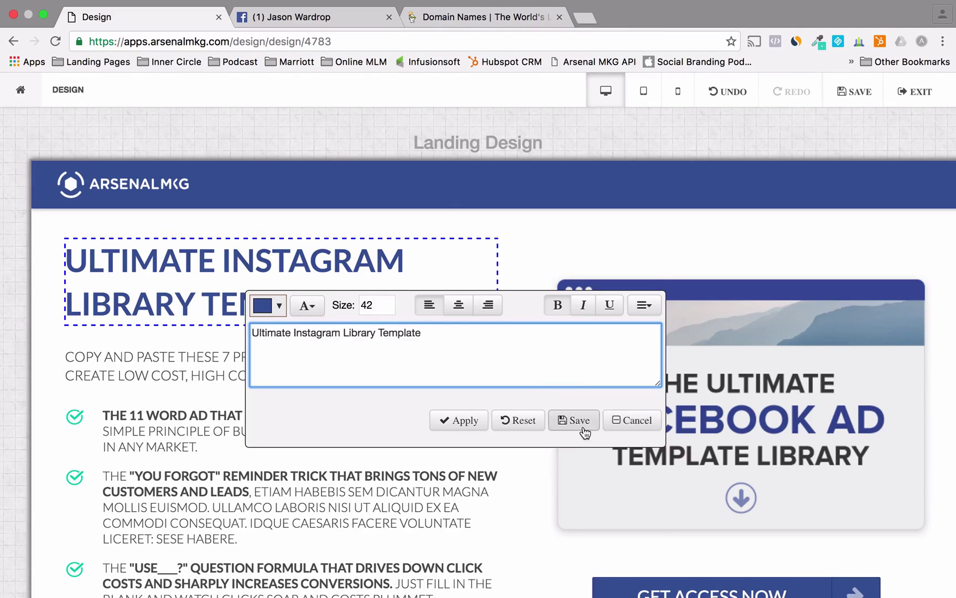
left_click(581, 430)
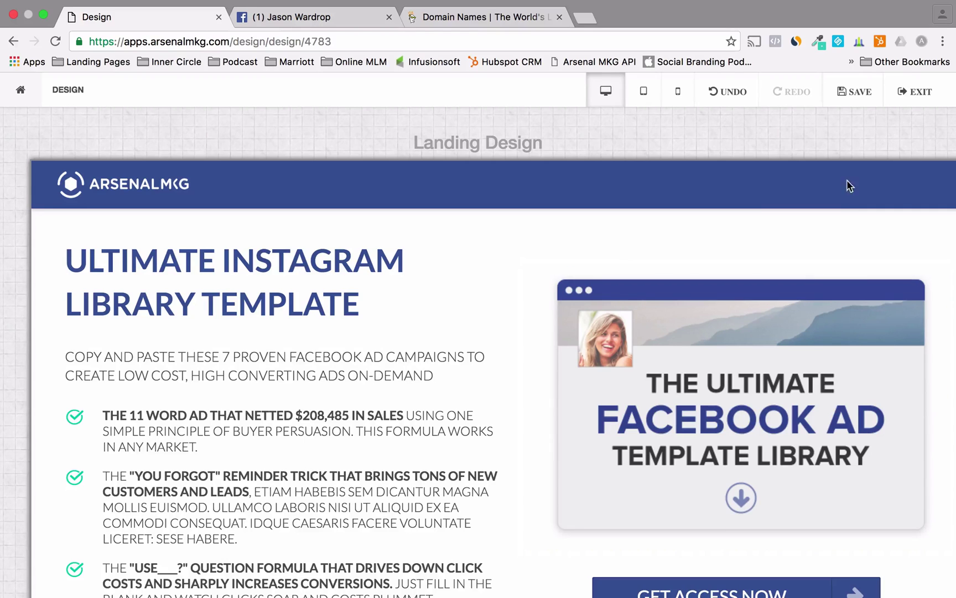
left_click(858, 102)
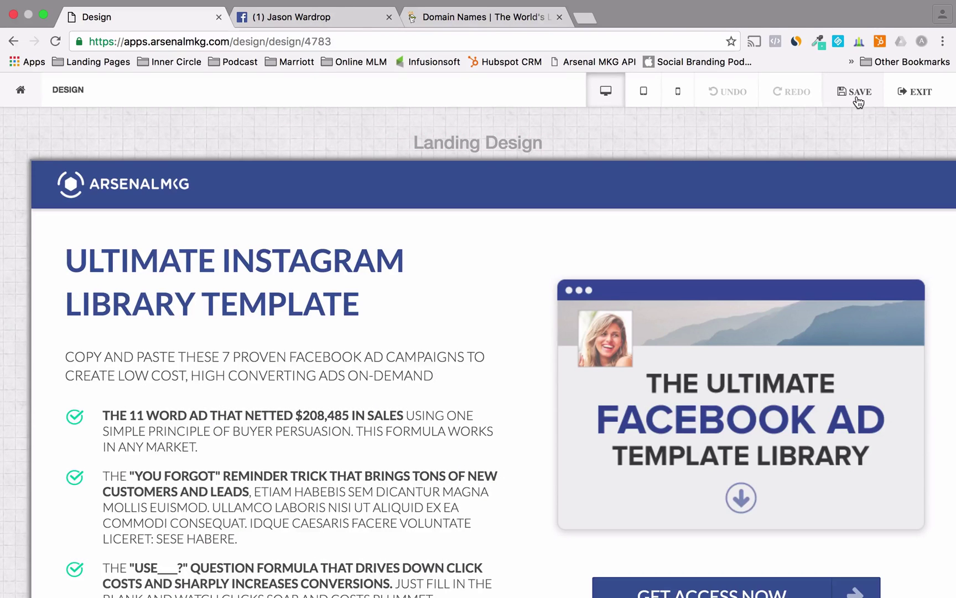
left_click(921, 94)
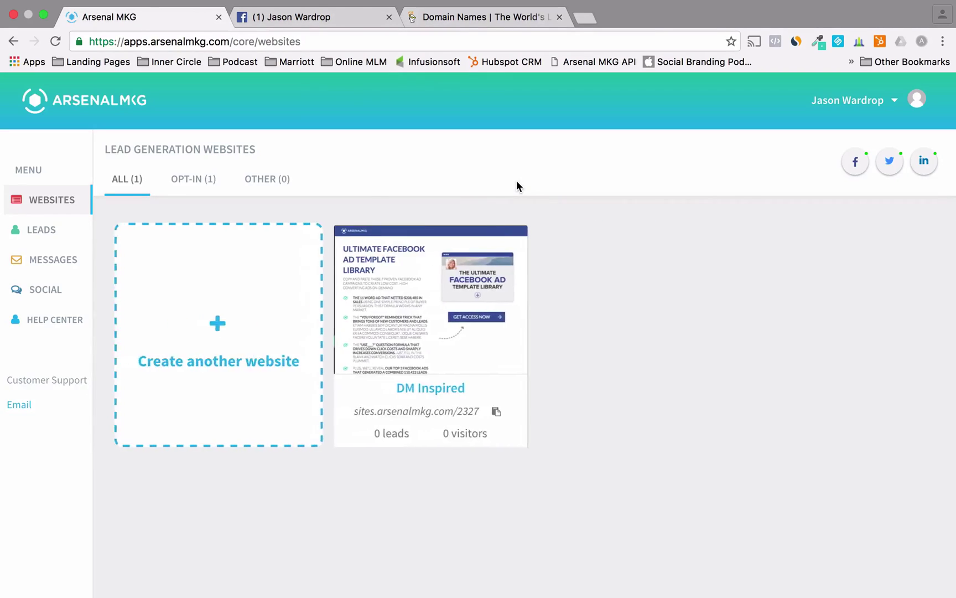
mouse_move(367, 294)
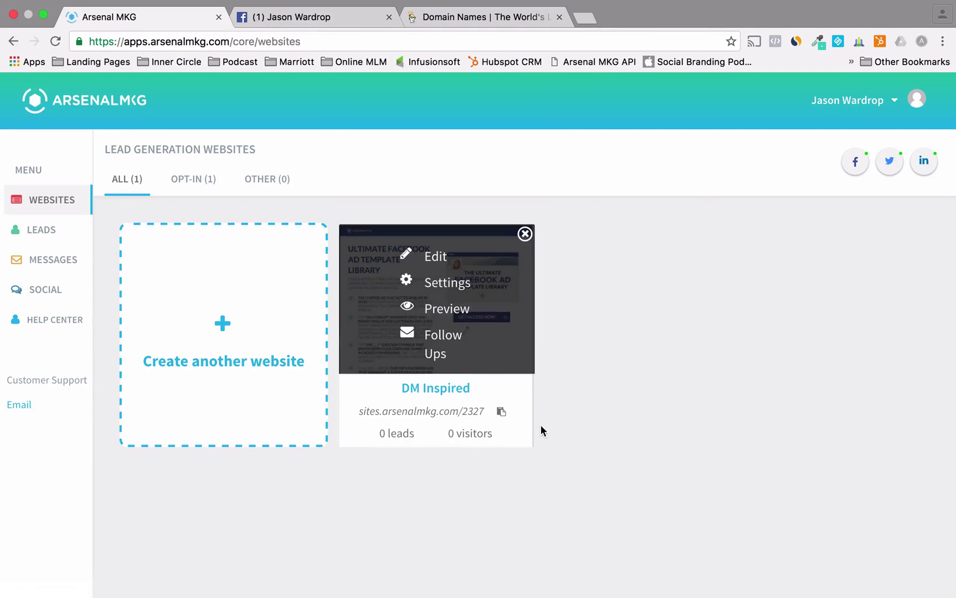
left_click(455, 411)
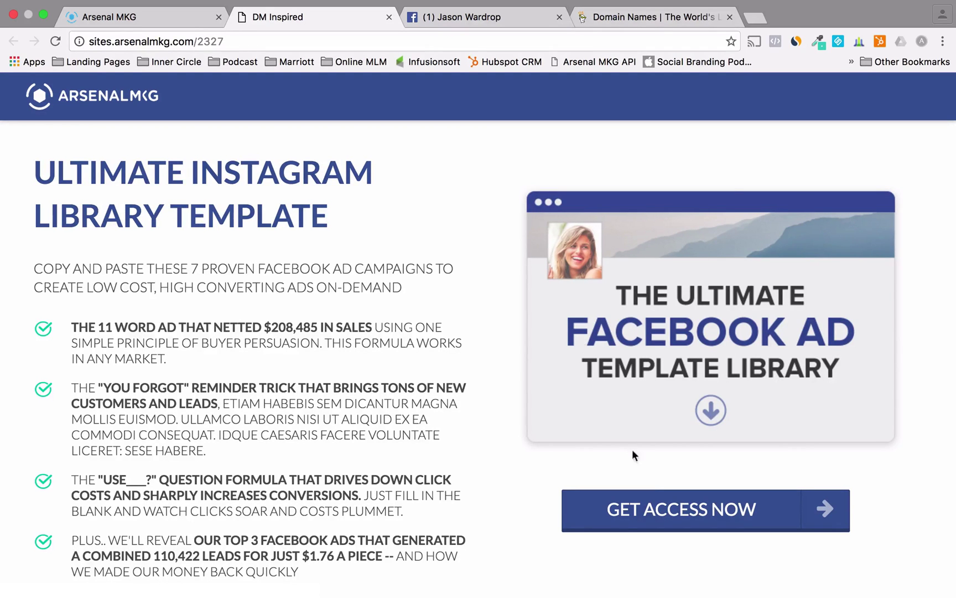
left_click(603, 514)
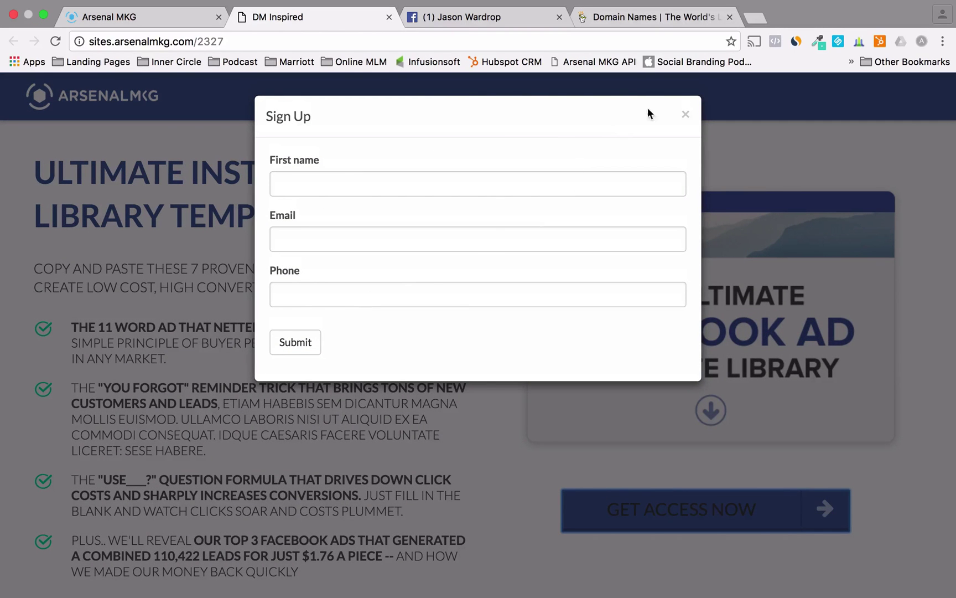
left_click(685, 115)
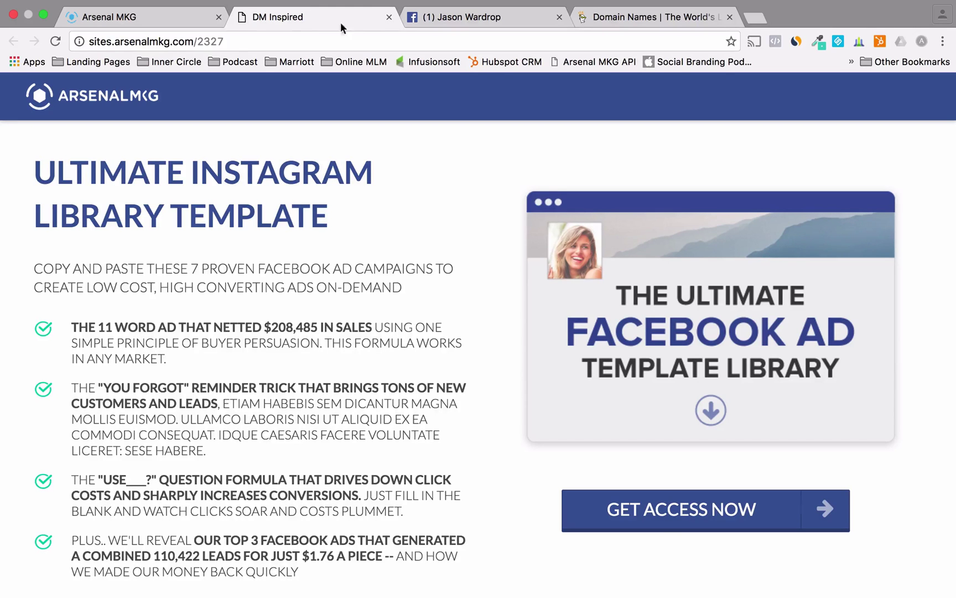
left_click(389, 16)
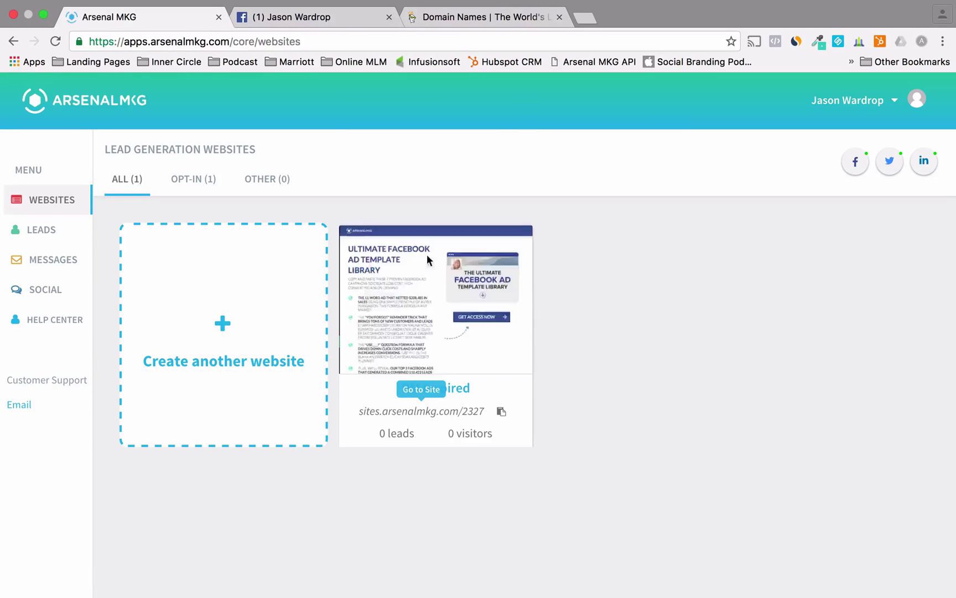
left_click(483, 18)
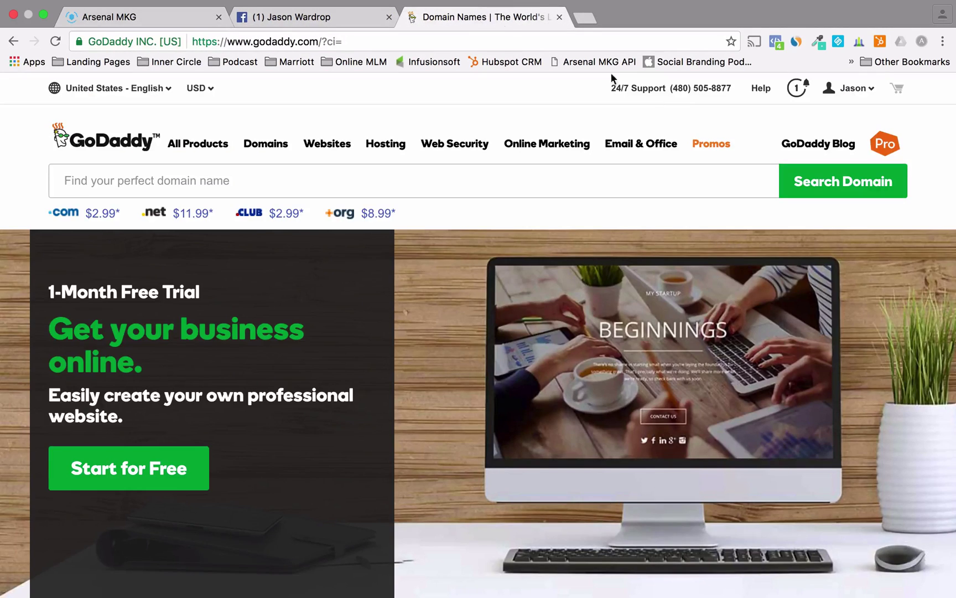
left_click(172, 16)
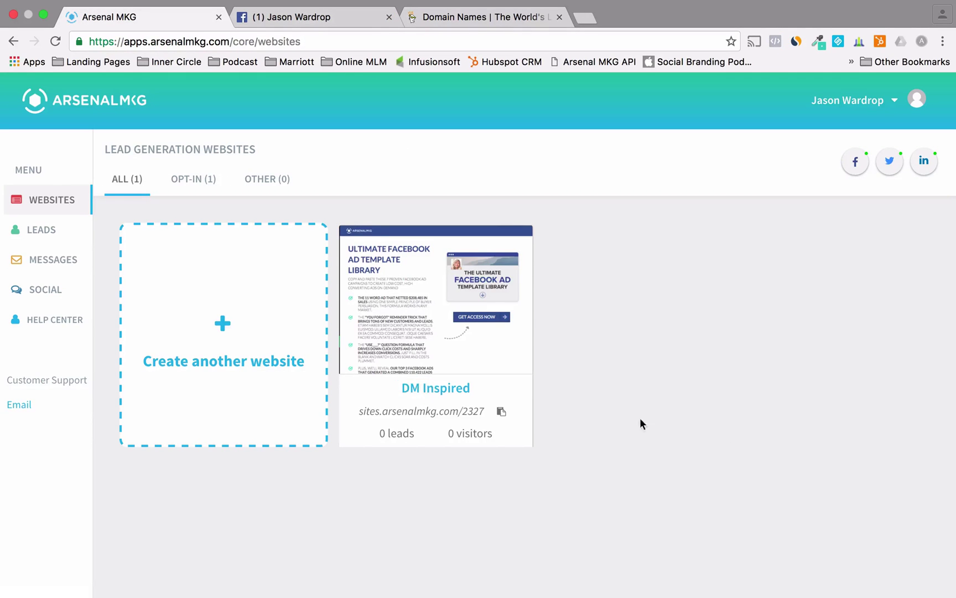
mouse_move(489, 280)
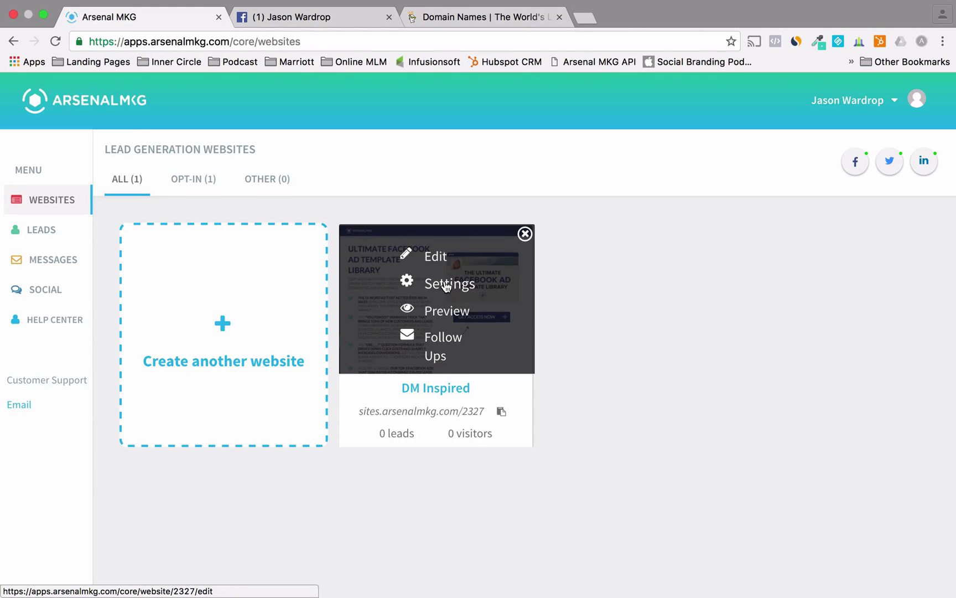
- Rename the DM Inspired site to 'Instagram Template Library' with slug 'instagram', then return to Websites
left_click(446, 287)
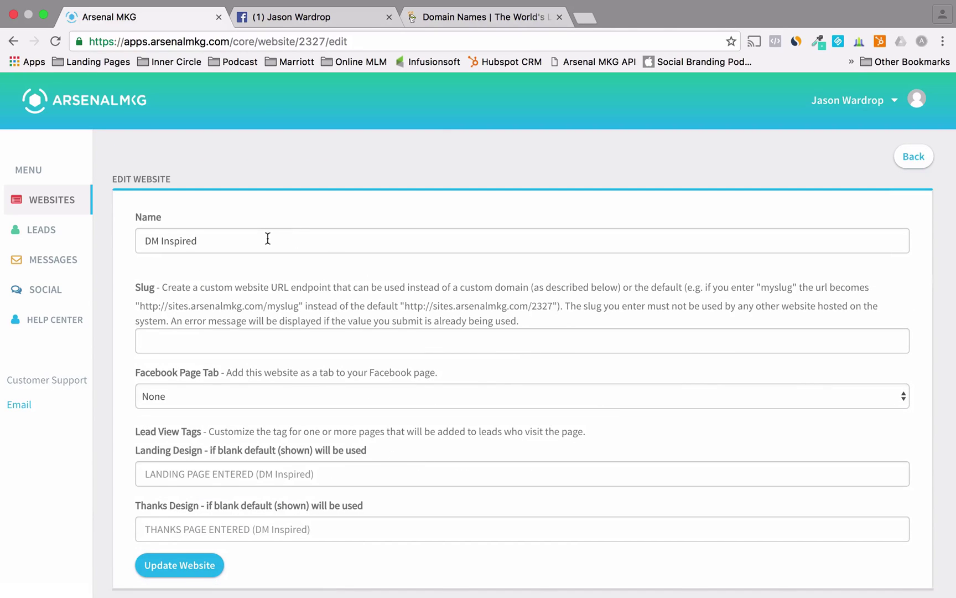
left_click(263, 240)
key("super+a")
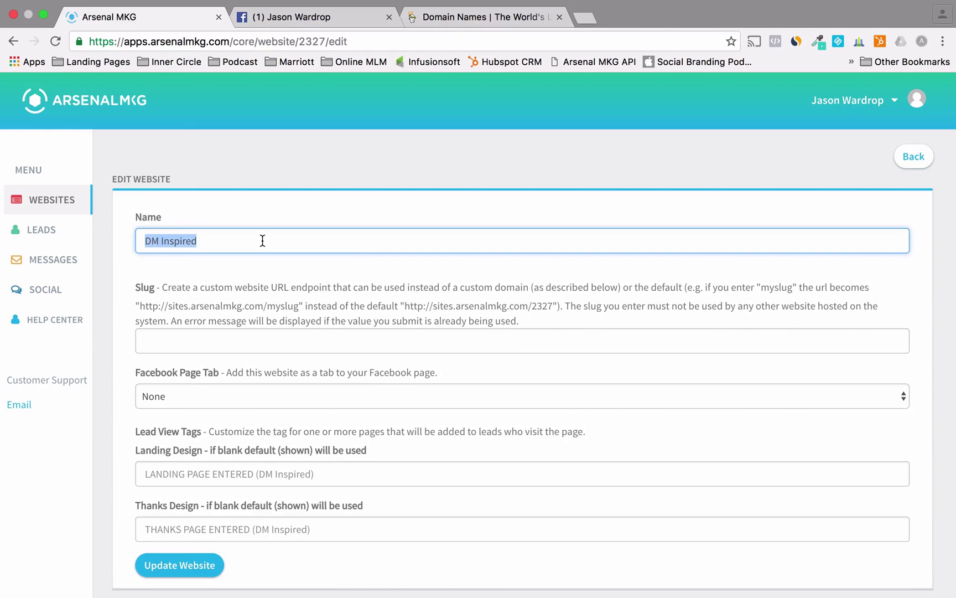
type("Inst")
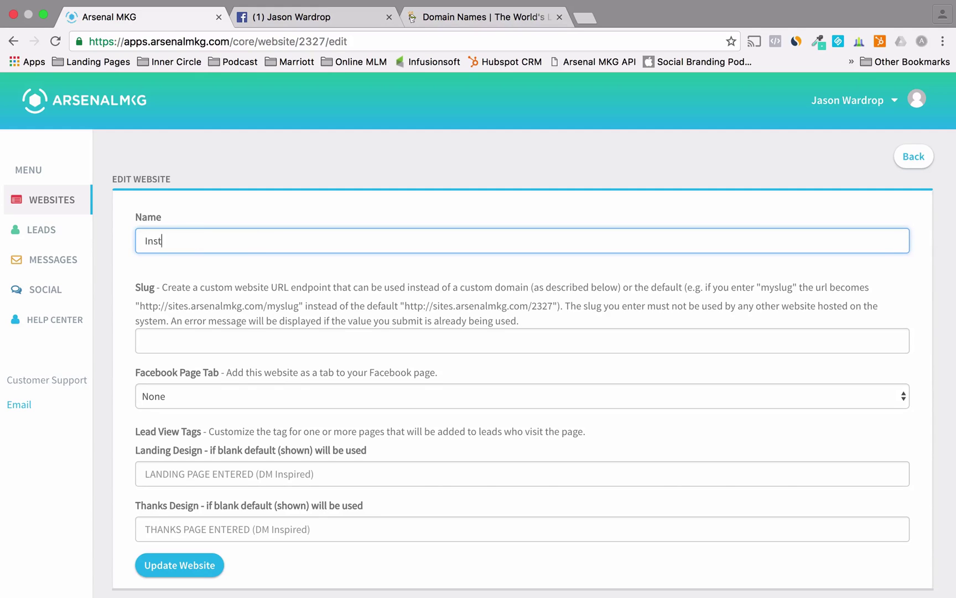
type("agram Template Liv")
type("rary")
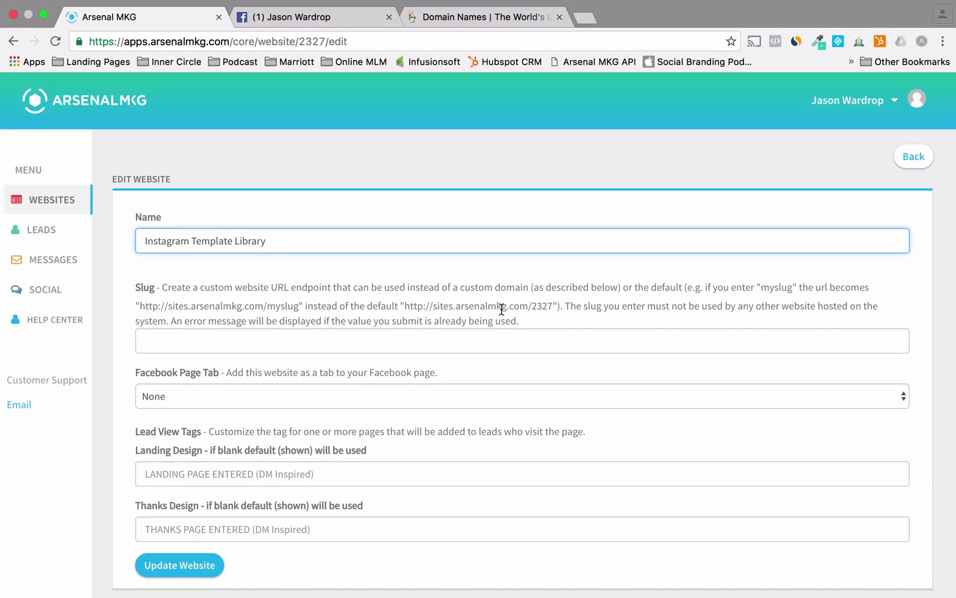
left_click(410, 336)
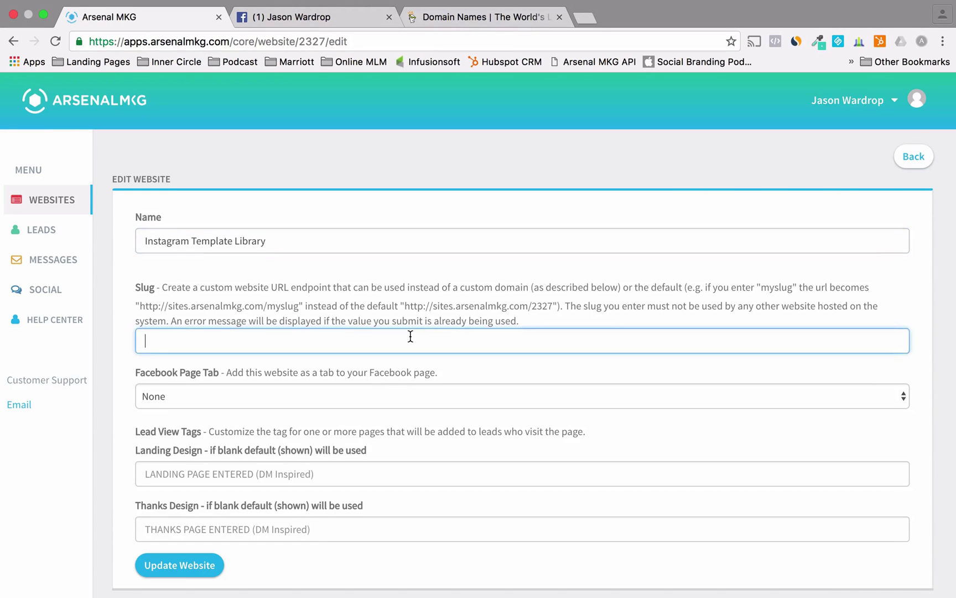
type("instagram")
left_click(169, 568)
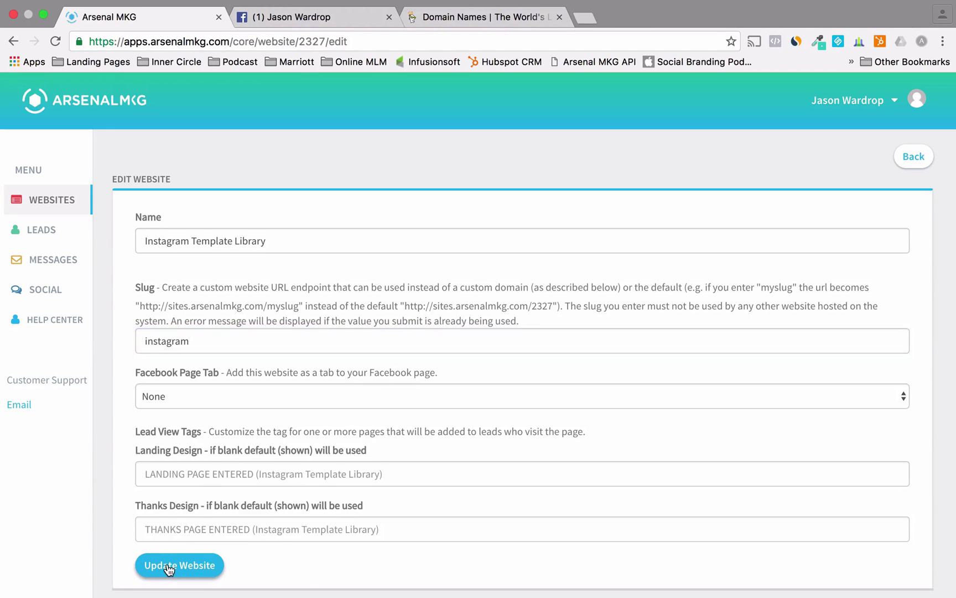
left_click(53, 203)
- Preview the live sites.arsenalmkg.com/instagram page, then reopen the site settings at Custom Website URL (Domain)
mouse_move(434, 410)
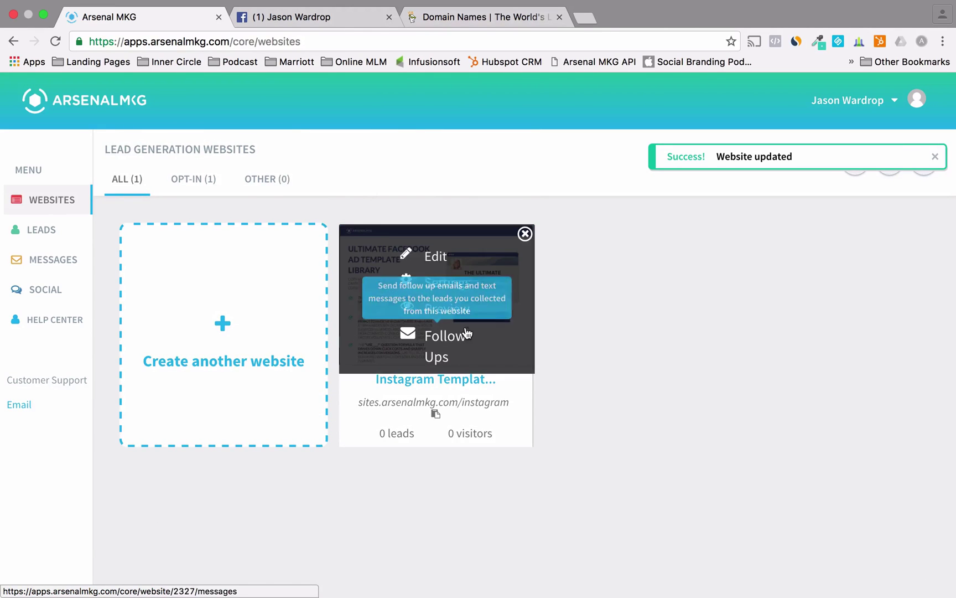
left_click(475, 409)
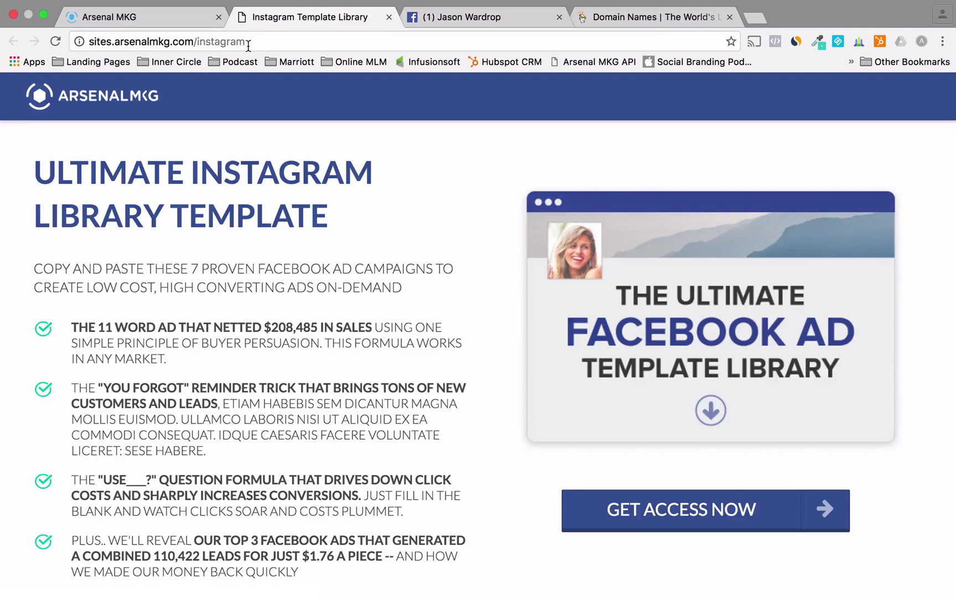
left_click(389, 19)
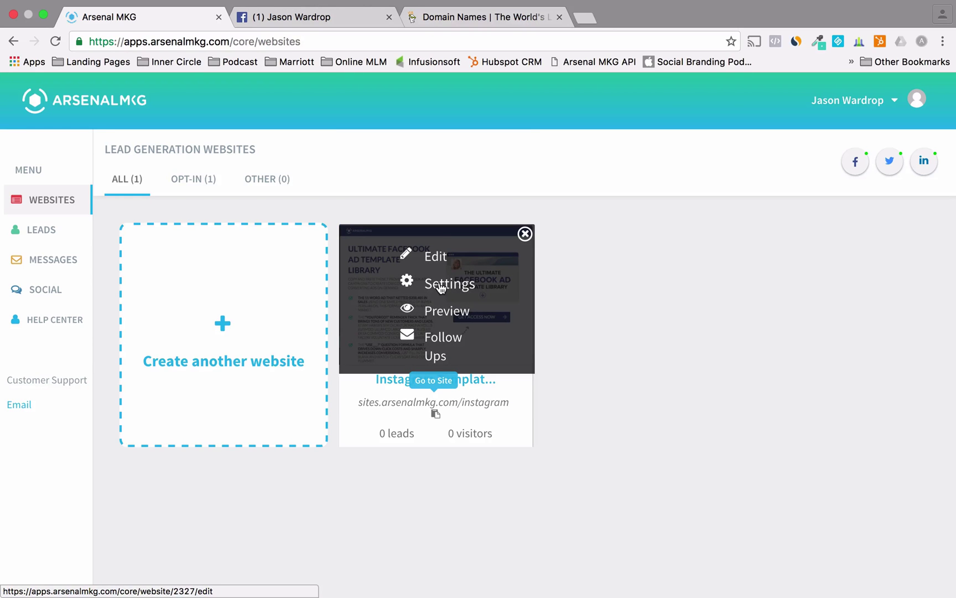
left_click(440, 286)
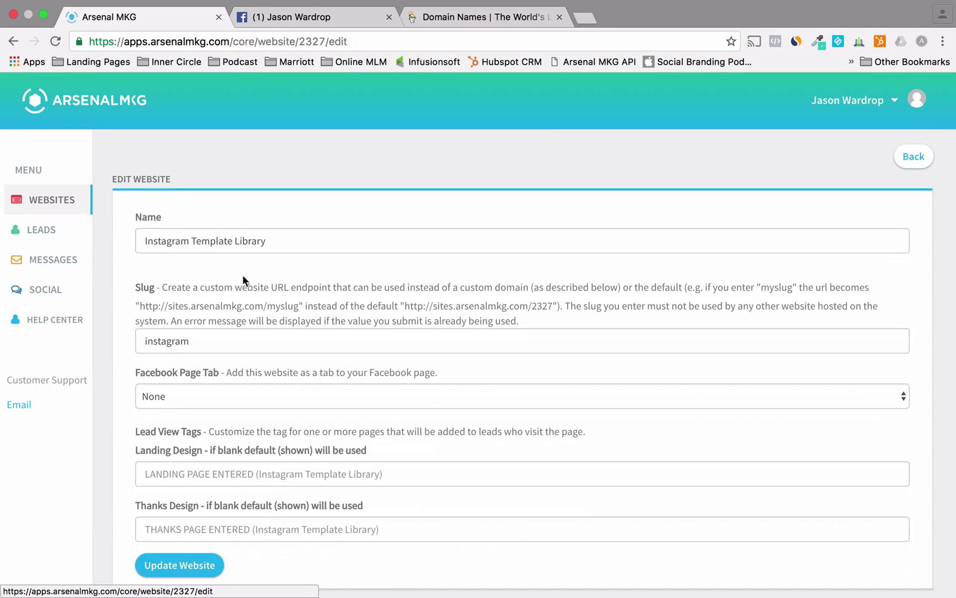
scroll(117, 430, "down", 5)
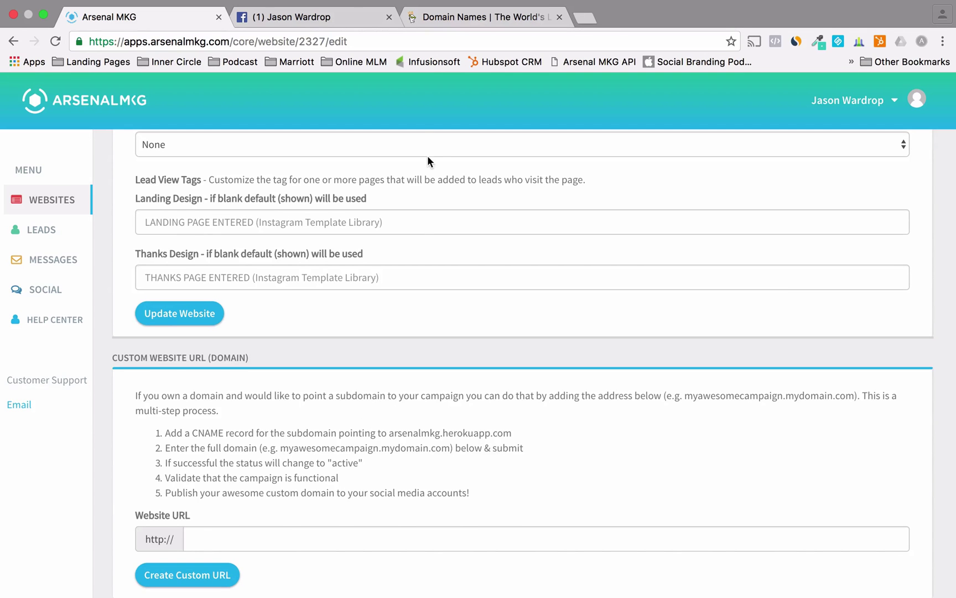
- Open the domain's Domain Details page from GoDaddy's Manage My Domains list
left_click(469, 17)
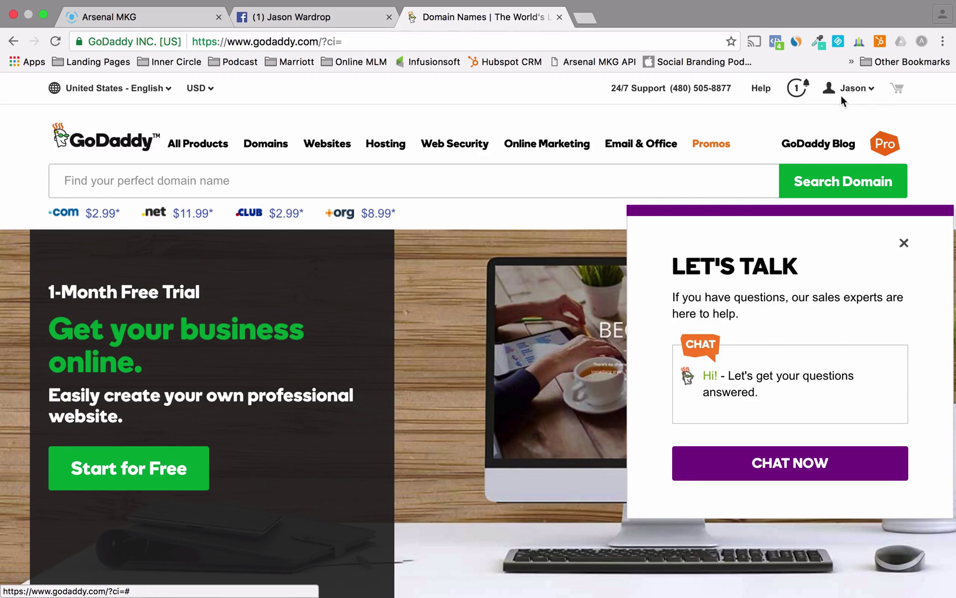
left_click(862, 91)
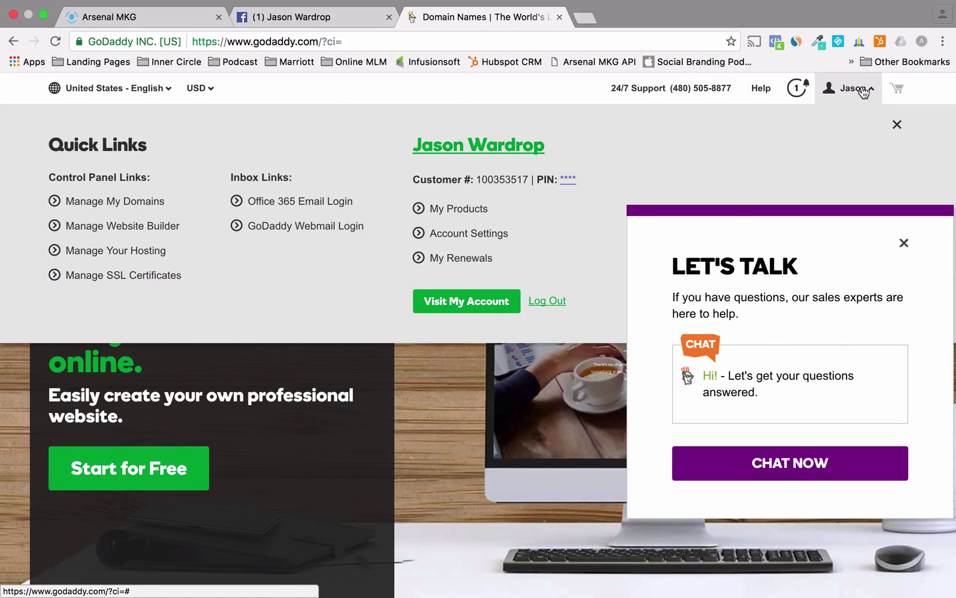
left_click(112, 205)
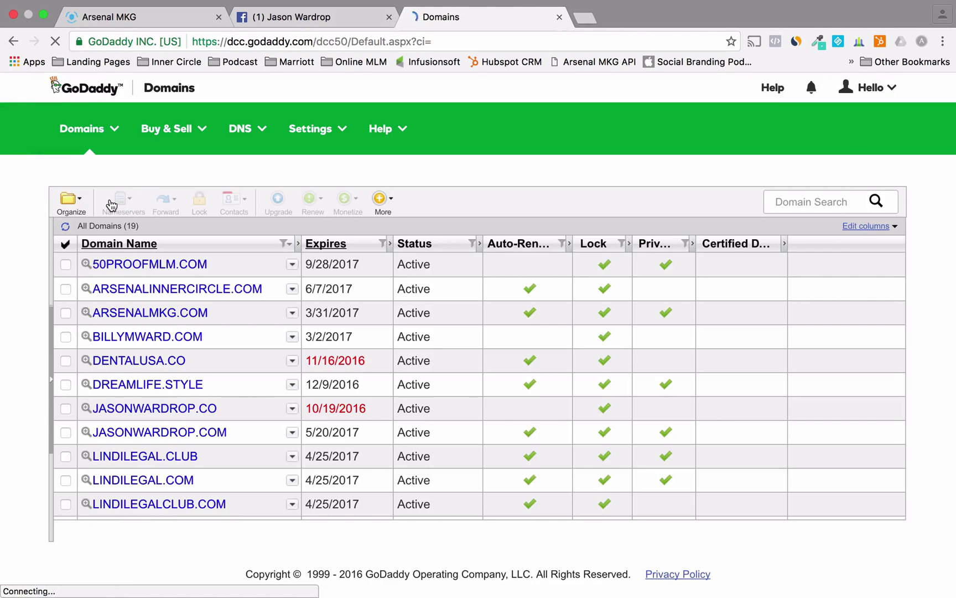
scroll(131, 381, "down", 5)
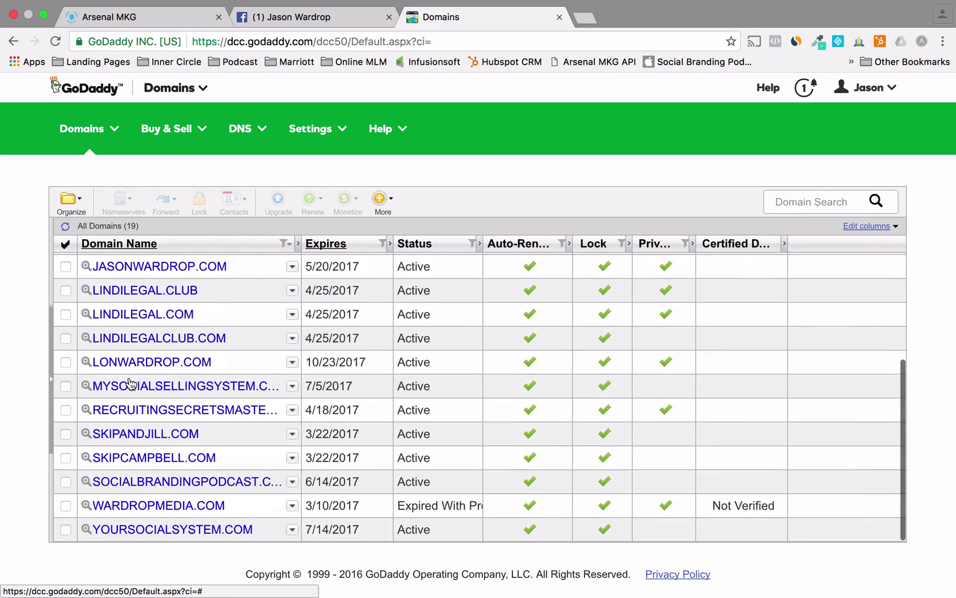
scroll(131, 382, "up", 3)
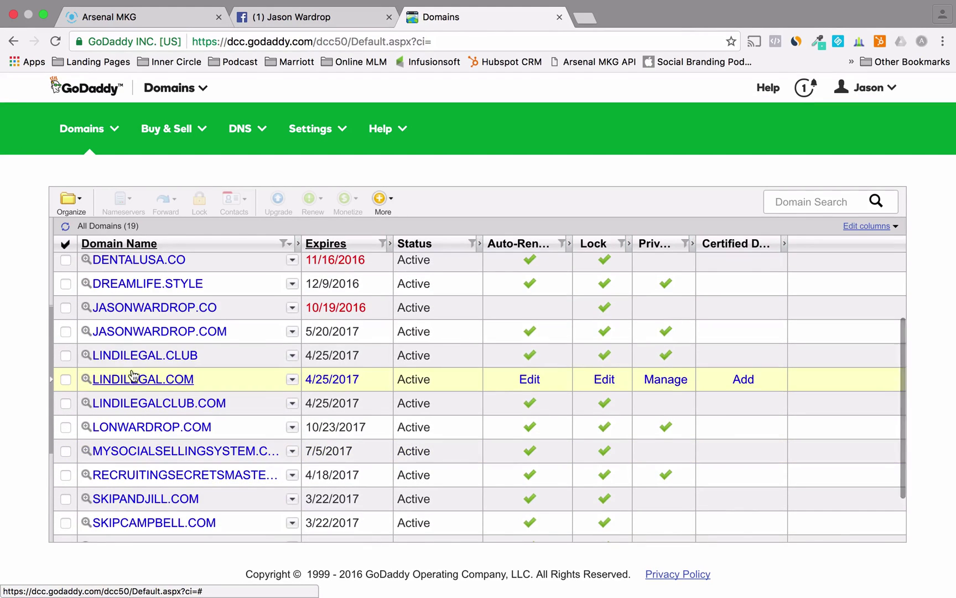
left_click(137, 333)
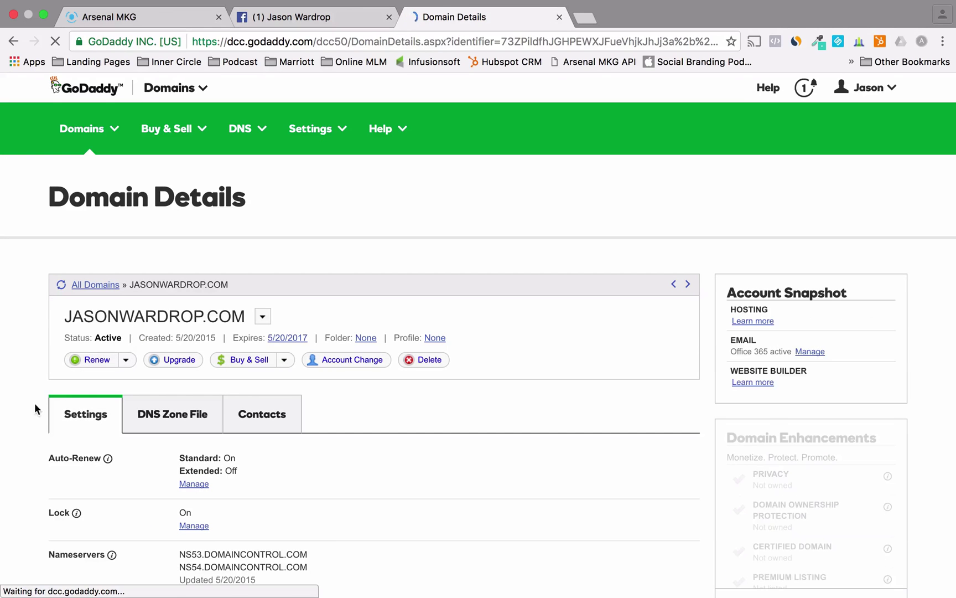
scroll(28, 425, "down", 3)
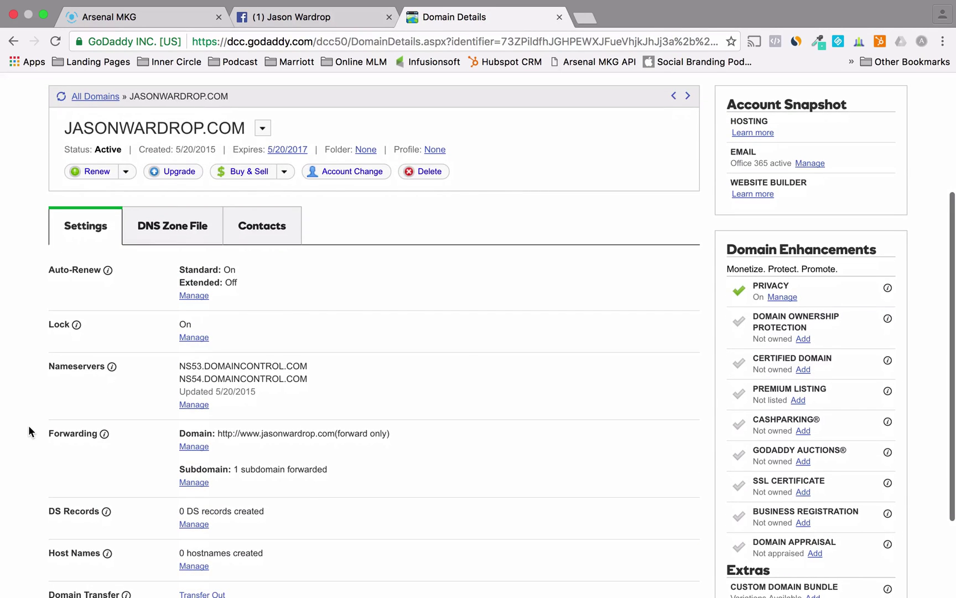
scroll(28, 425, "up", 3)
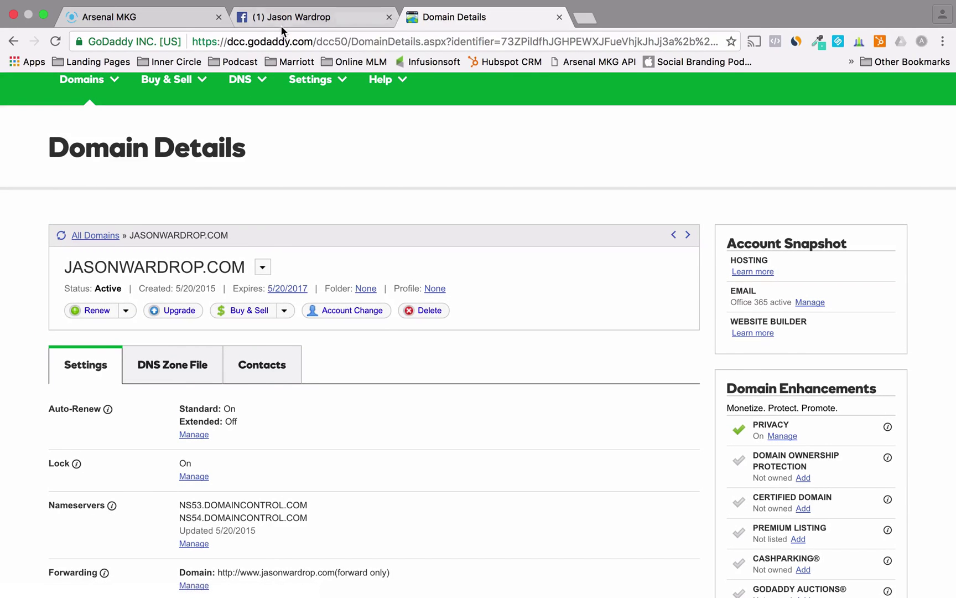
- Copy the arsenalmkg.herokuapp.com CNAME target from Arsenal MKG and return to GoDaddy
left_click(180, 20)
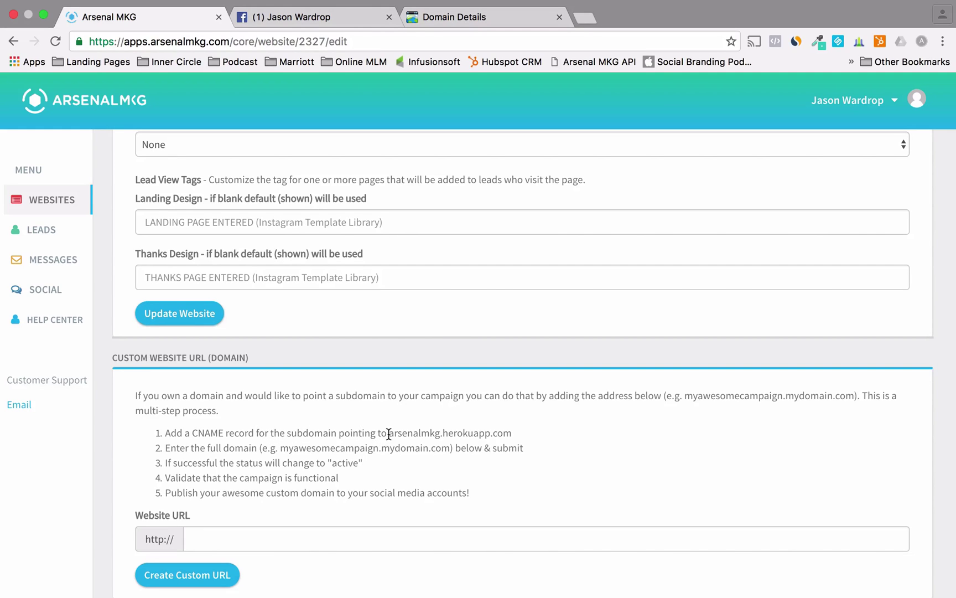
left_click_drag(389, 434, 510, 433)
key("super+c")
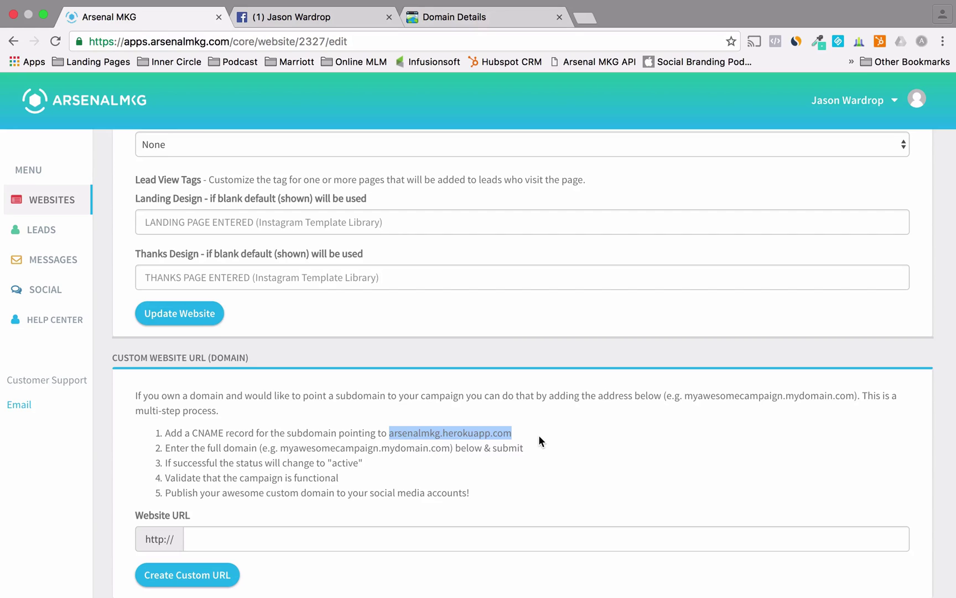
left_click(467, 17)
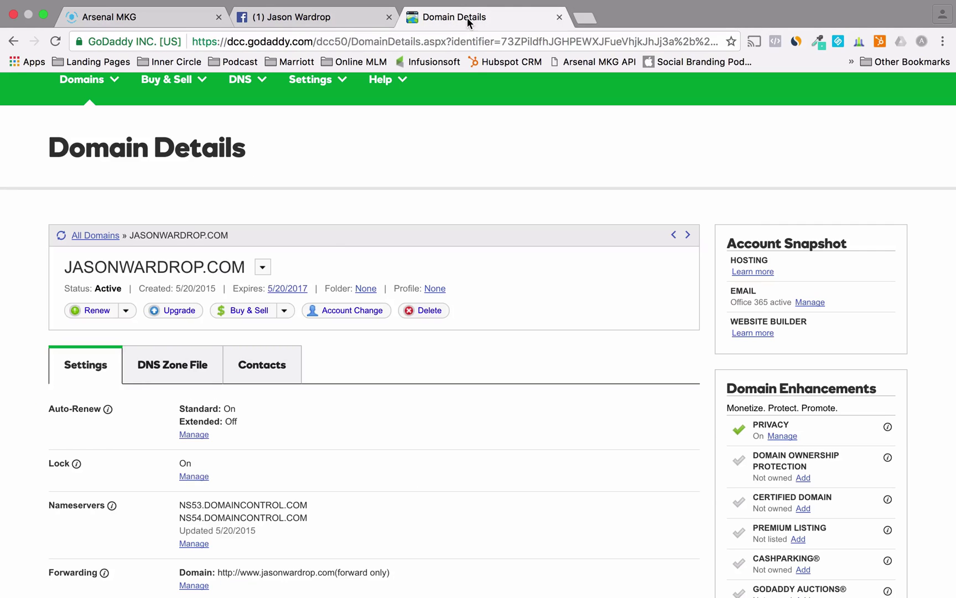
- Open the domain's DNS Zone File and start a new CNAME (Alias) record
scroll(299, 354, "down", 3)
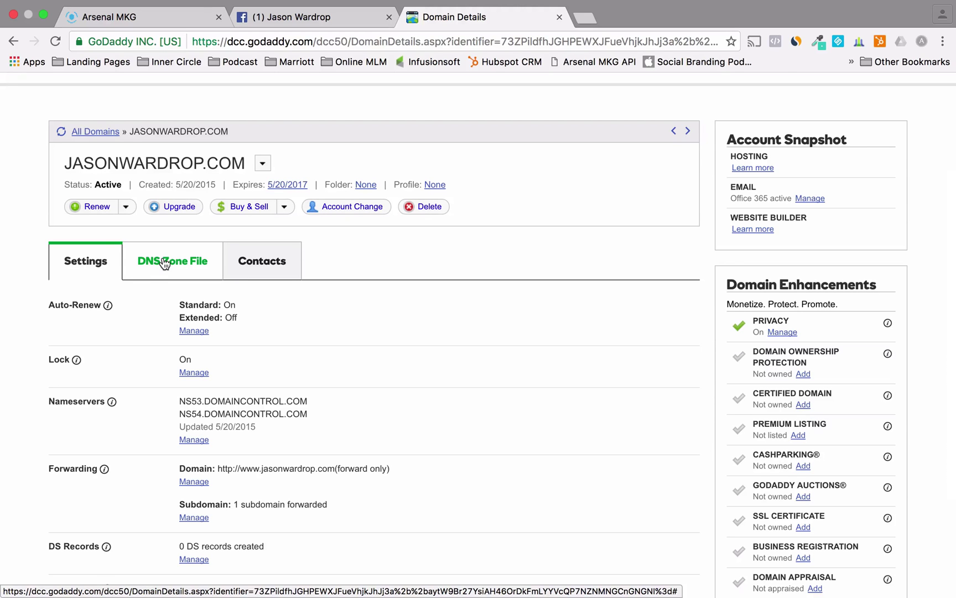
left_click(164, 262)
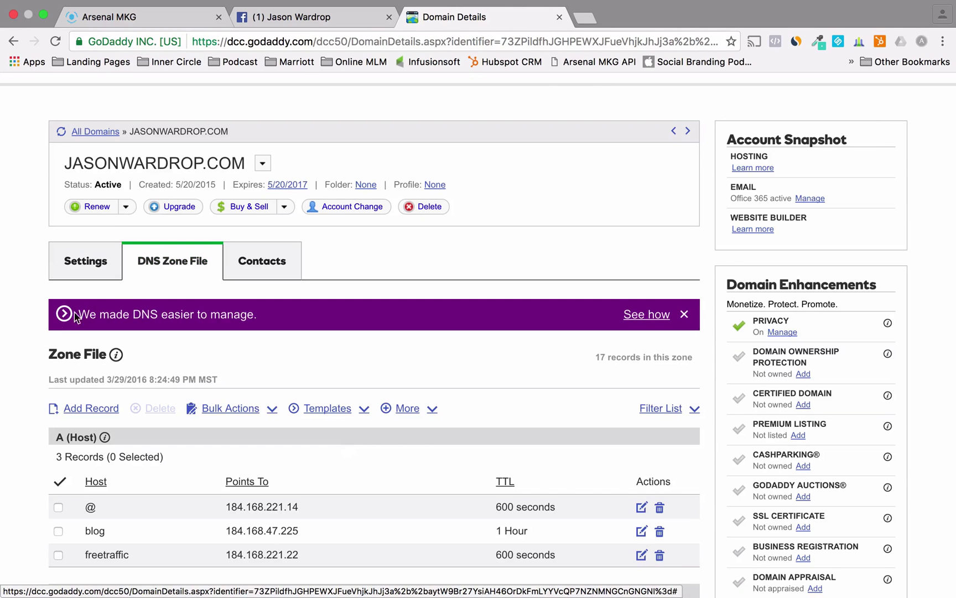
scroll(21, 364, "down", 2)
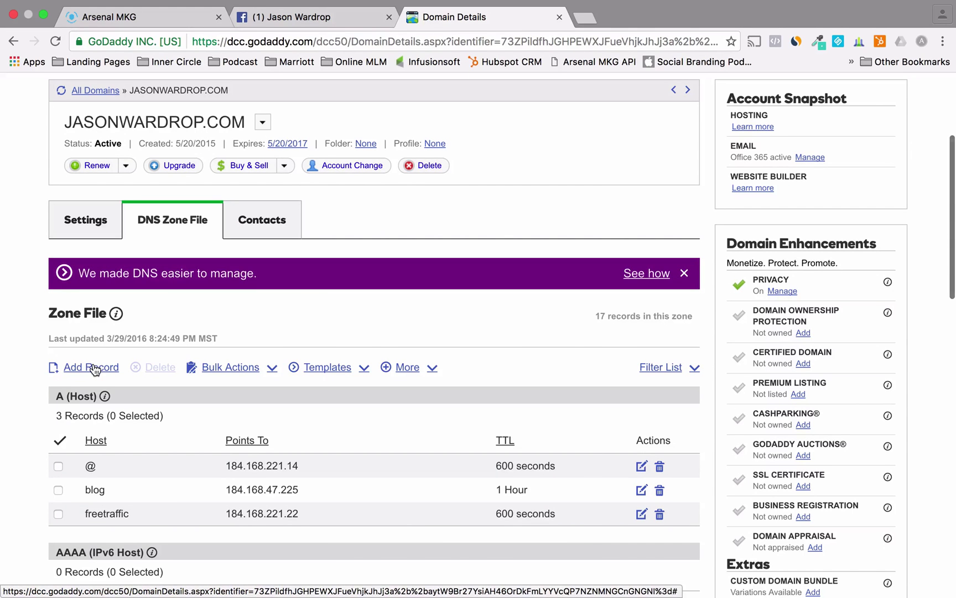
left_click(89, 368)
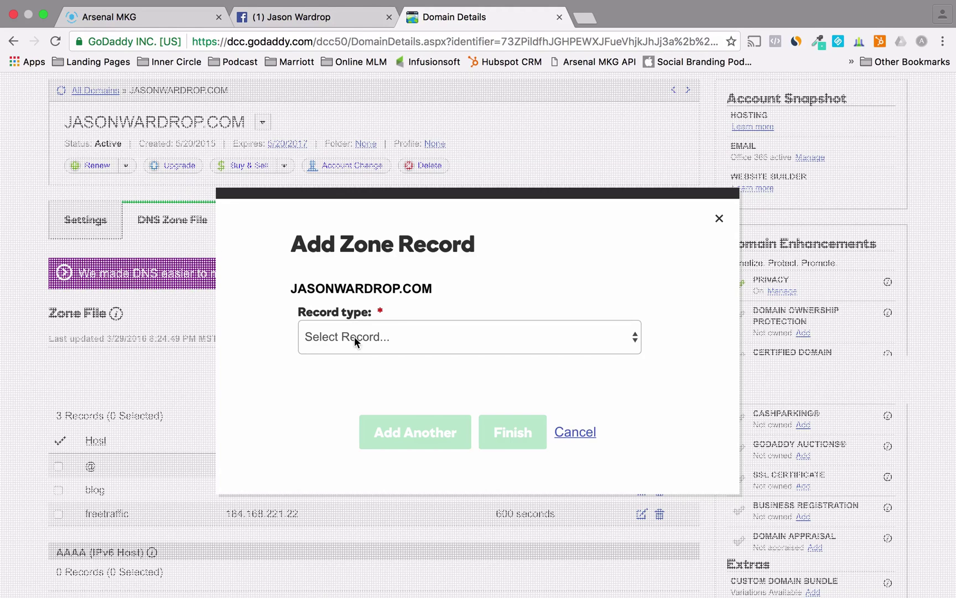
left_click(355, 337)
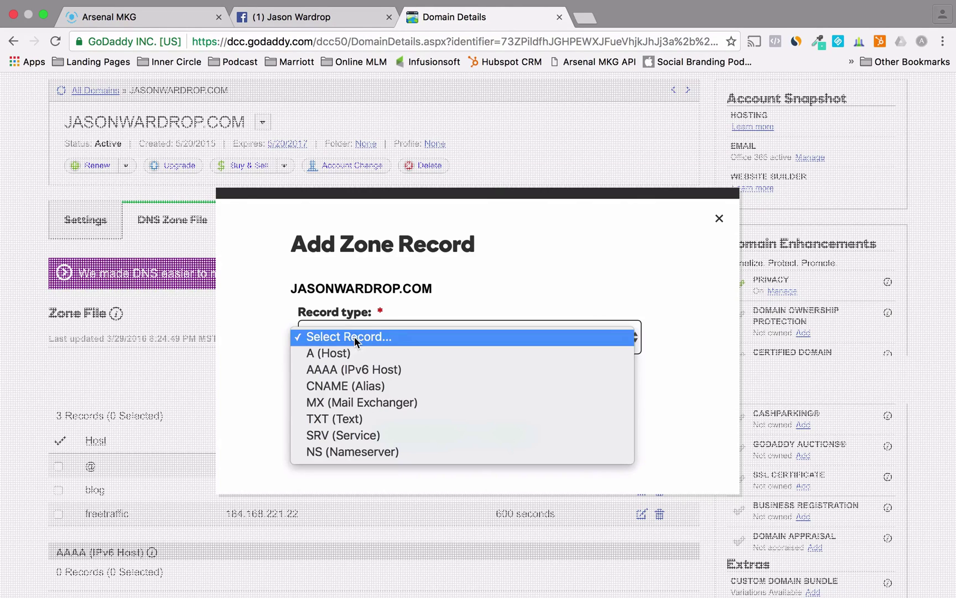
left_click(358, 385)
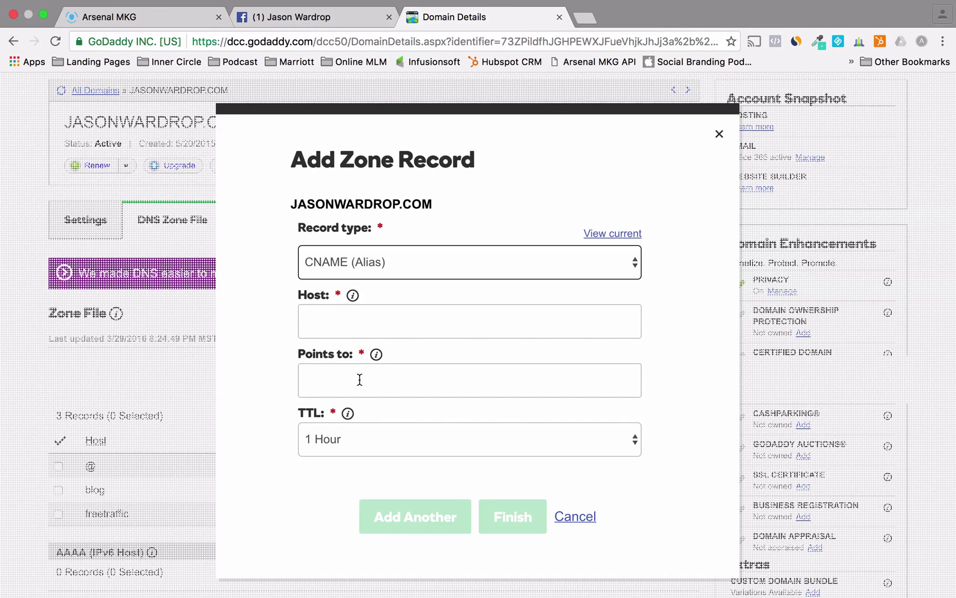
- Point host 'instagram' to arsenalmkg.herokuapp.com, finish the record, and save the zone changes
left_click(359, 327)
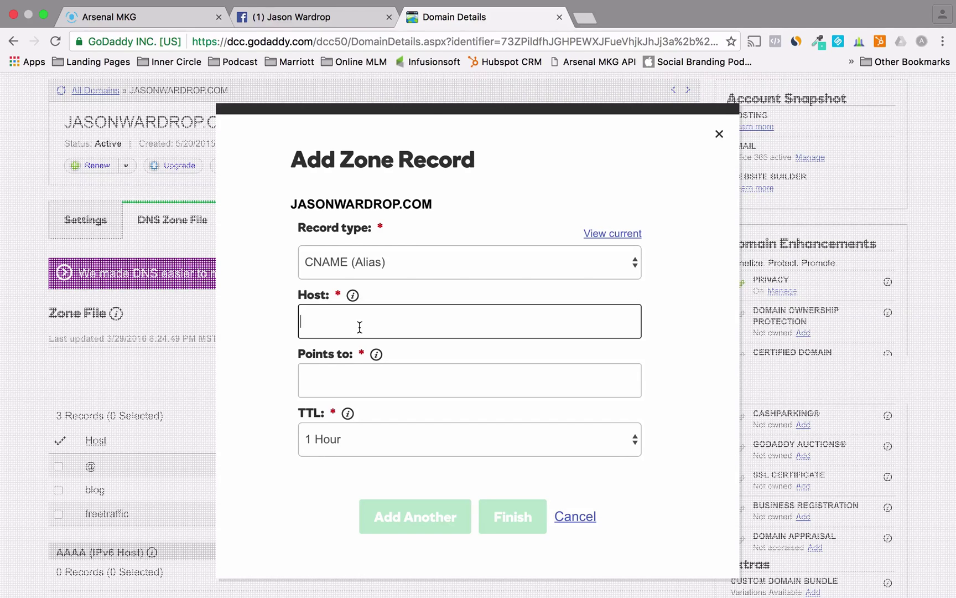
type("instagram")
left_click(333, 381)
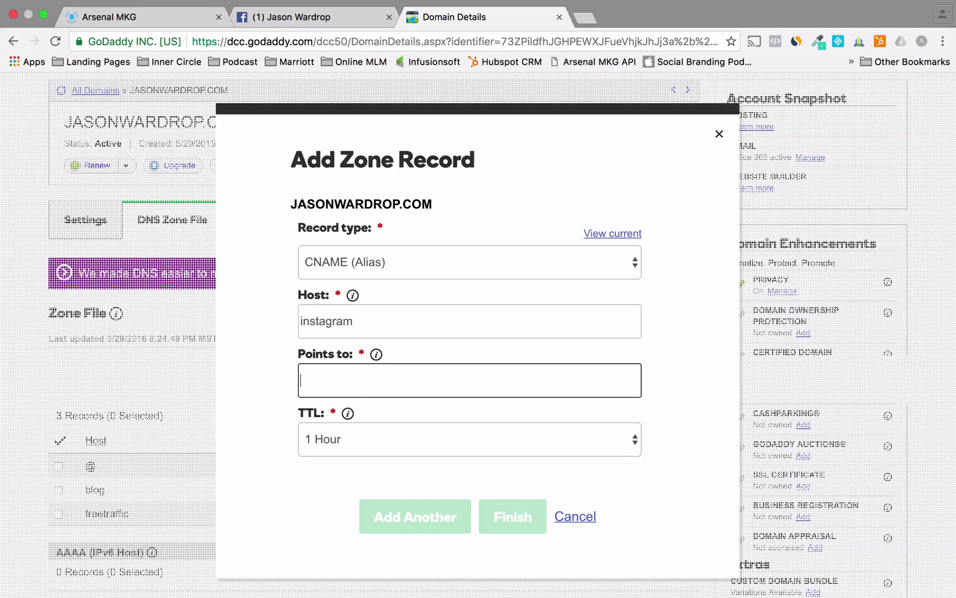
key("super+v")
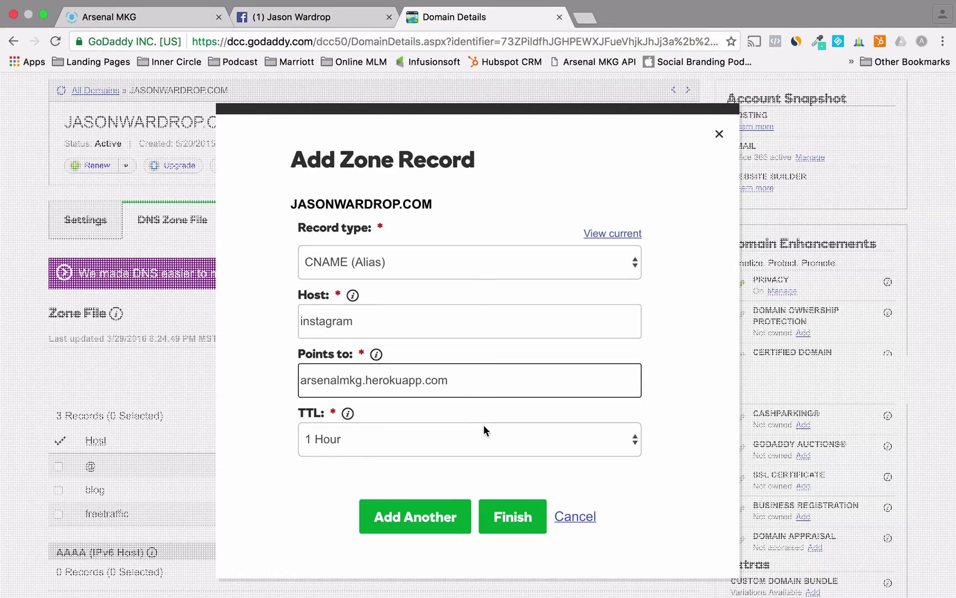
left_click(506, 516)
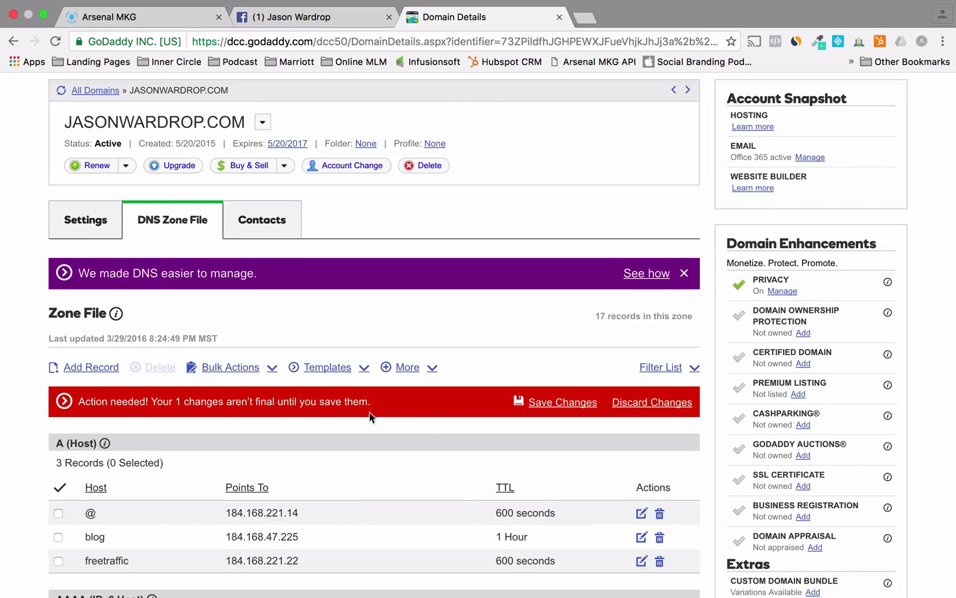
left_click(560, 404)
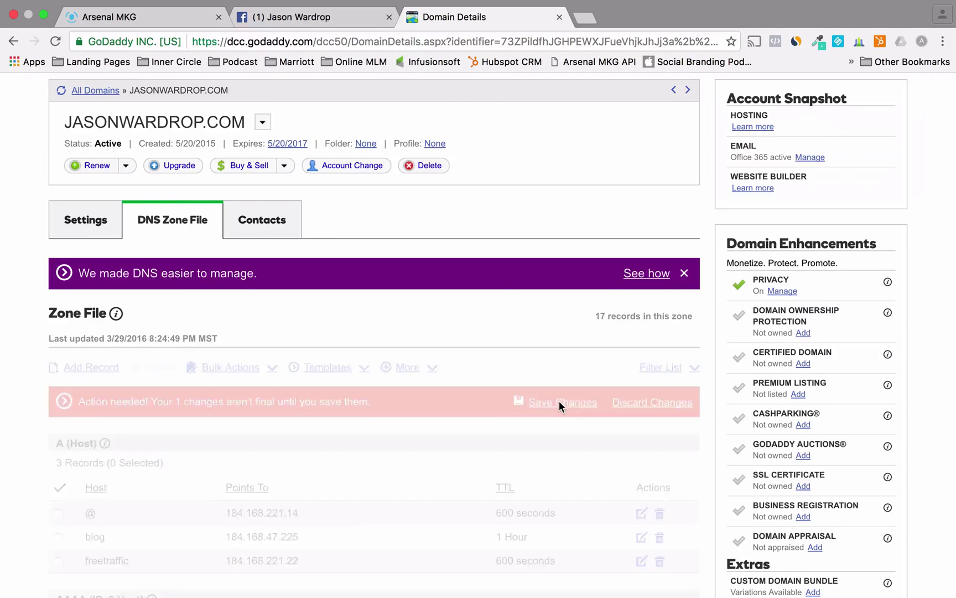
- Create the custom website URL instagram.jasonwardrop.com, then enter it in a new browser tab
left_click(161, 19)
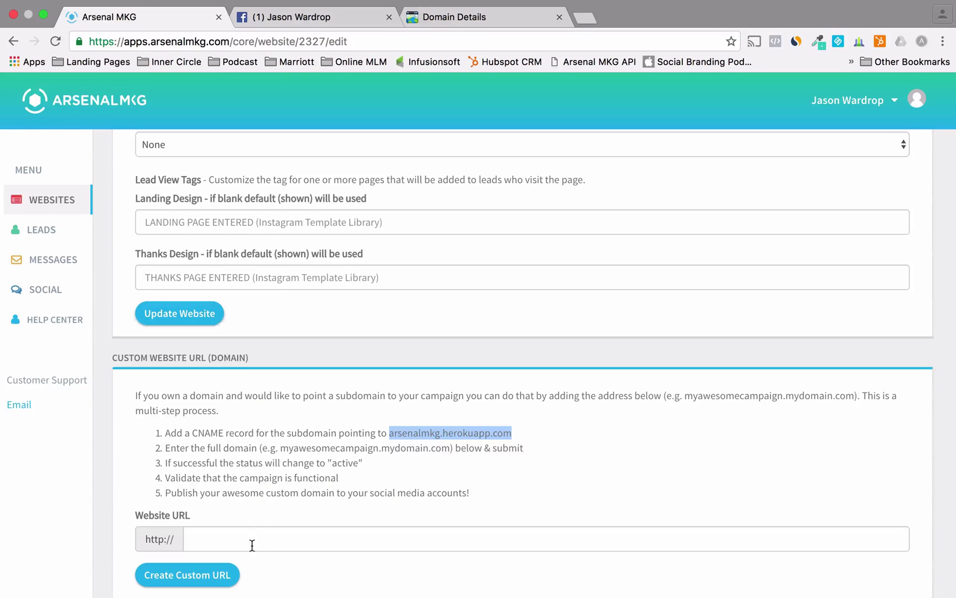
left_click(252, 545)
type("instag")
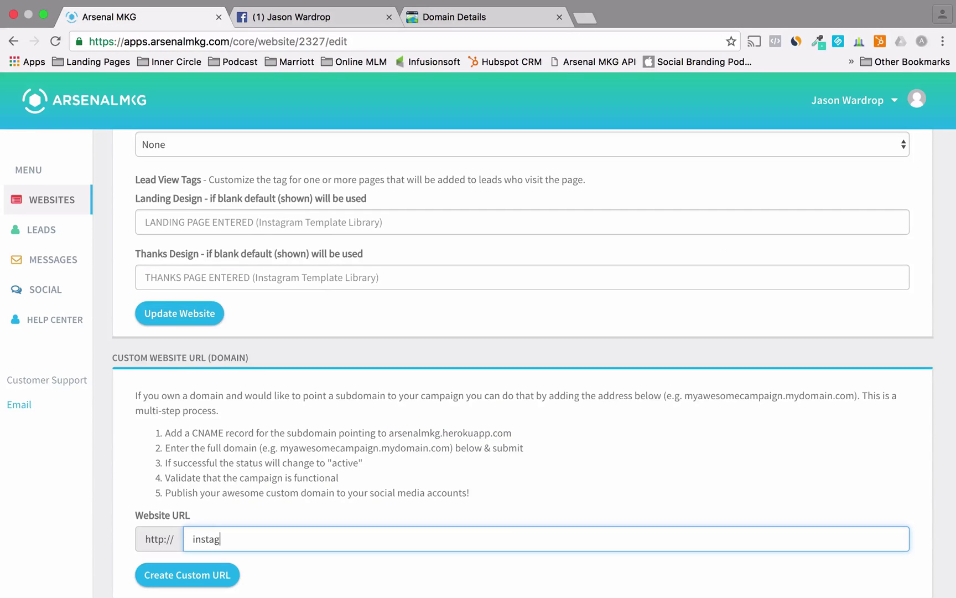
type("ram.jasonwardrop.com")
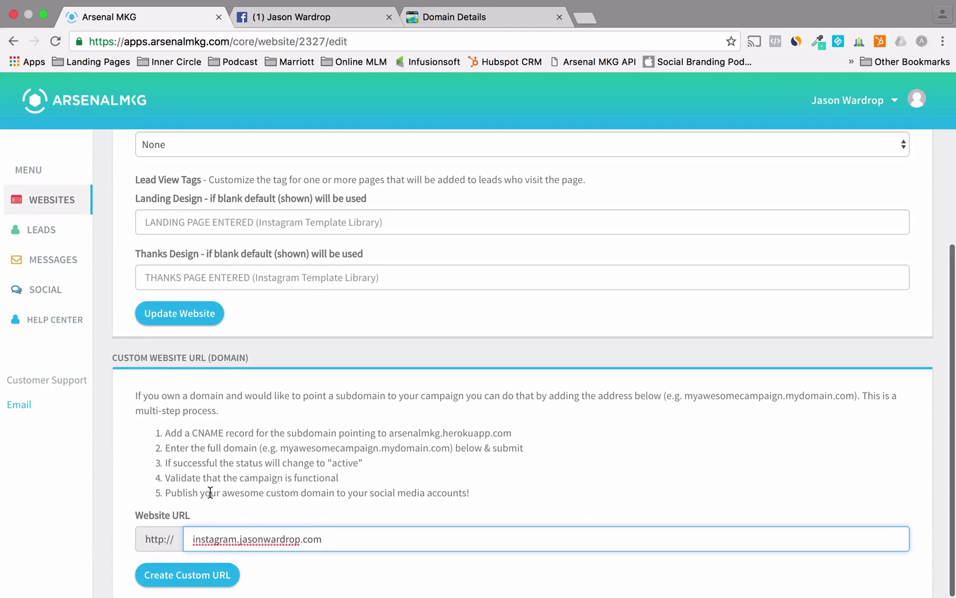
left_click(199, 577)
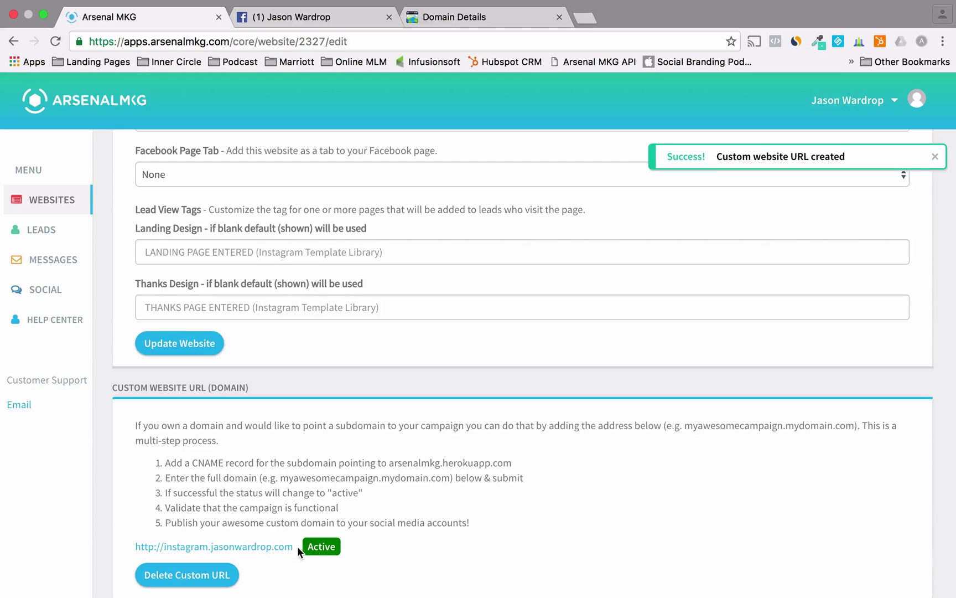
key("super+t")
type("inst")
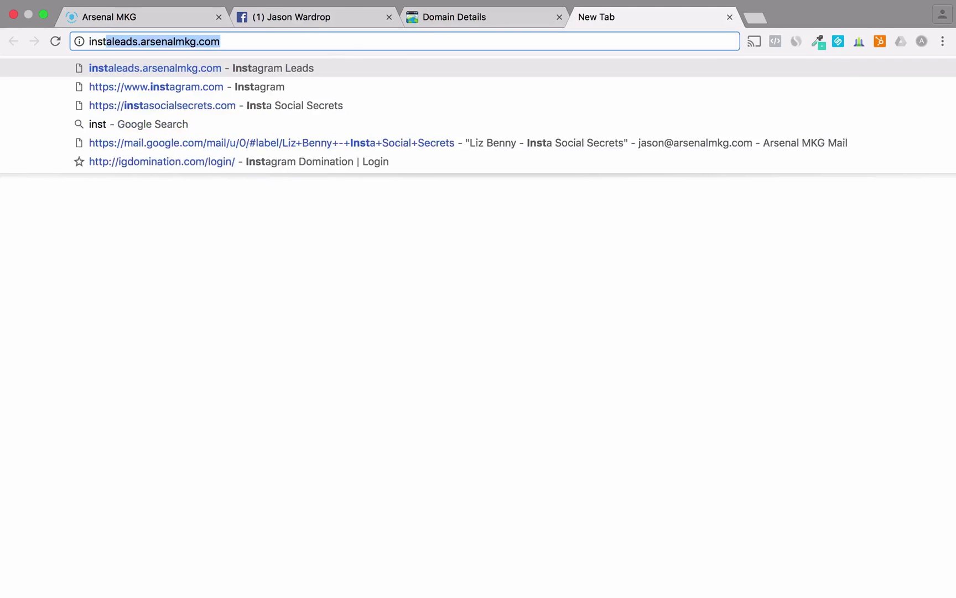
type("agram.jasonwardrop.com")
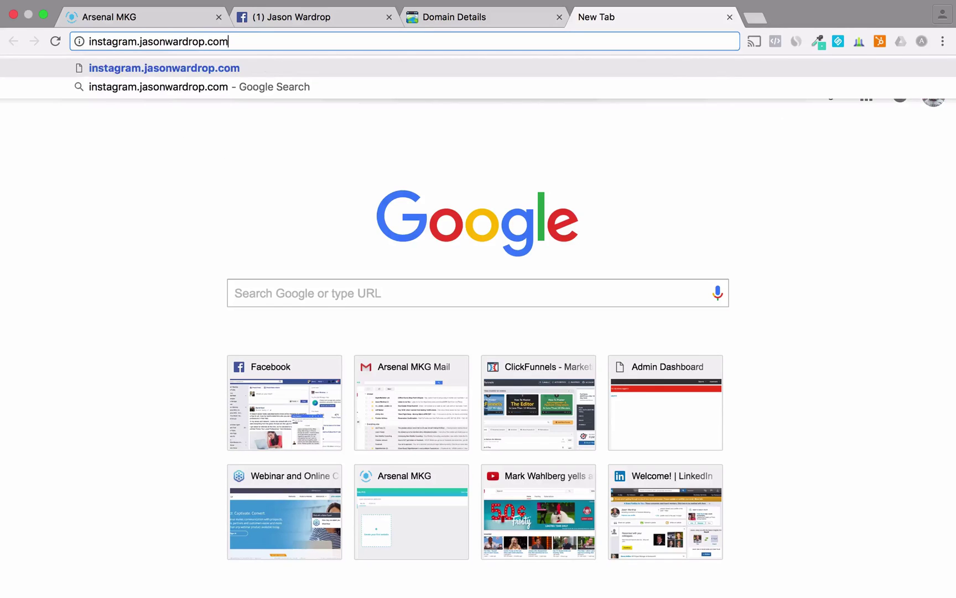
- Load instagram.jasonwardrop.com, test its GET ACCESS NOW sign-up form, then go back to Arsenal MKG
key("Return")
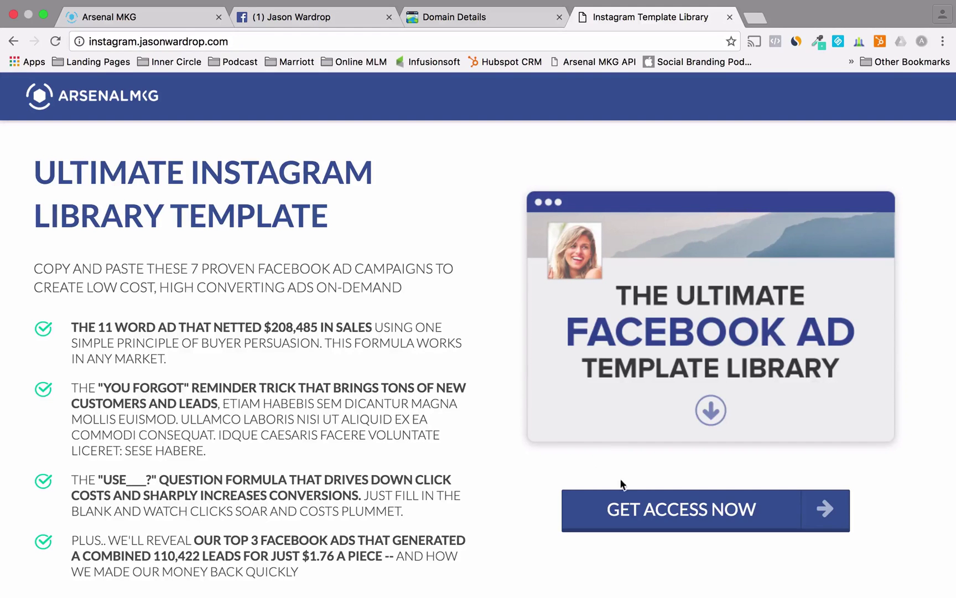
left_click(617, 505)
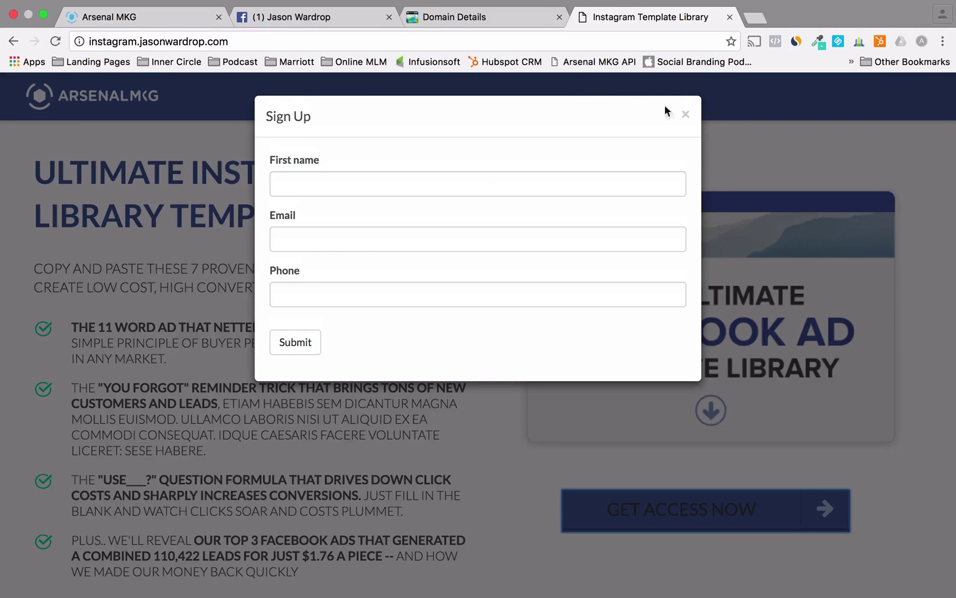
left_click(686, 114)
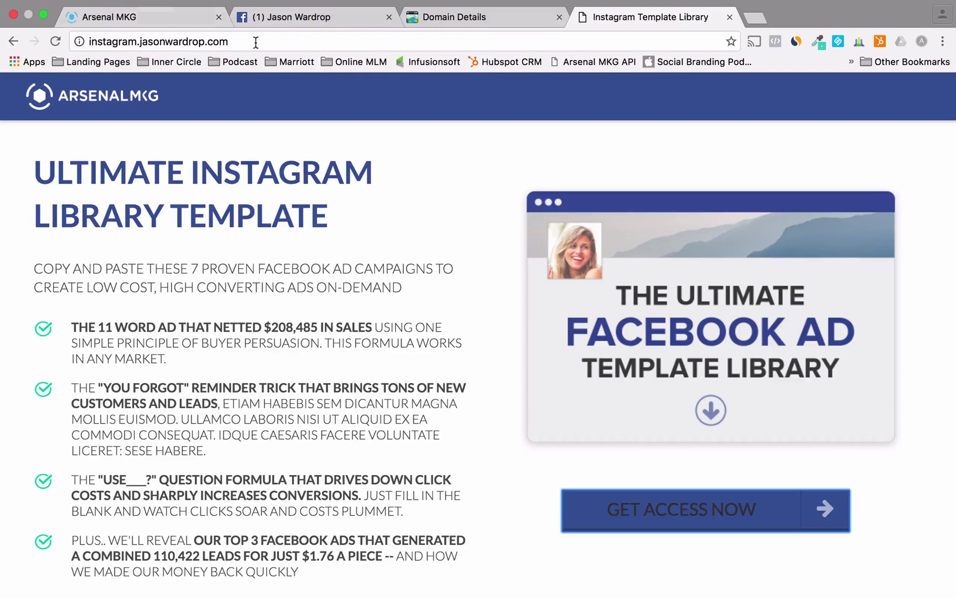
left_click(150, 23)
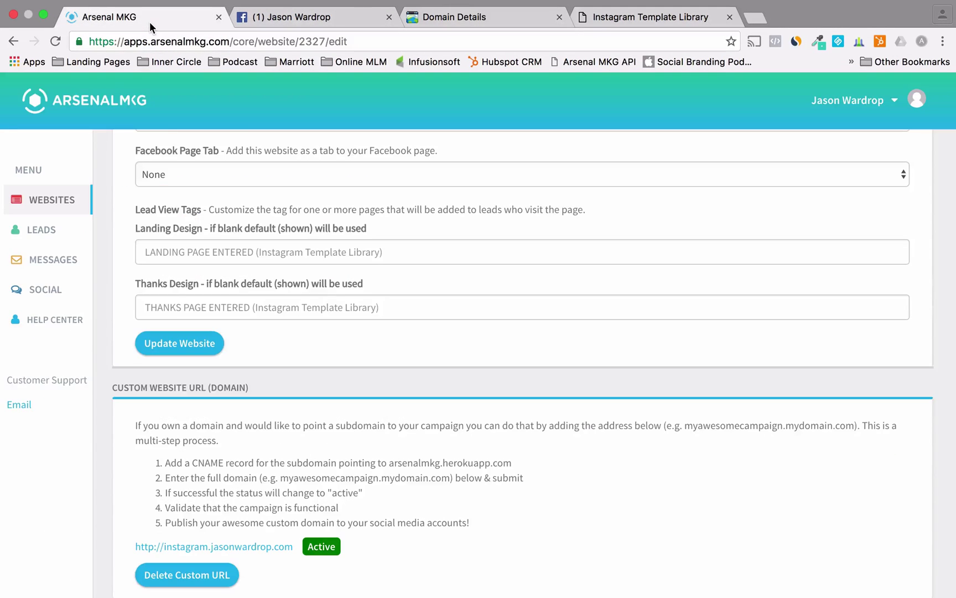
- Reopen the Instagram Template Library site's Settings from the Websites list
left_click(44, 206)
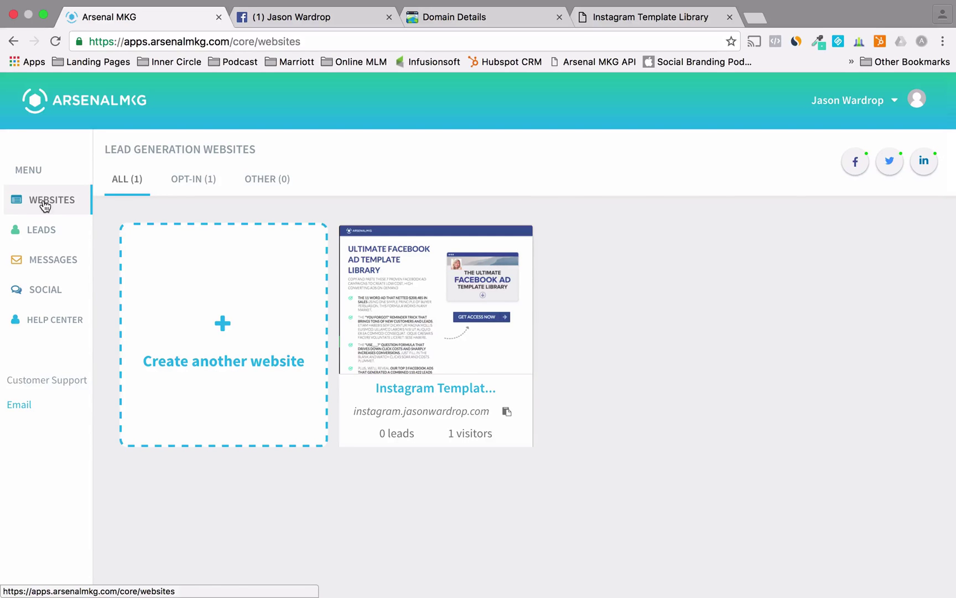
mouse_move(375, 420)
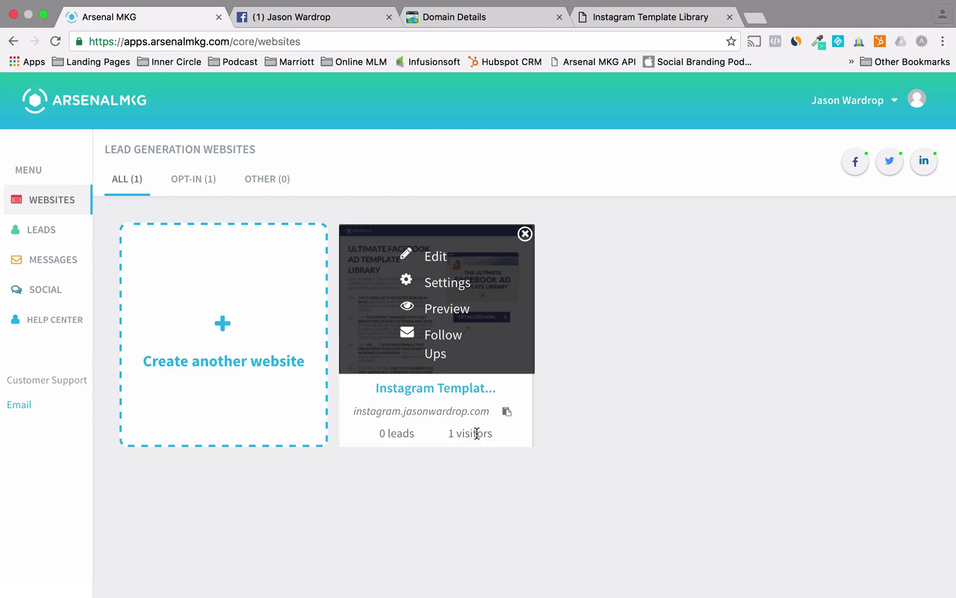
left_click(315, 19)
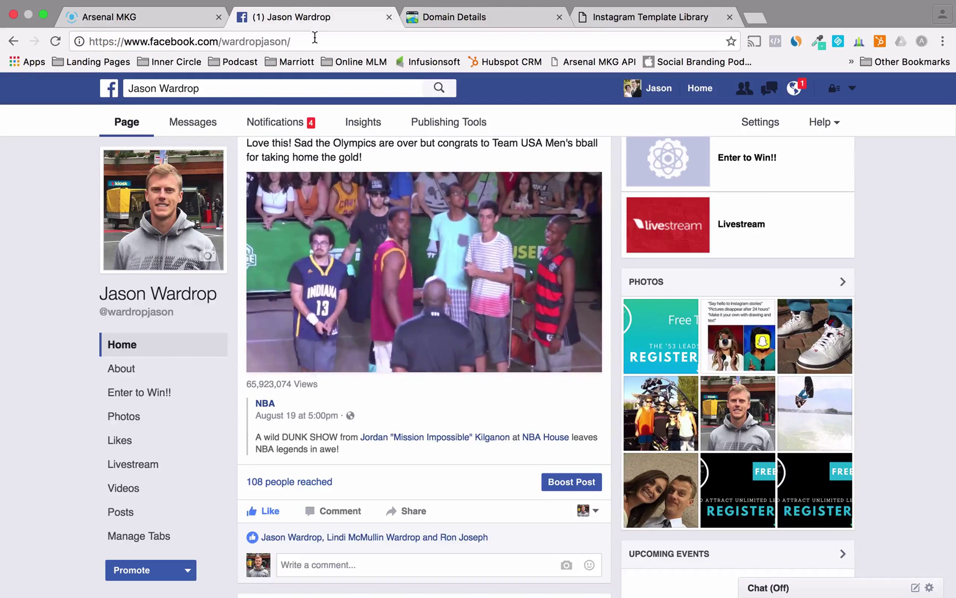
scroll(163, 387, "up", 5)
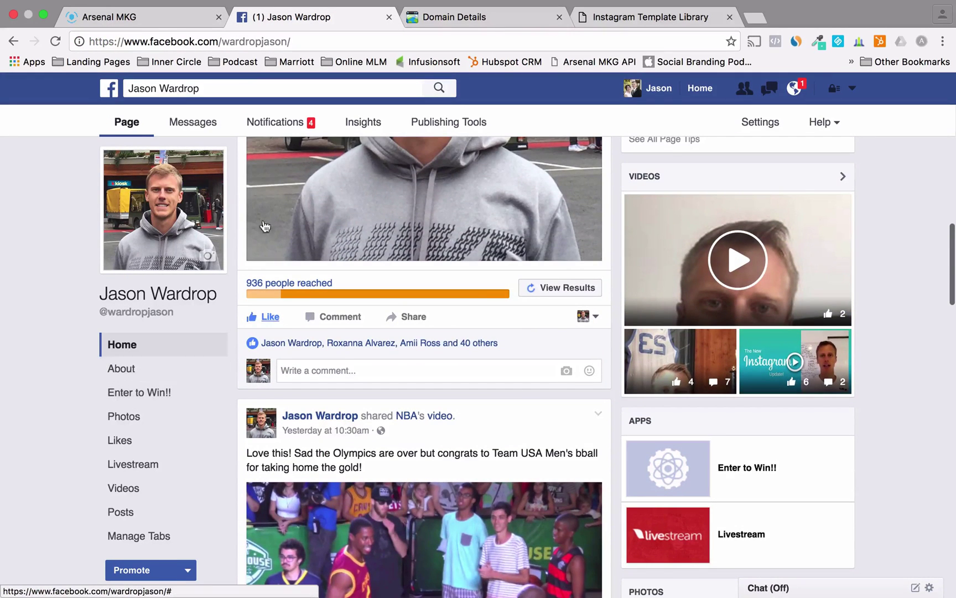
left_click(142, 17)
mouse_move(429, 299)
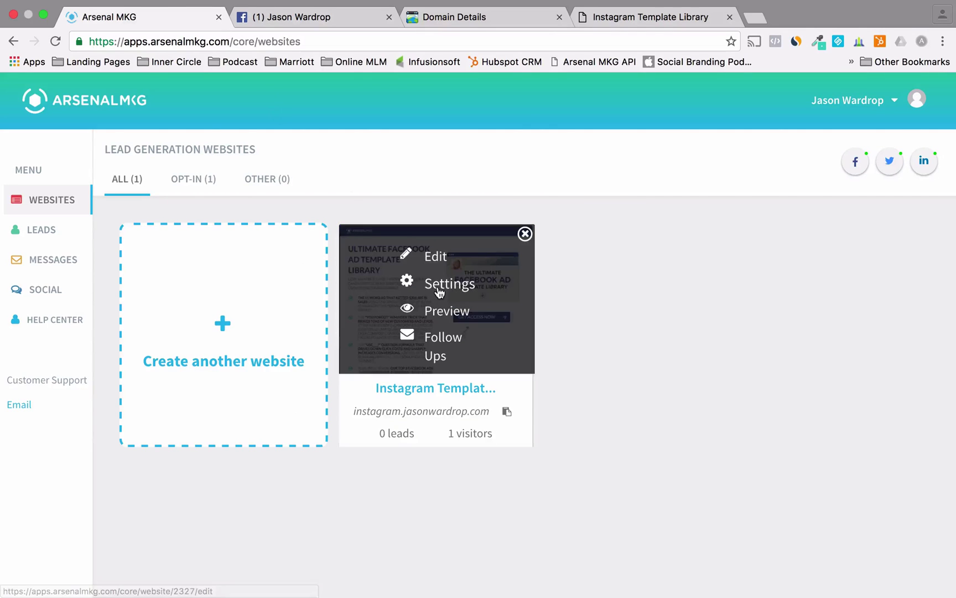
left_click(439, 290)
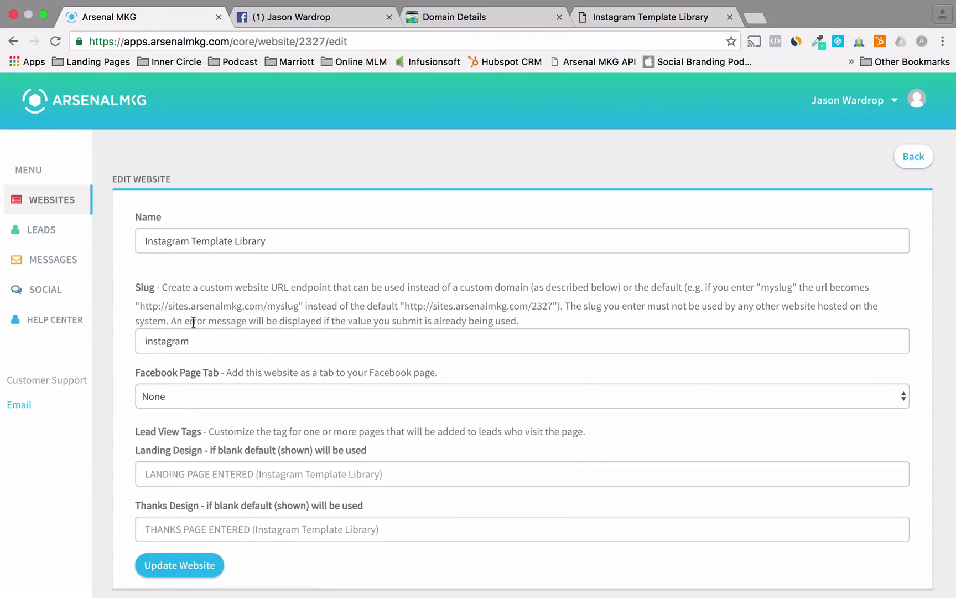
- Set the Facebook Page Tab to Dentist, update the website, and switch to Facebook
left_click(161, 392)
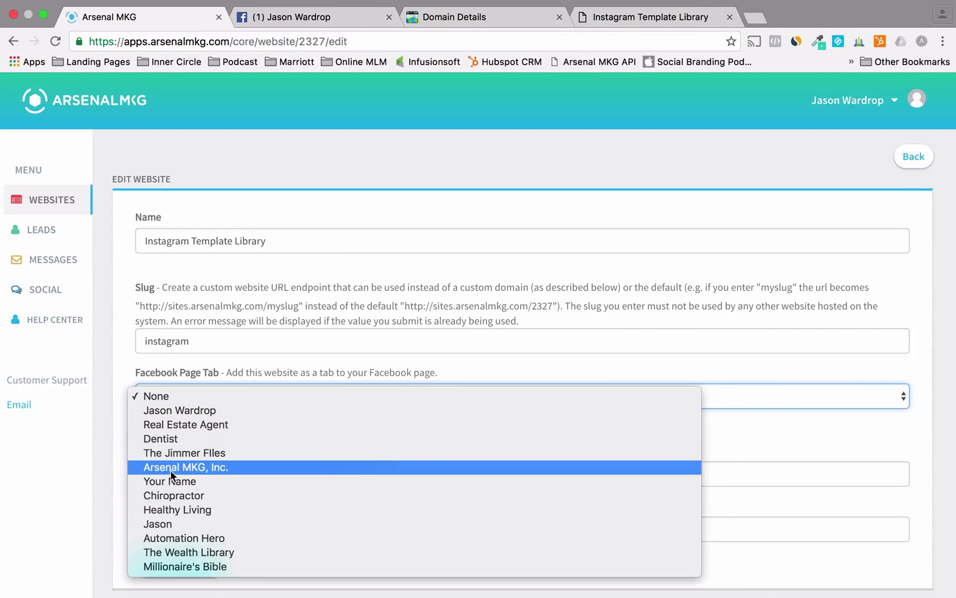
left_click(186, 438)
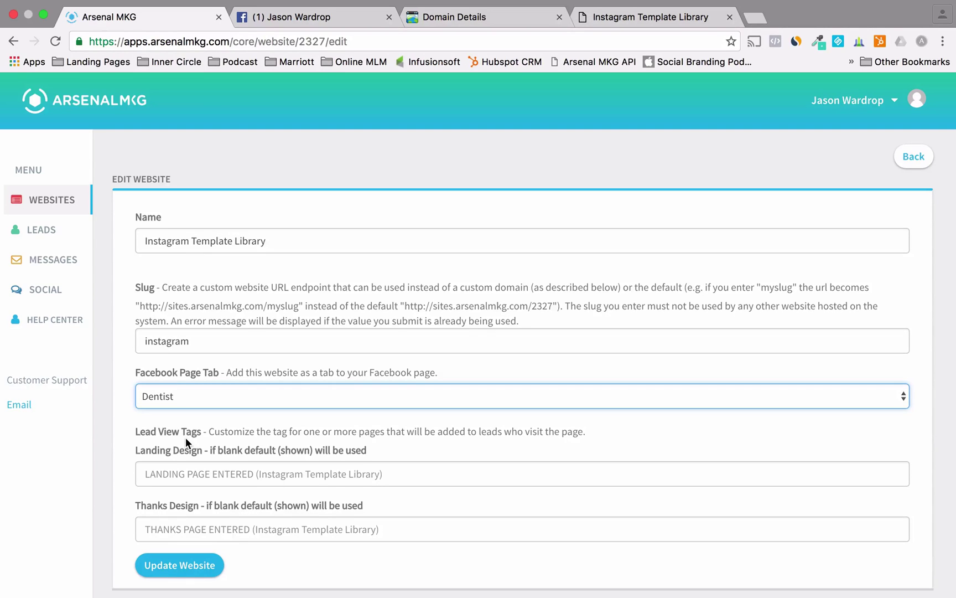
left_click(176, 563)
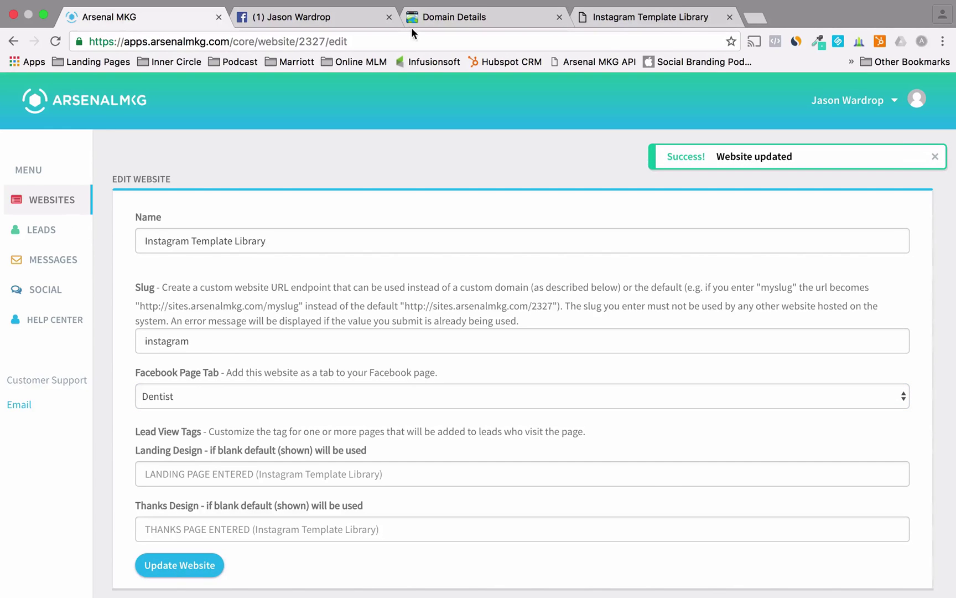
left_click(326, 21)
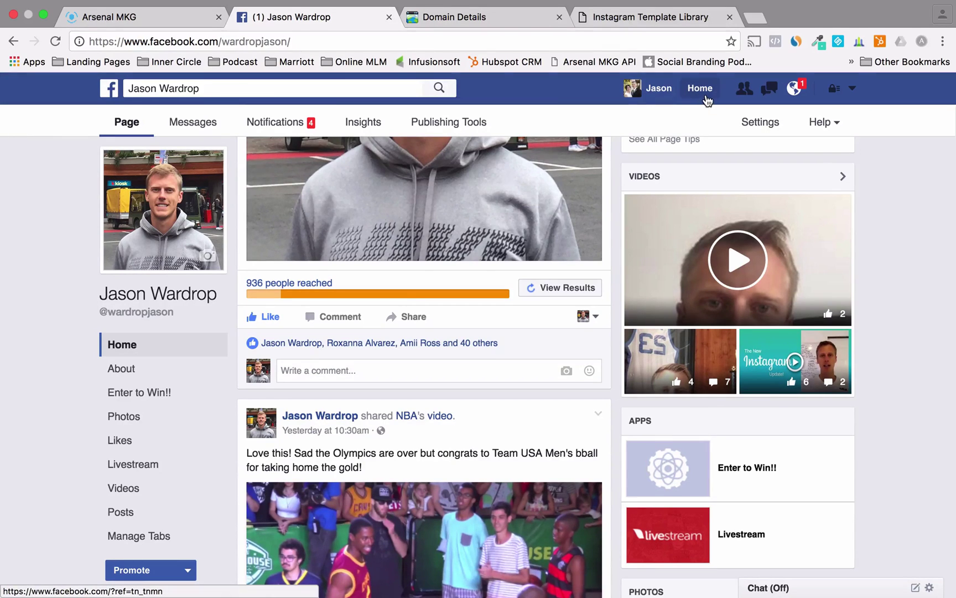
- Open the 'Instagram Template Library' tab on the Dentist page via Facebook's Pages list
left_click(705, 97)
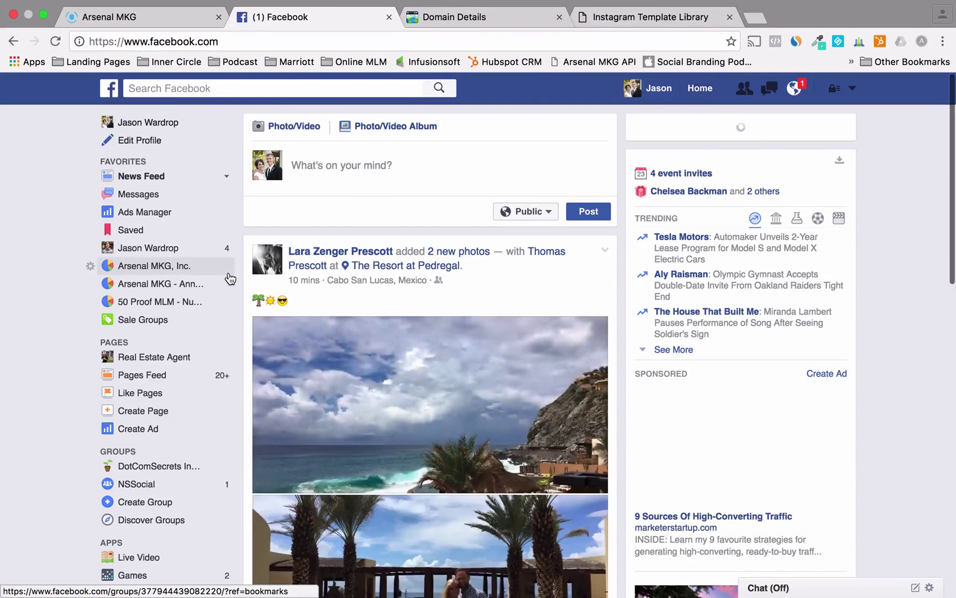
left_click(132, 343)
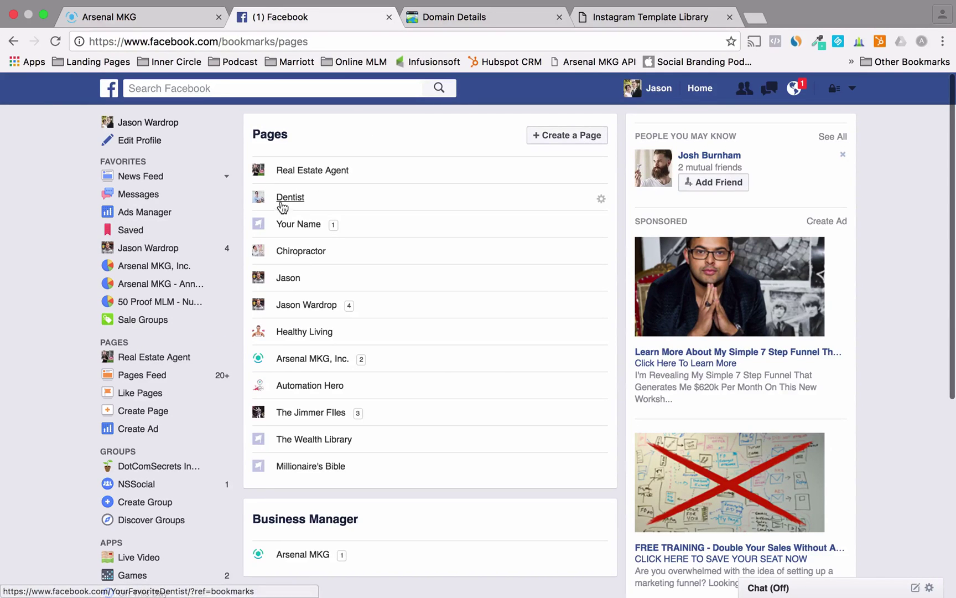
left_click(284, 199)
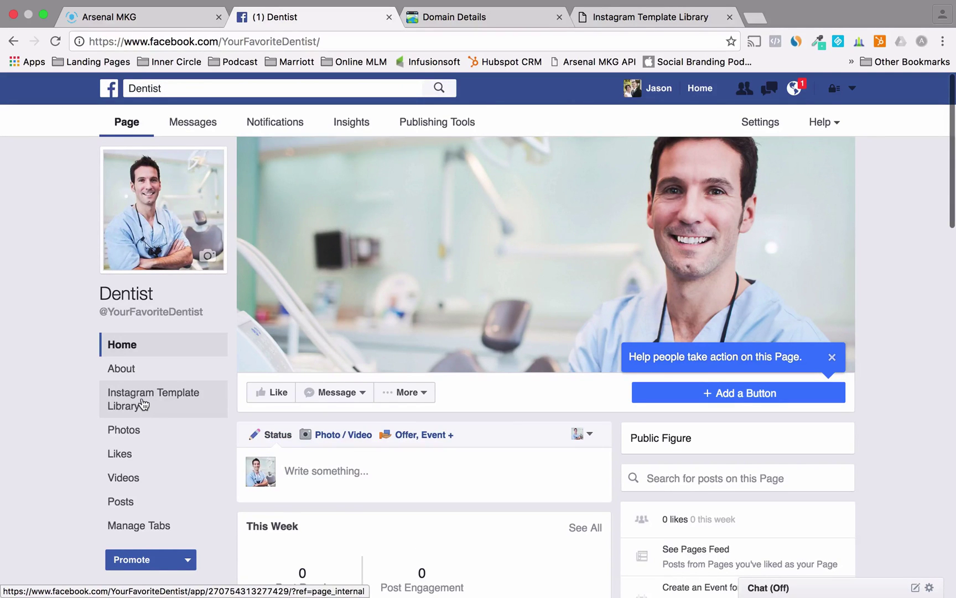
left_click(133, 402)
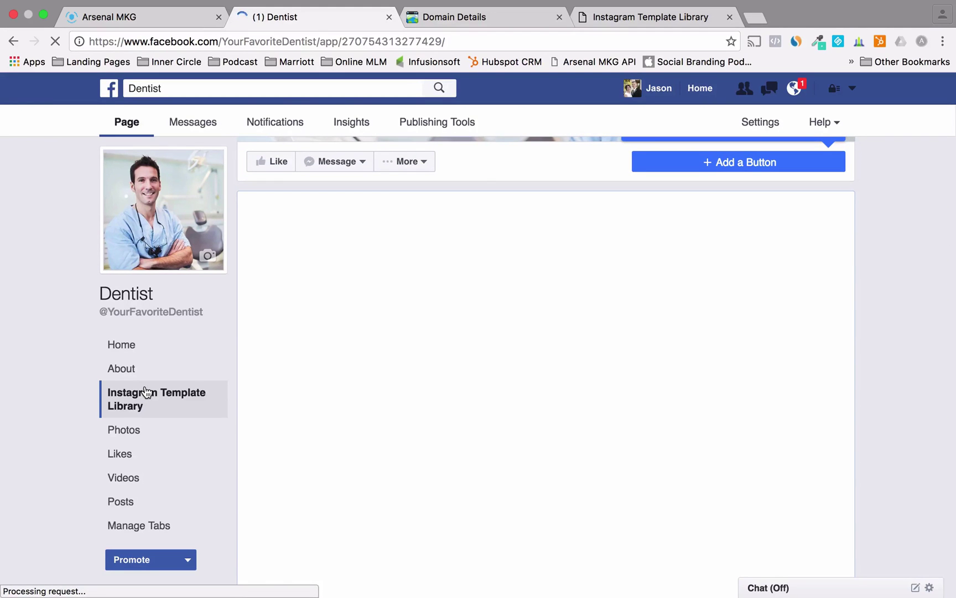
- Test the tab's GET ACCESS NOW sign-up form, then view the standalone Instagram Template Library site
scroll(352, 360, "down", 5)
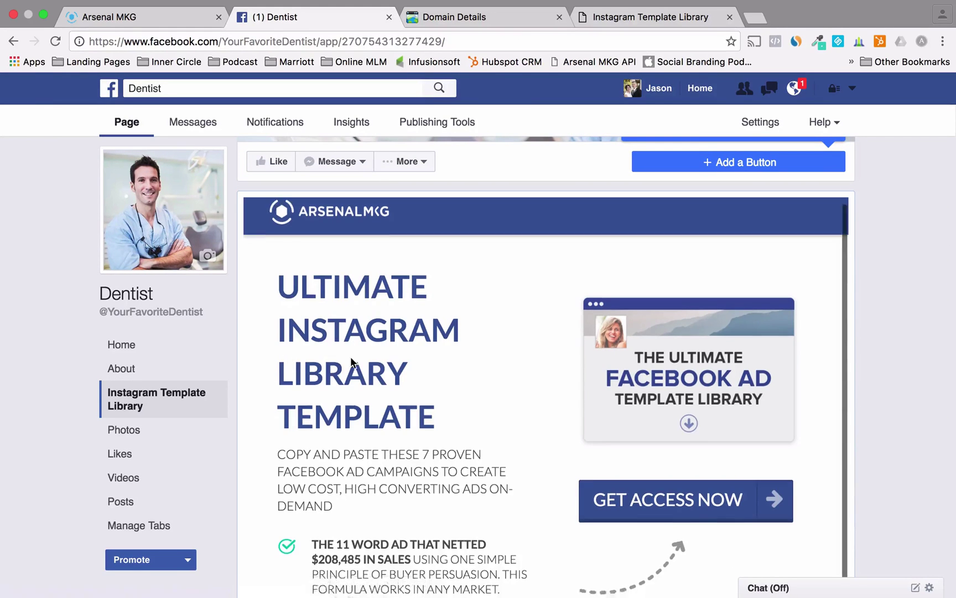
scroll(352, 363, "down", 4)
scroll(352, 363, "up", 10)
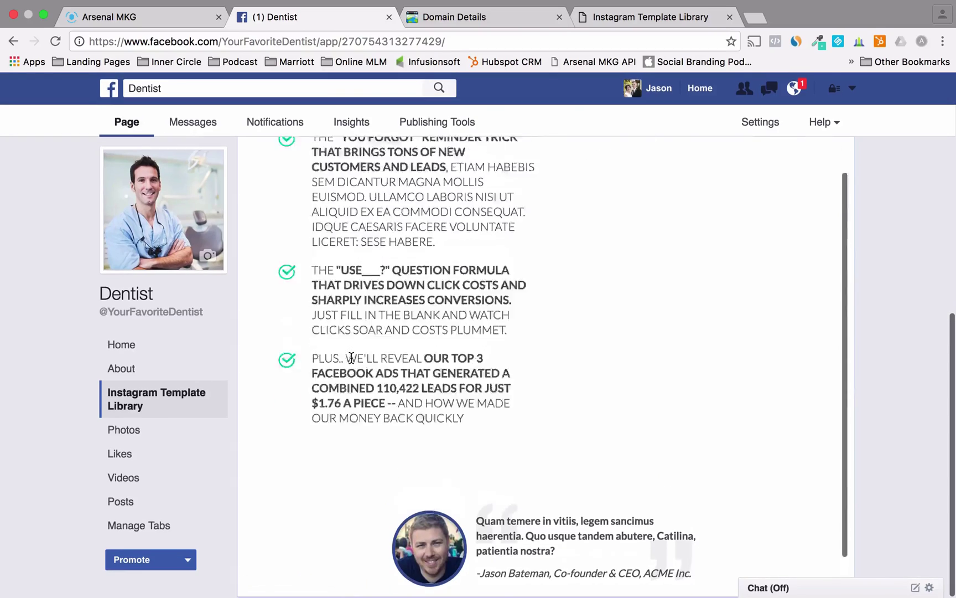
scroll(352, 362, "up", 5)
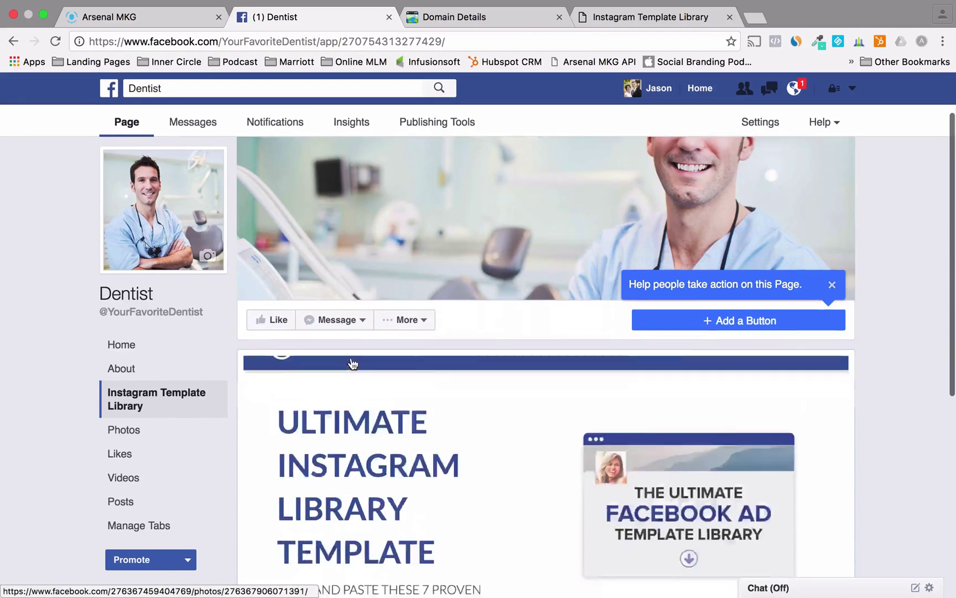
scroll(458, 370, "down", 2)
left_click(670, 436)
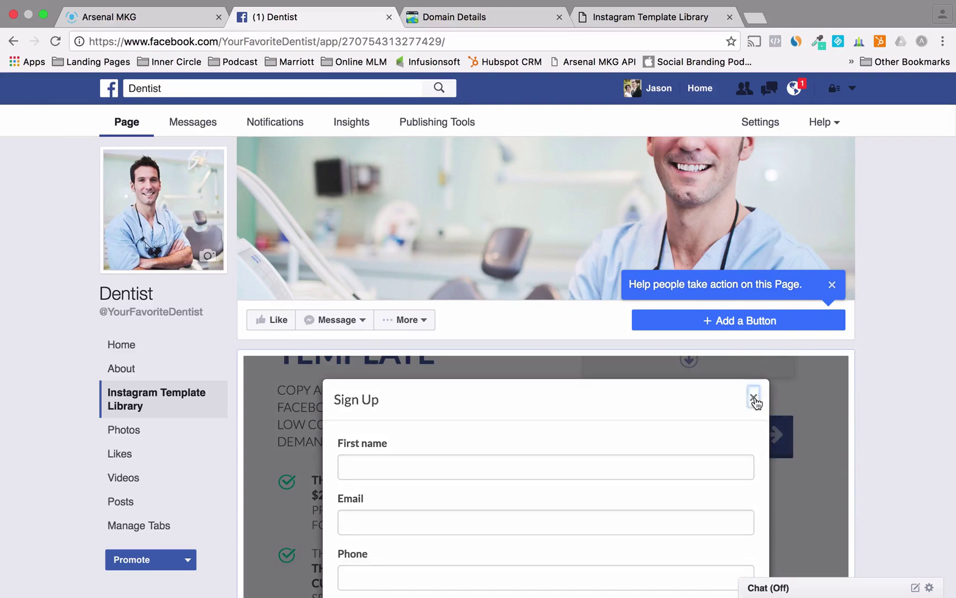
left_click(753, 398)
scroll(488, 423, "down", 5)
scroll(486, 427, "down", 5)
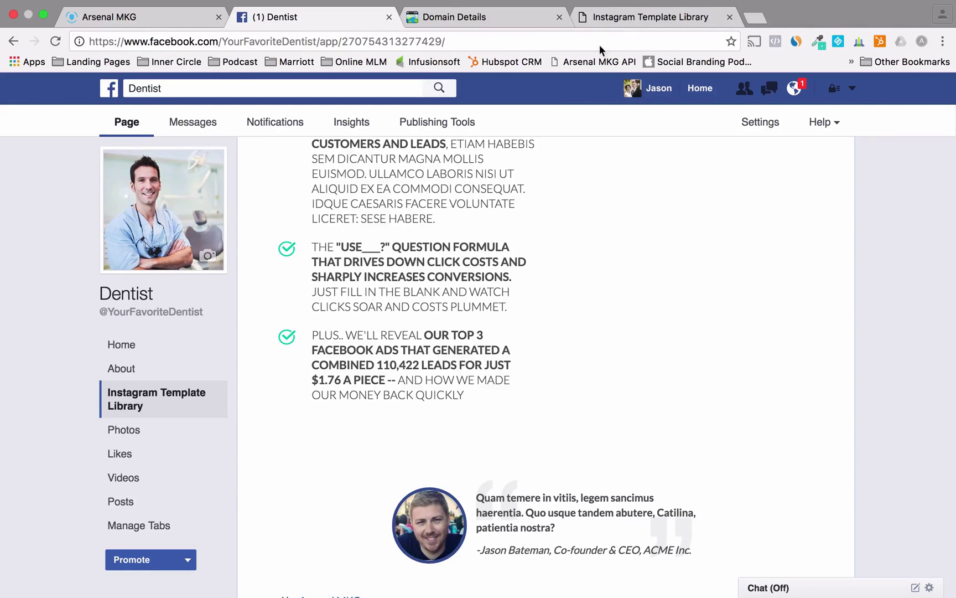
left_click(629, 19)
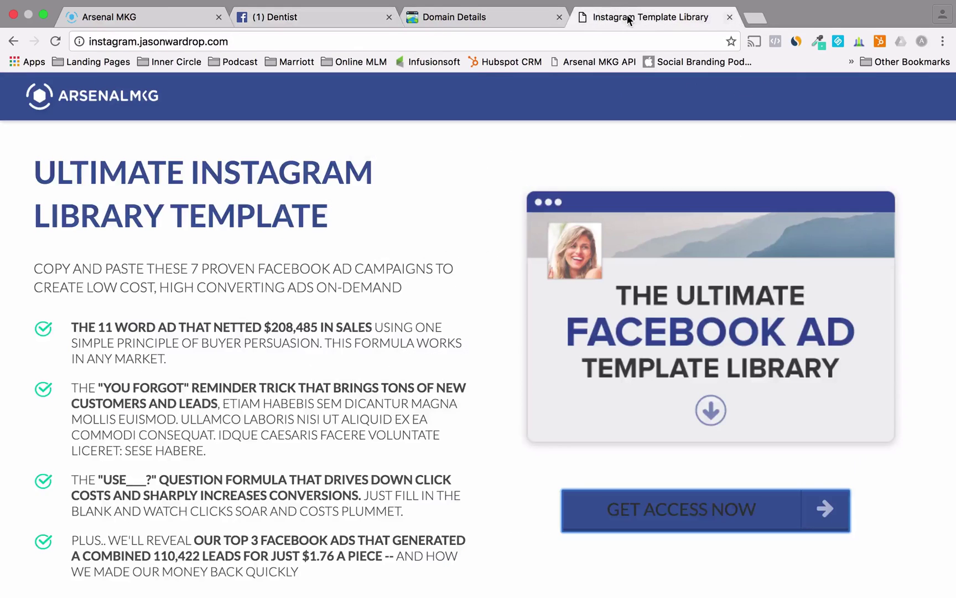
- Select the landing page URL and open Social Blaster's single-post creator via WEBSITES and SOCIAL
left_click(301, 46)
key("super+c")
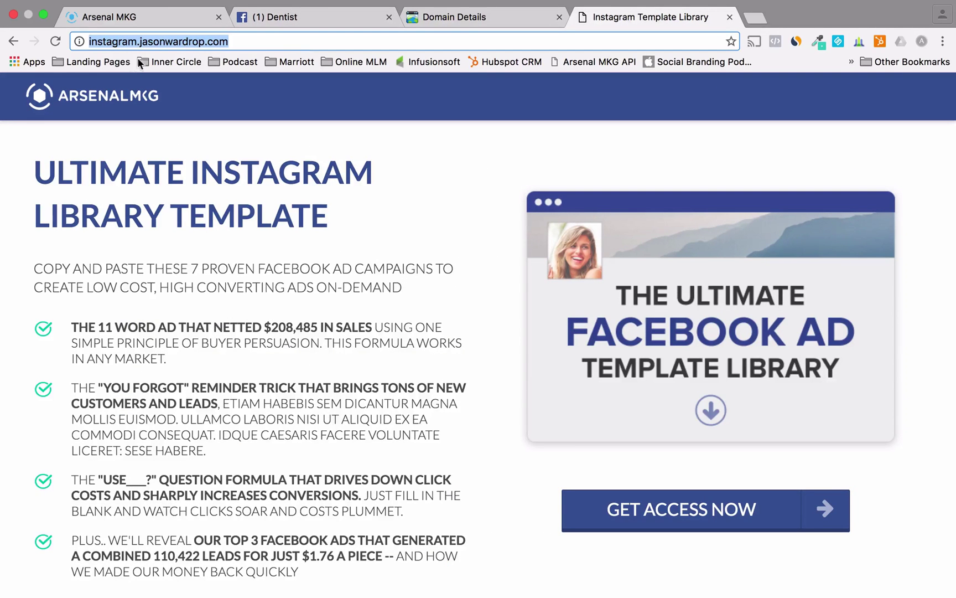
left_click(165, 16)
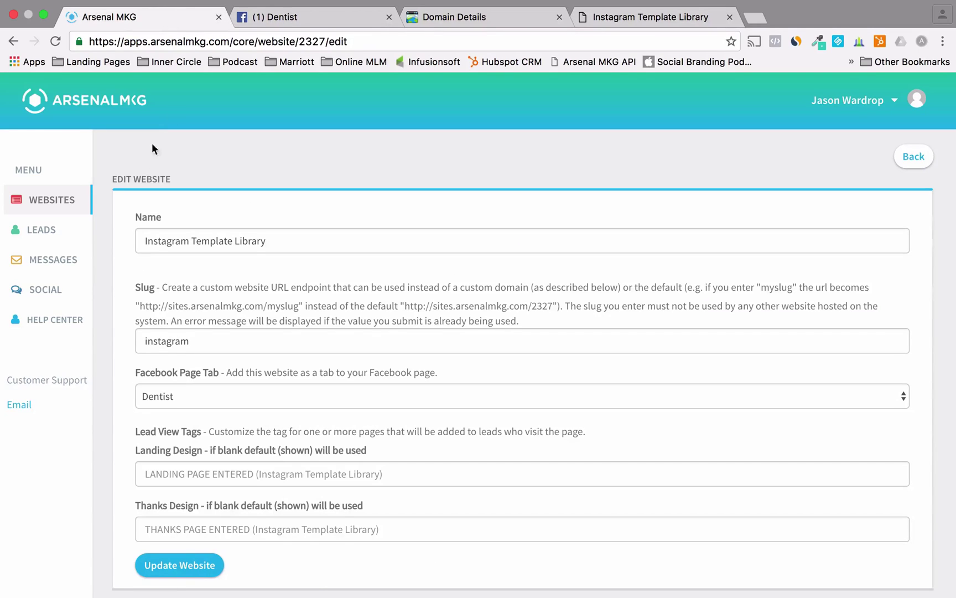
left_click(51, 200)
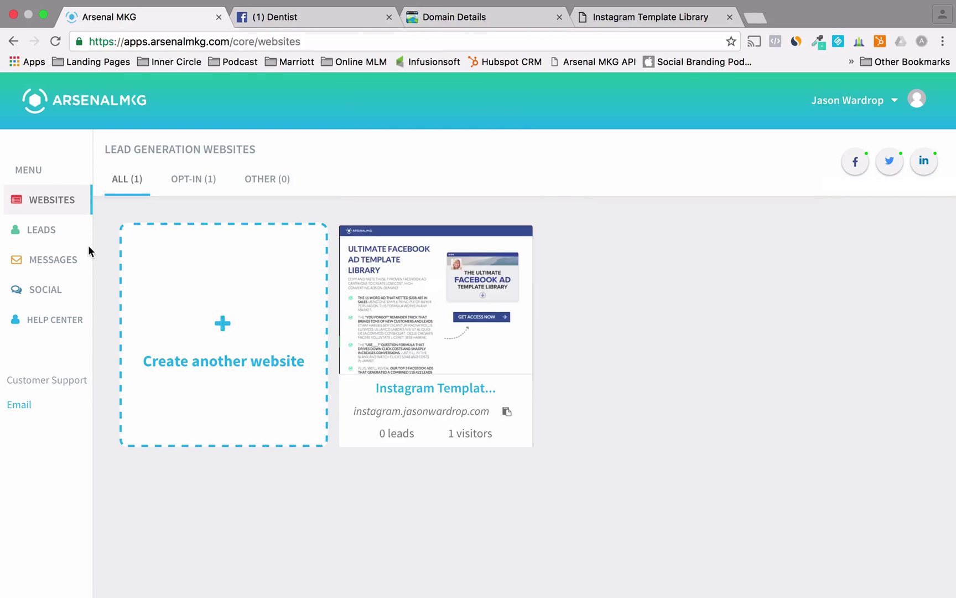
left_click(41, 292)
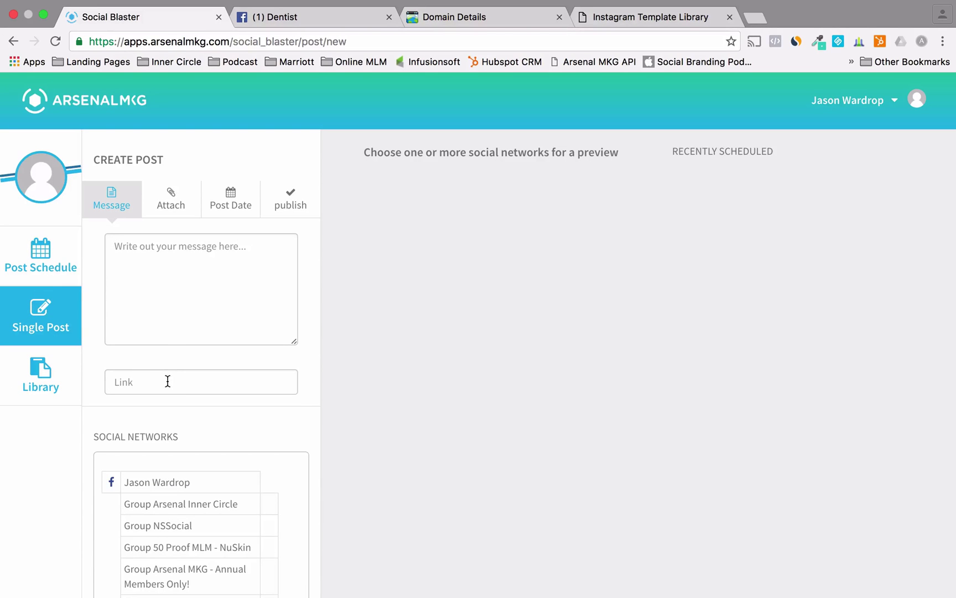
- Paste the landing-page link and write 'I put together a guide on how to generate leads on Instagram, Check it out!'
left_click(168, 382)
key("super+v")
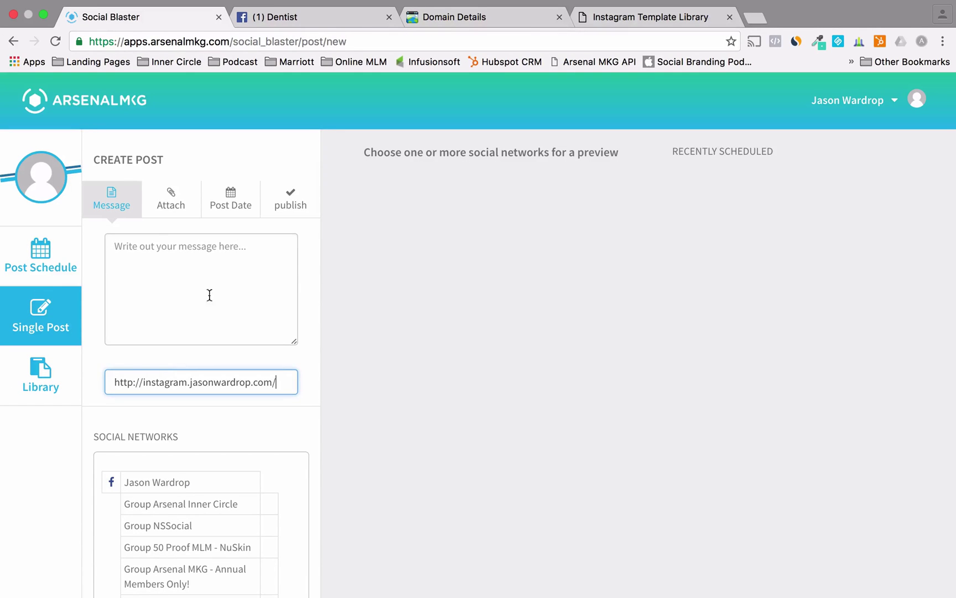
left_click(212, 275)
type("a")
key("BackSpace")
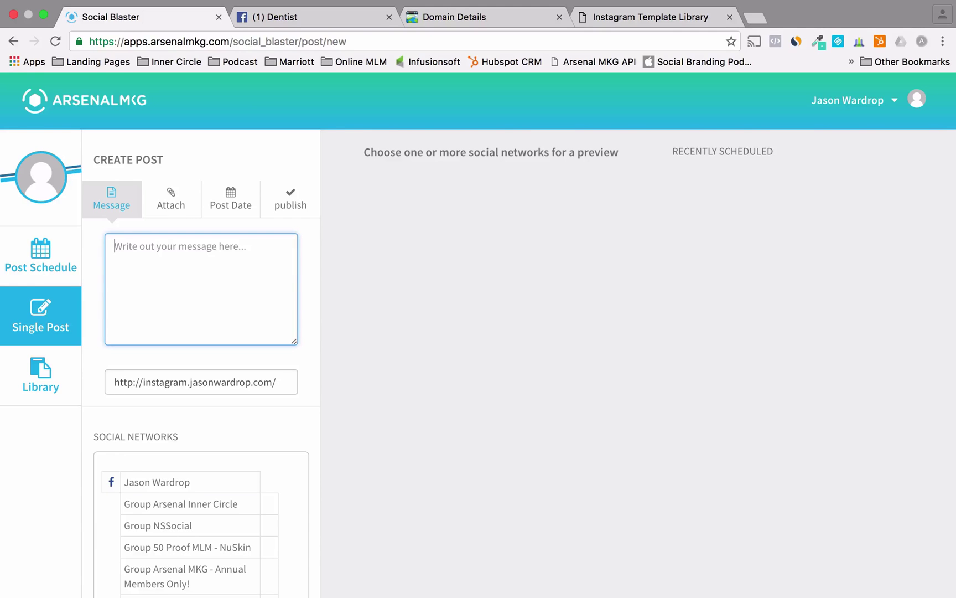
type("I put together ")
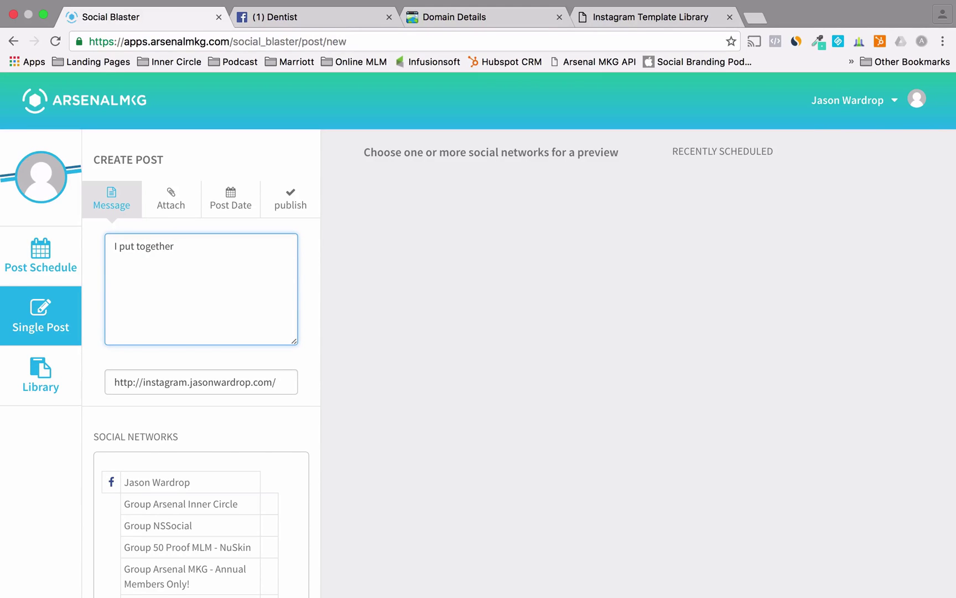
type("a guide on how to generate lea")
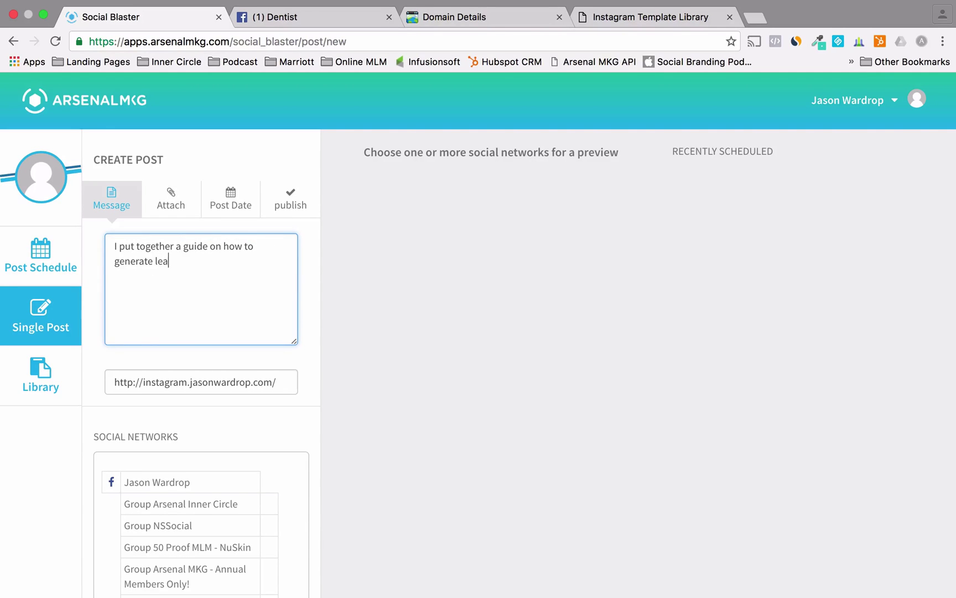
type("ds on Instagram, Check it ou")
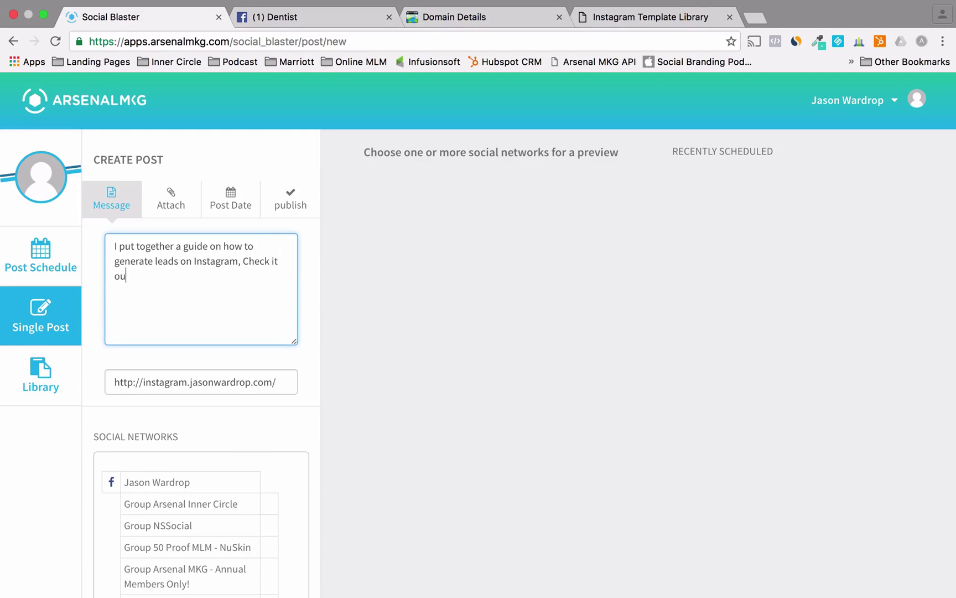
type("t!")
- Tick Test group, the Twitter account and the LinkedIn account as the post's destinations
scroll(83, 449, "down", 5)
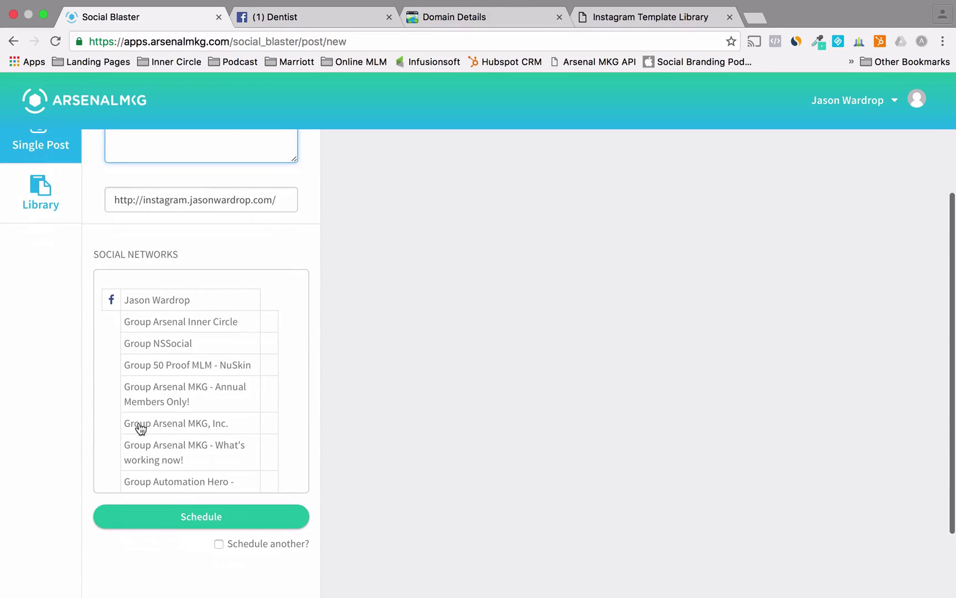
scroll(150, 427, "down", 1)
scroll(153, 425, "down", 3)
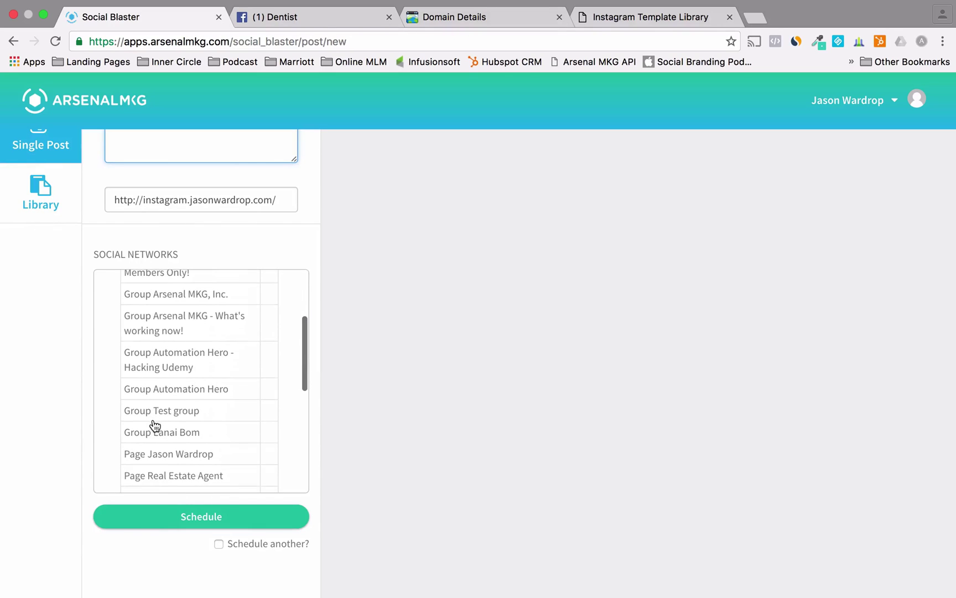
left_click(269, 411)
scroll(167, 436, "down", 4)
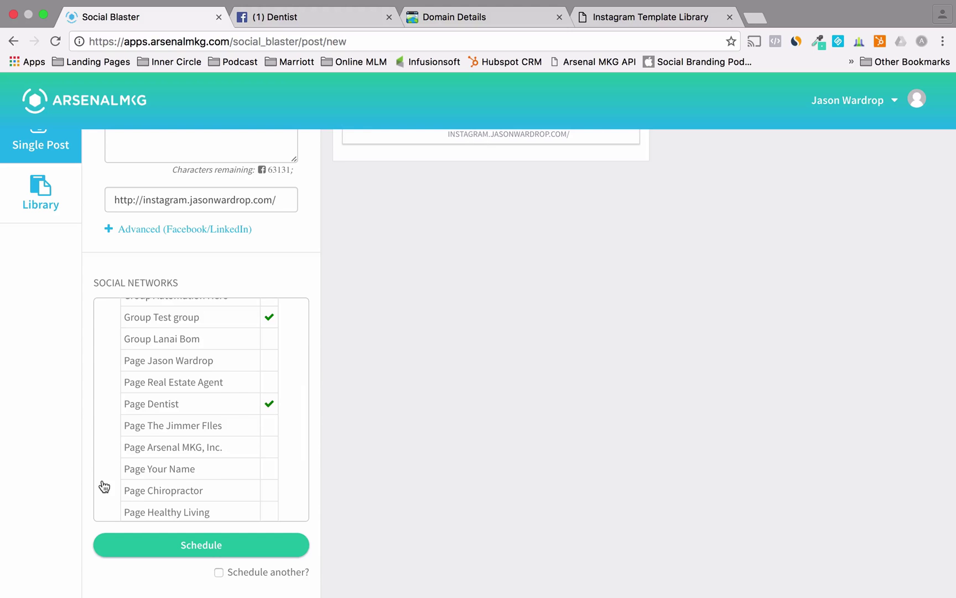
scroll(467, 252, "up", 5)
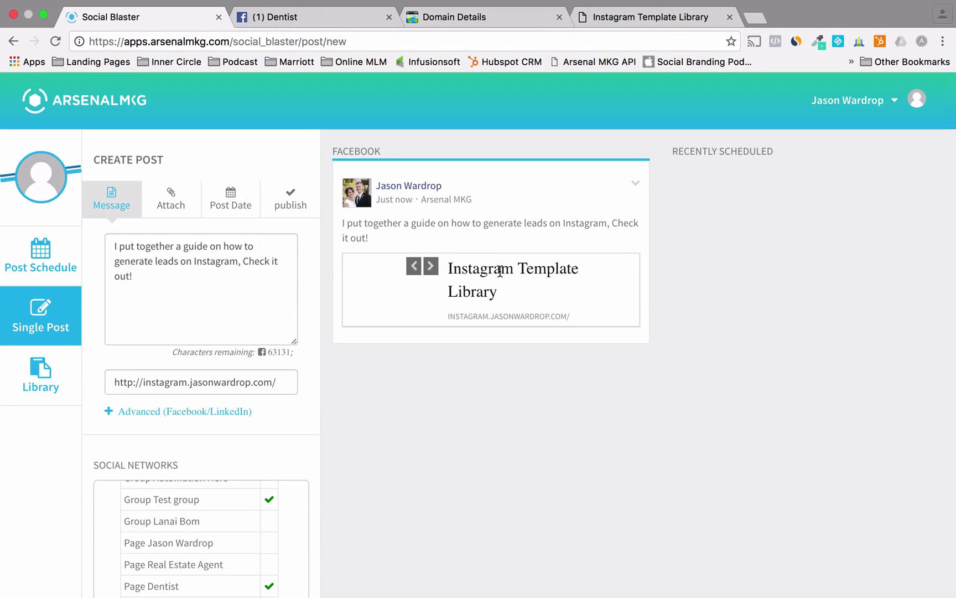
scroll(292, 436, "down", 5)
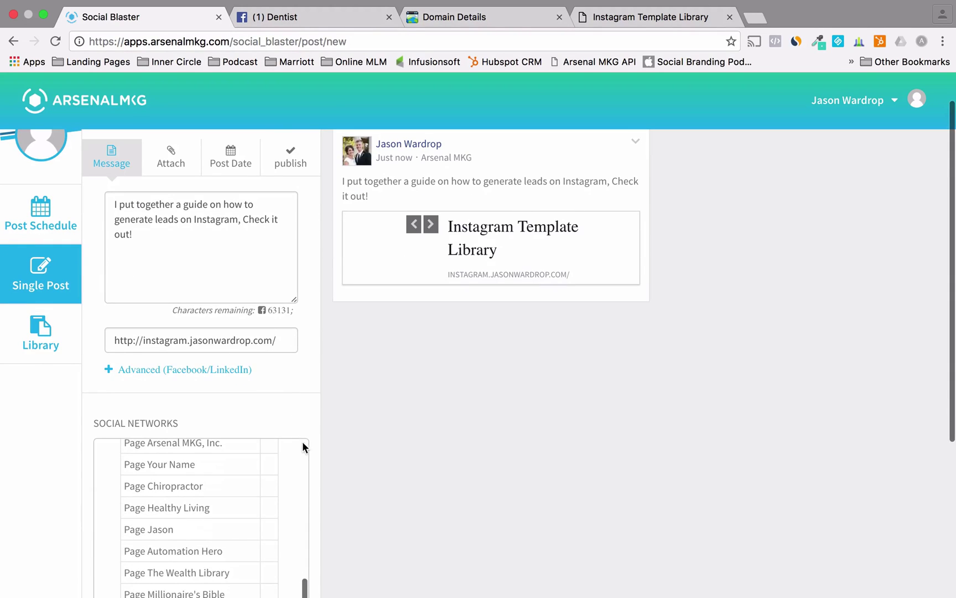
scroll(312, 459, "down", 5)
left_click(277, 471)
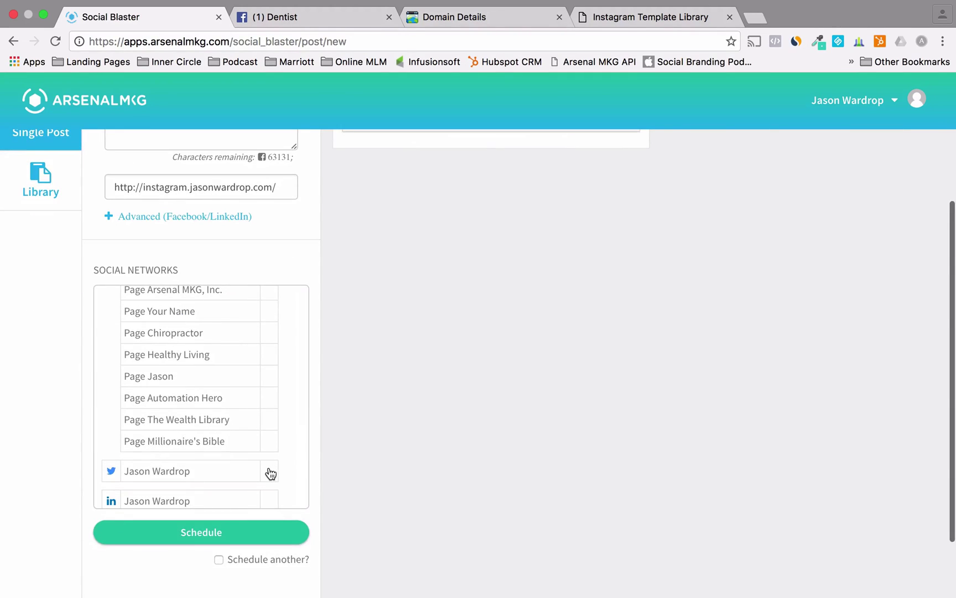
left_click(266, 501)
scroll(303, 408, "up", 5)
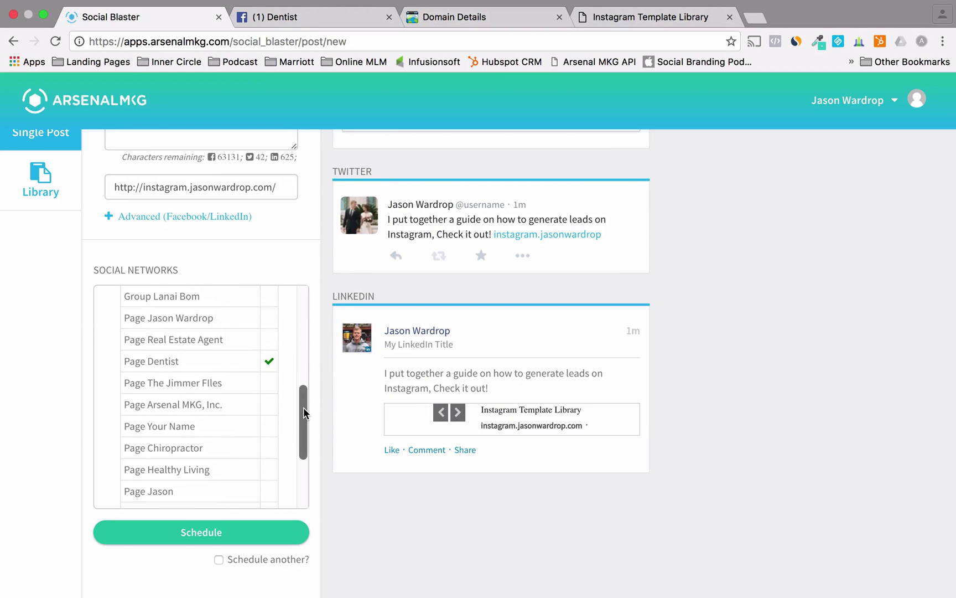
scroll(324, 378, "up", 5)
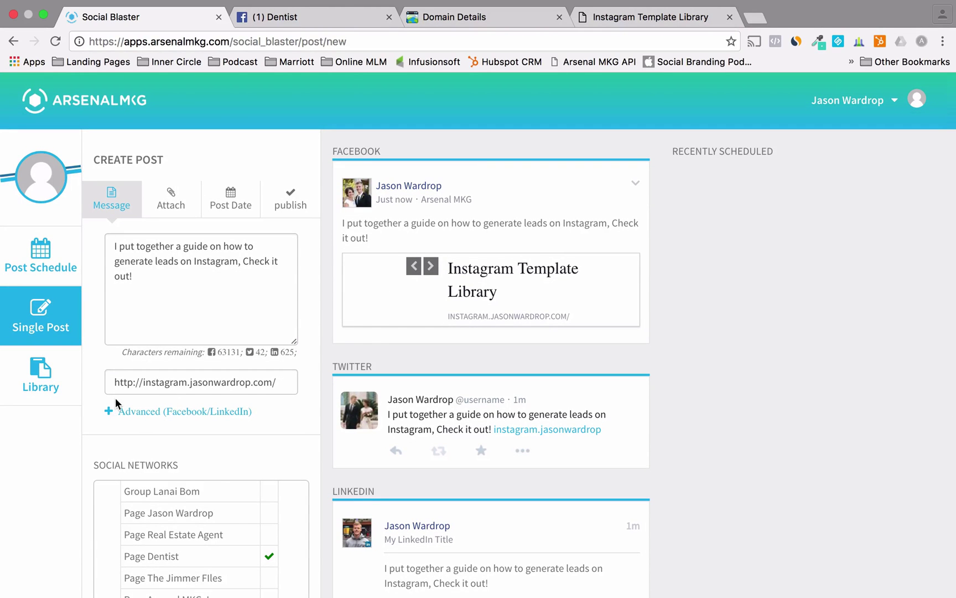
- Change the link preview title from Instagram Template Library to Instagram Template Blueprint
left_click(165, 409)
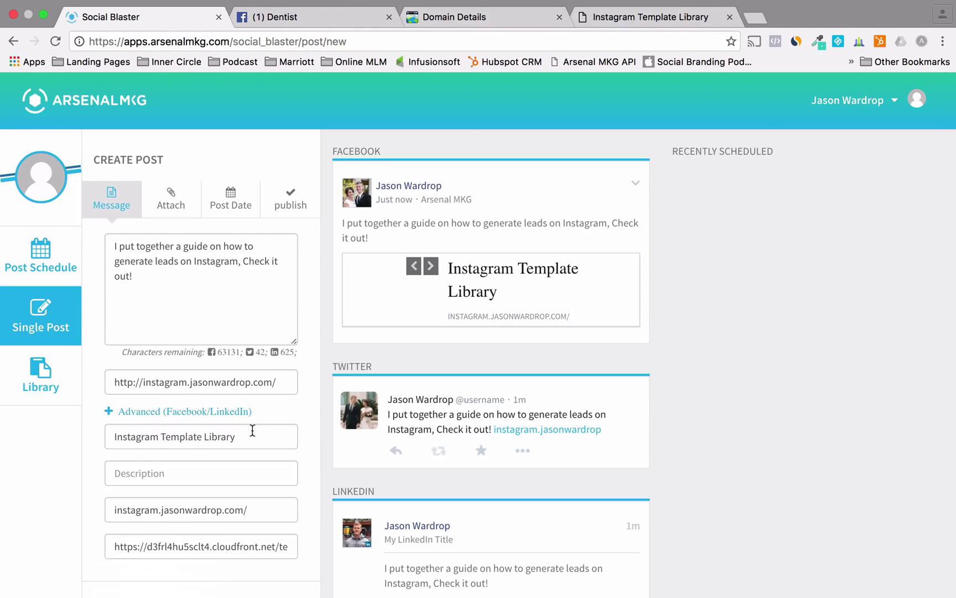
left_click(255, 430)
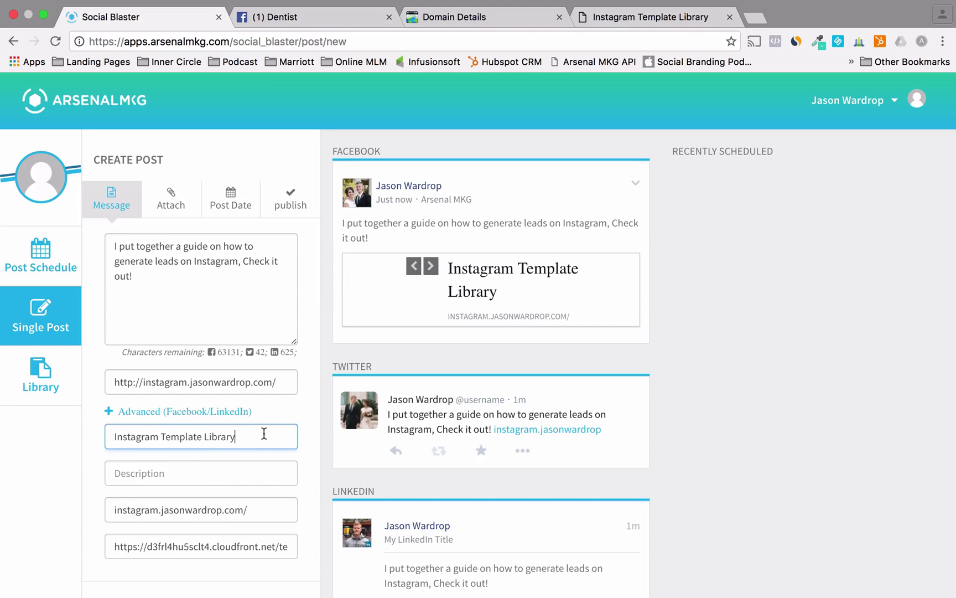
key("BackSpace")
key("BackSpace")
key("BackSpace")
key("BackSpace")
key("BackSpace")
key("BackSpace")
key("BackSpace")
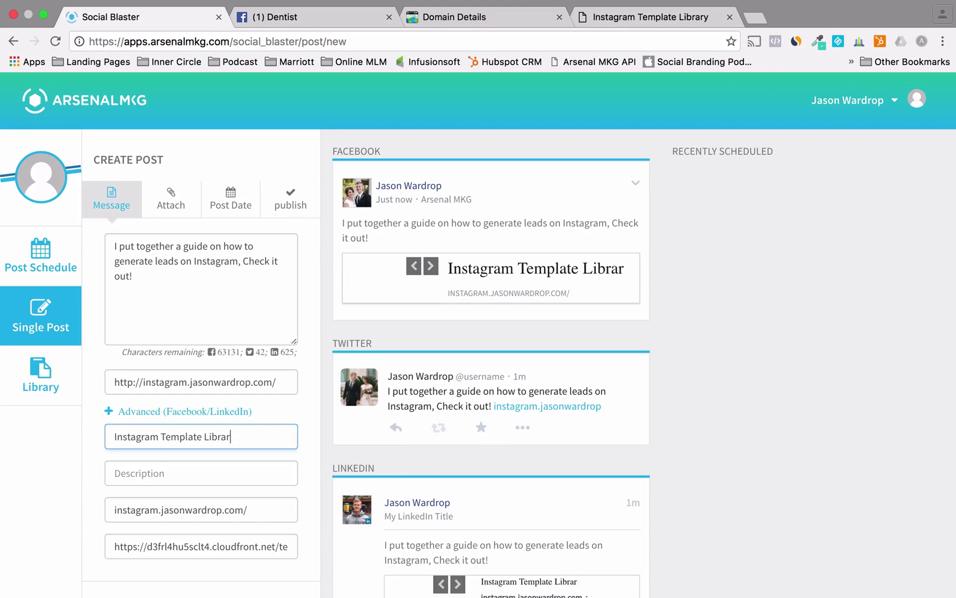
type("Blueprint")
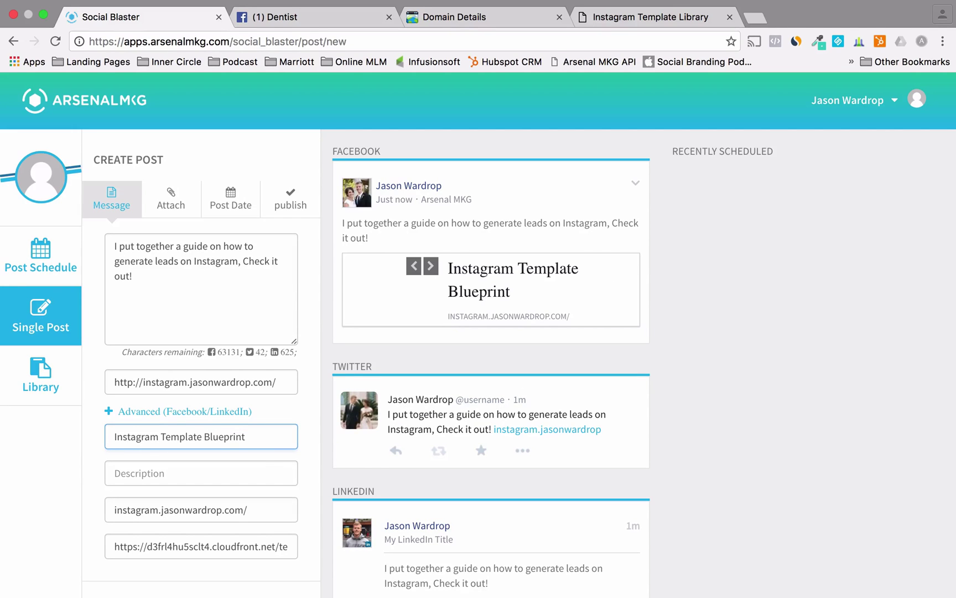
- Set the link description to 'Discover my secrets to generating leads through Instagram'
left_click(258, 473)
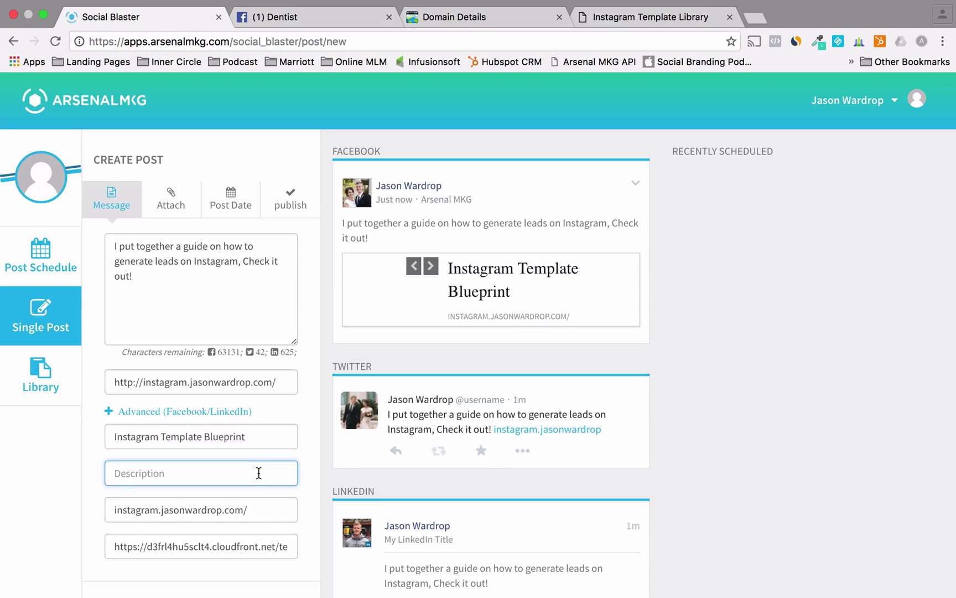
type("Discover ")
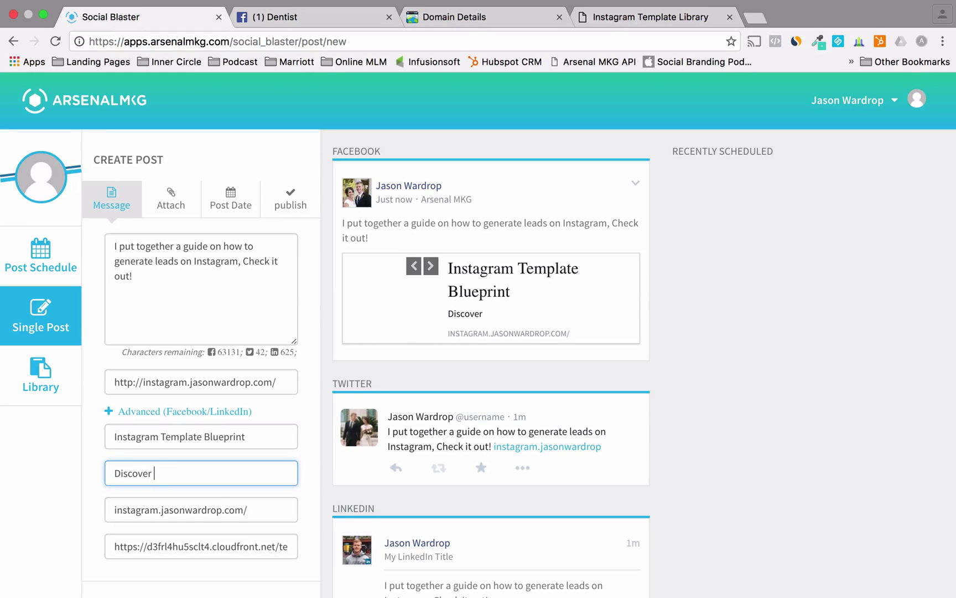
type("my secrets to gne")
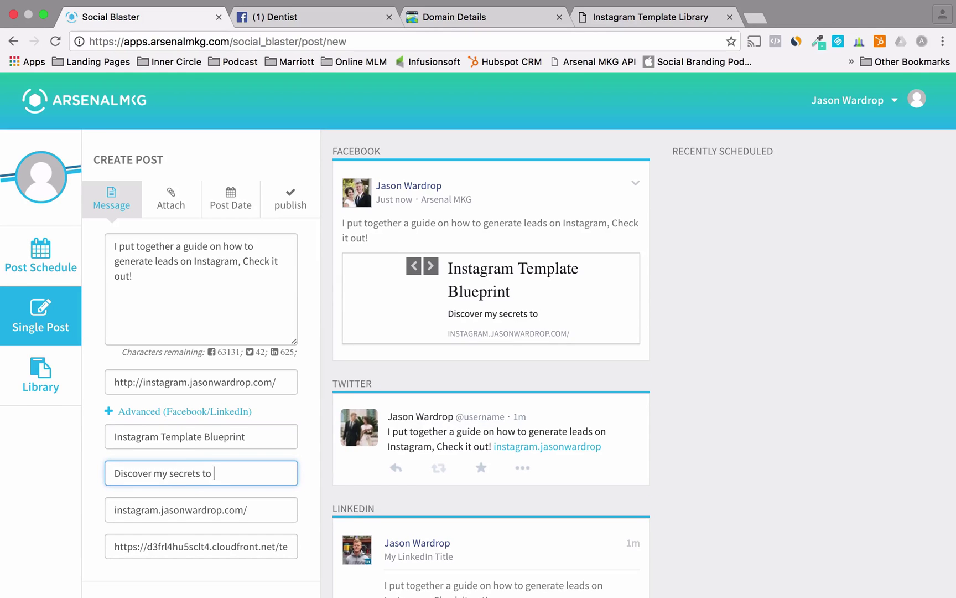
key("BackSpace")
key("BackSpace")
type("enerating leads through")
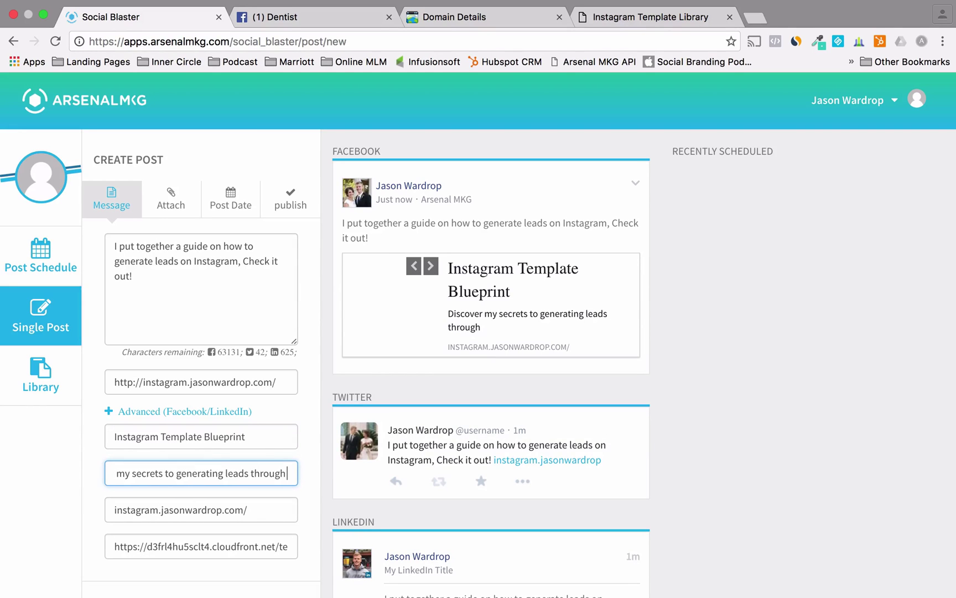
type(" Instagram")
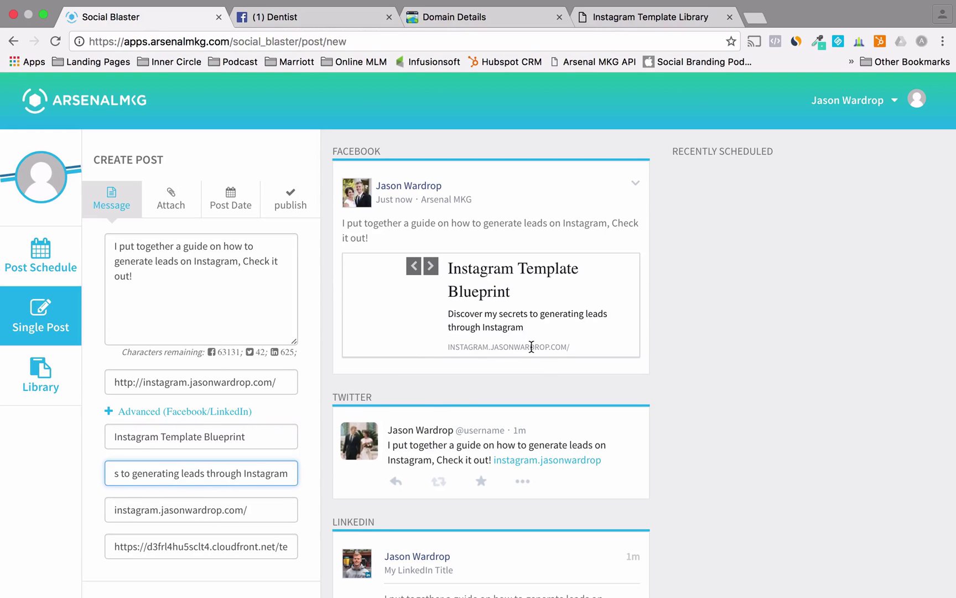
- Replace the display caption with the author's name followed by '| Arsenal MKG'
left_click(256, 516)
key("super+a")
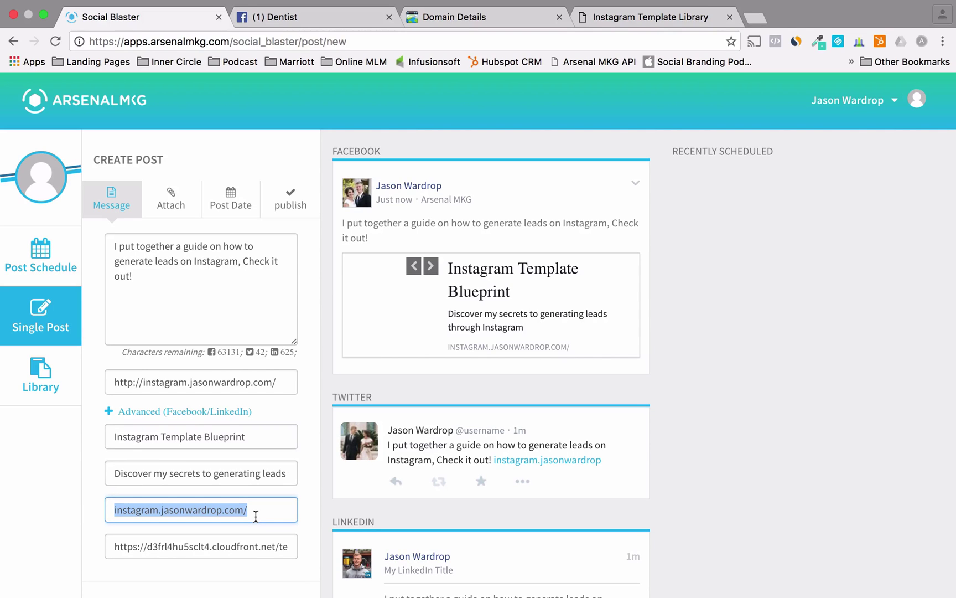
type("Jason Wardr")
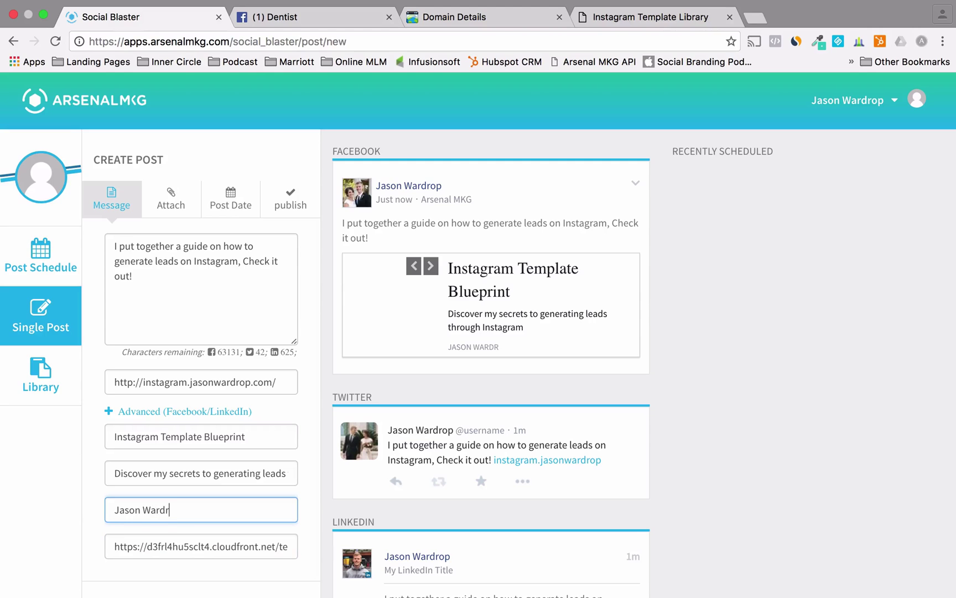
type("op | Arsenal MKG")
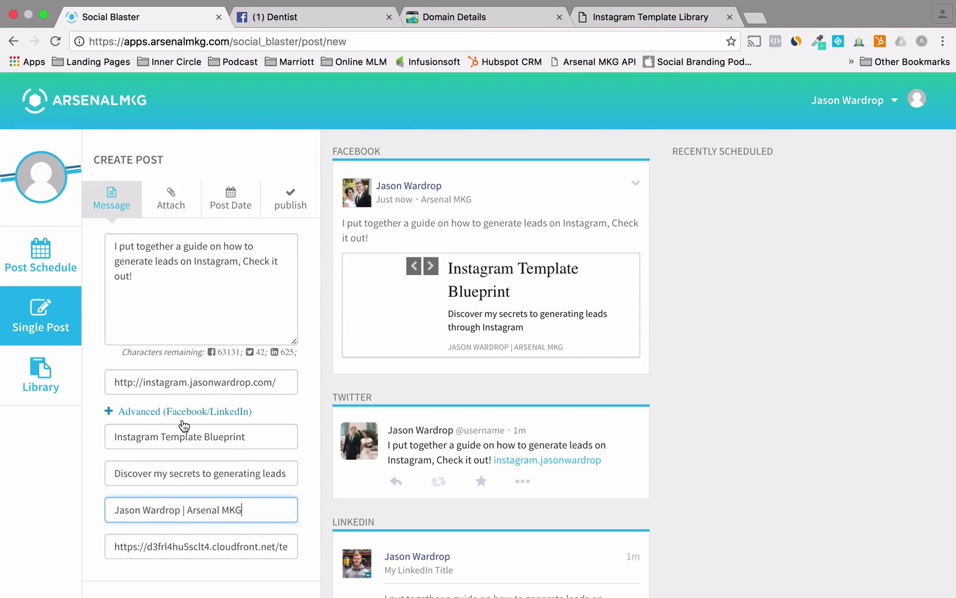
scroll(185, 426, "down", 3)
scroll(183, 420, "up", 3)
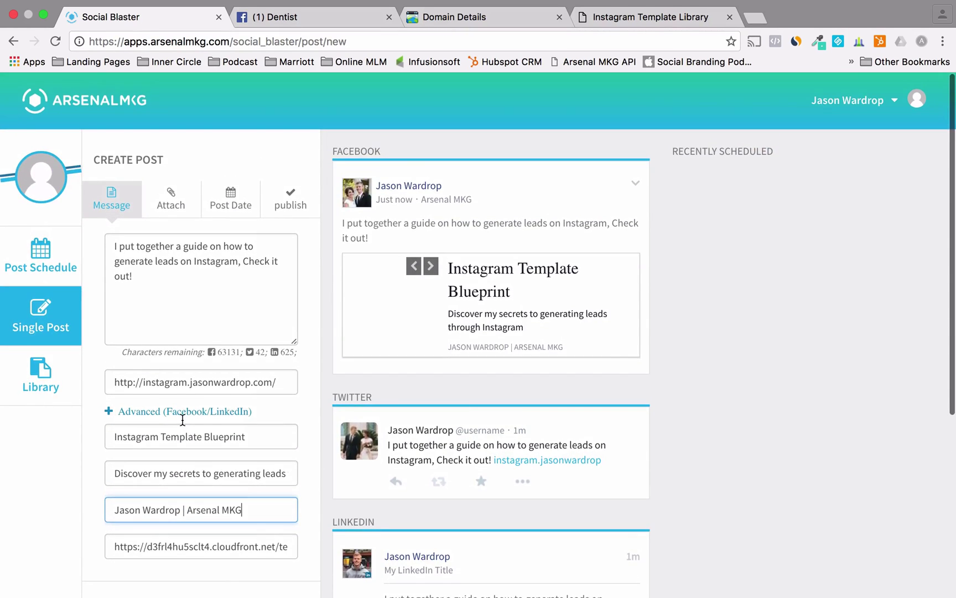
- Set the post date to August 29 at 10:15
left_click(223, 201)
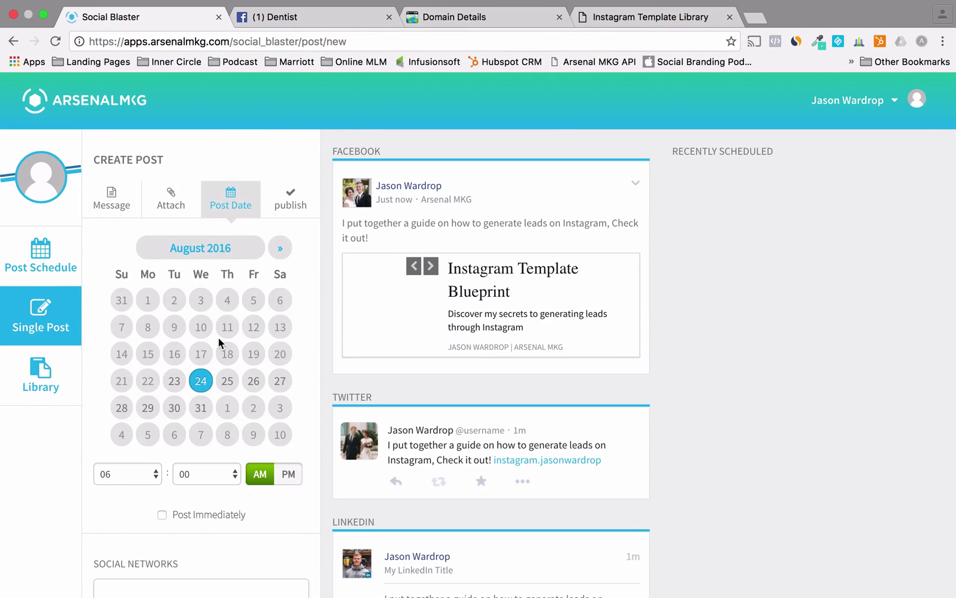
left_click(146, 411)
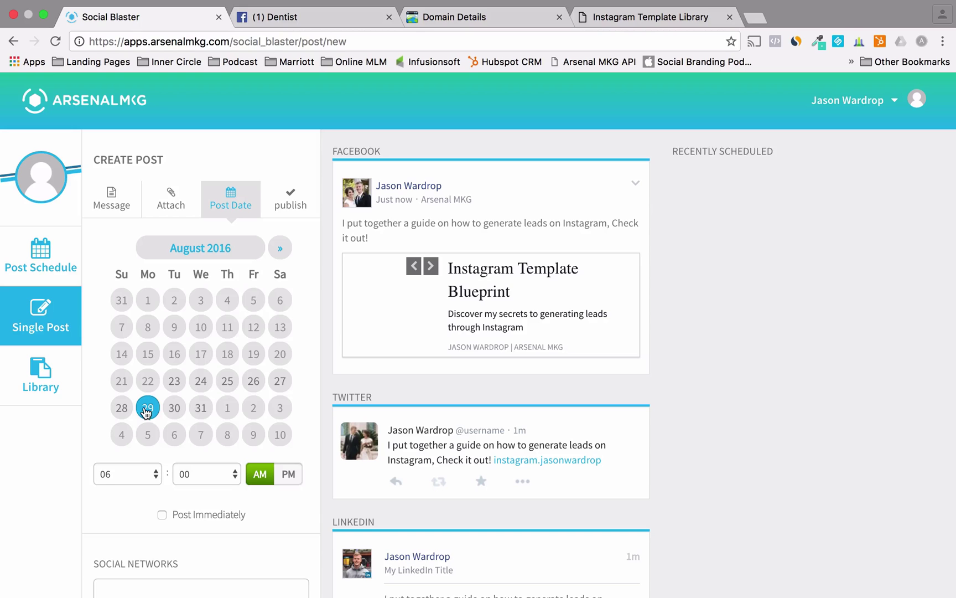
left_click(140, 464)
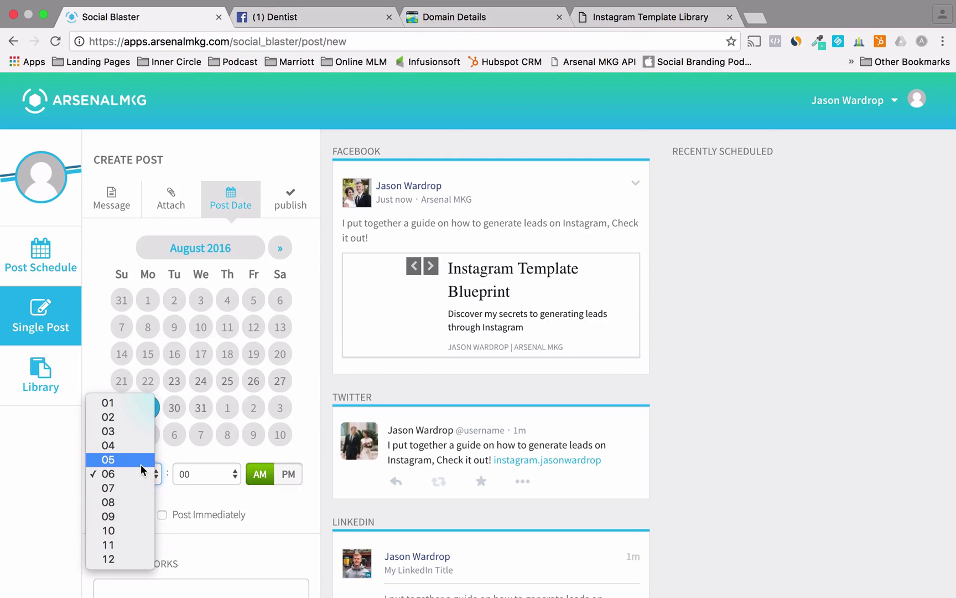
left_click(125, 529)
left_click(202, 473)
left_click(196, 487)
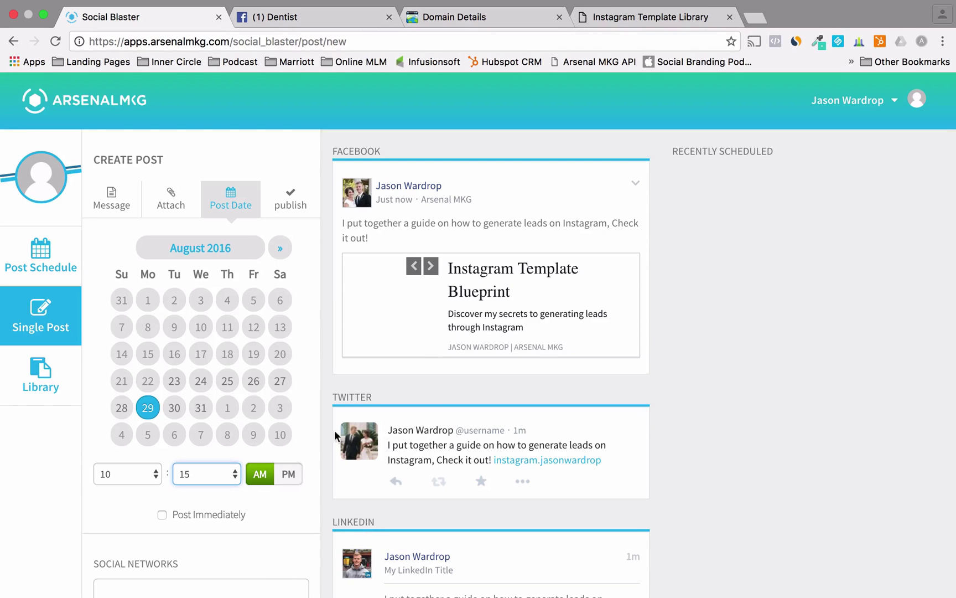
- Schedule the post on the selected social networks
scroll(93, 518, "down", 3)
scroll(93, 519, "down", 5)
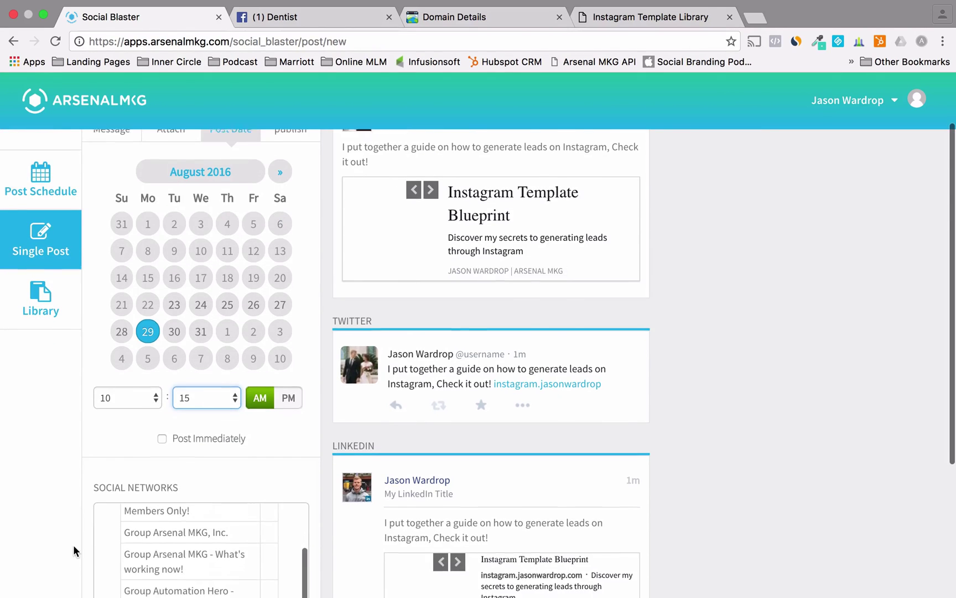
scroll(128, 455, "down", 4)
scroll(147, 437, "down", 5)
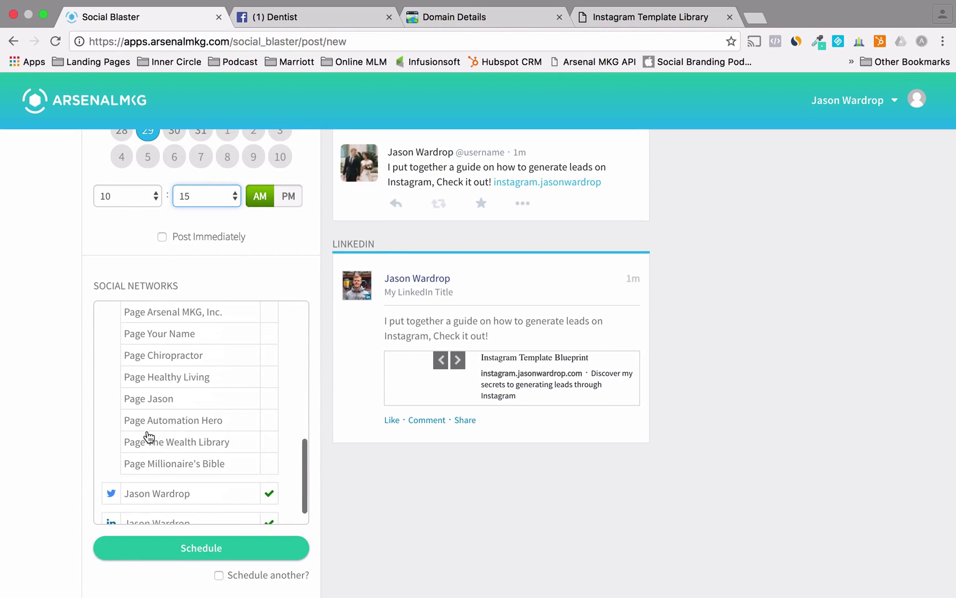
scroll(246, 393, "up", 2)
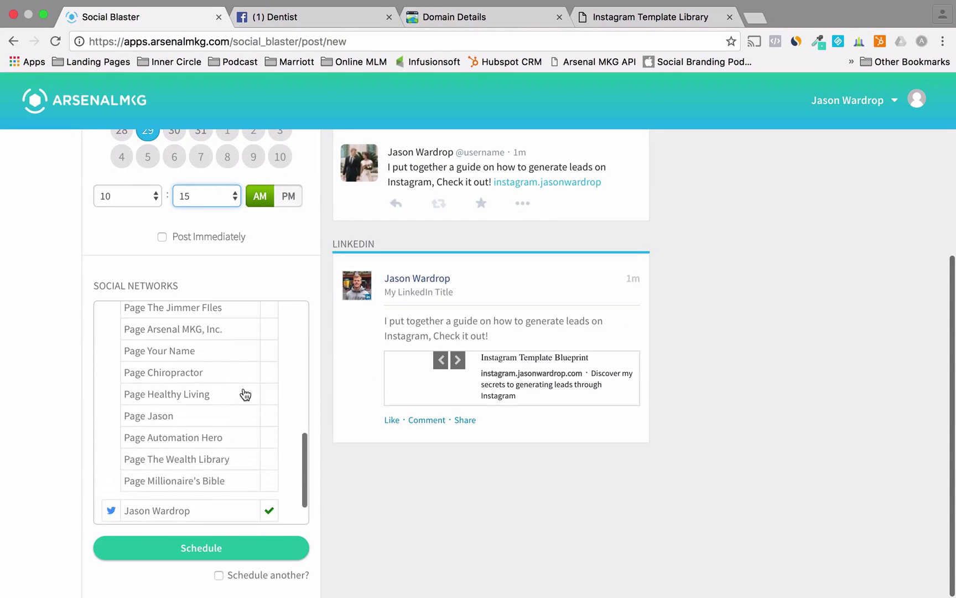
scroll(246, 393, "down", 3)
left_click(193, 551)
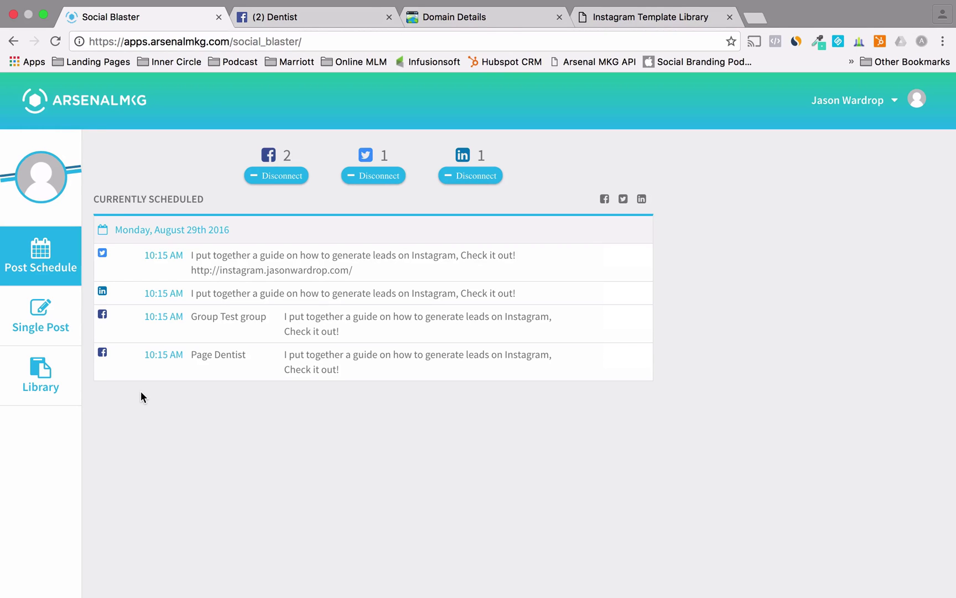
- Open a new blank Single Post form after glancing at the template Library
left_click(38, 327)
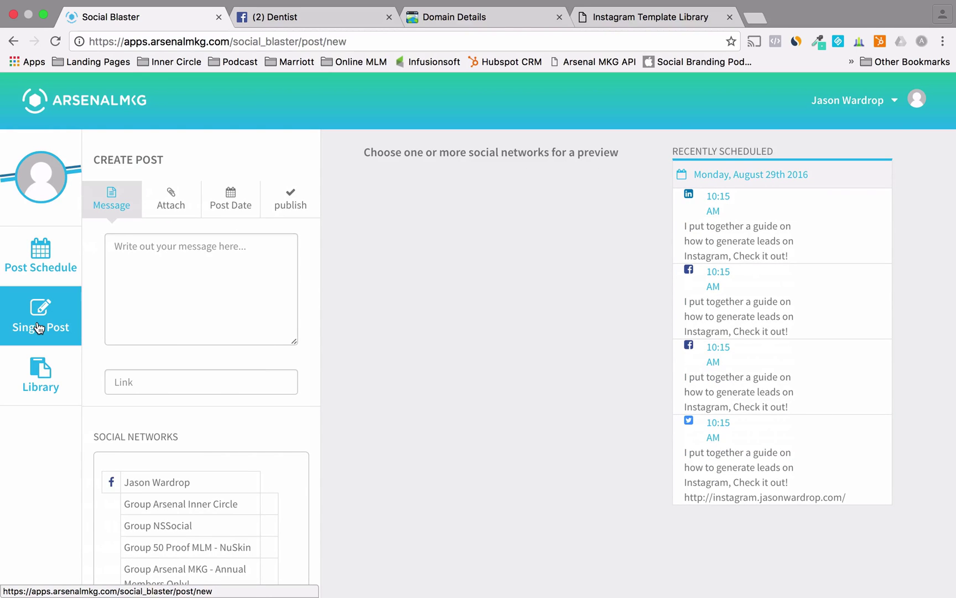
left_click(36, 386)
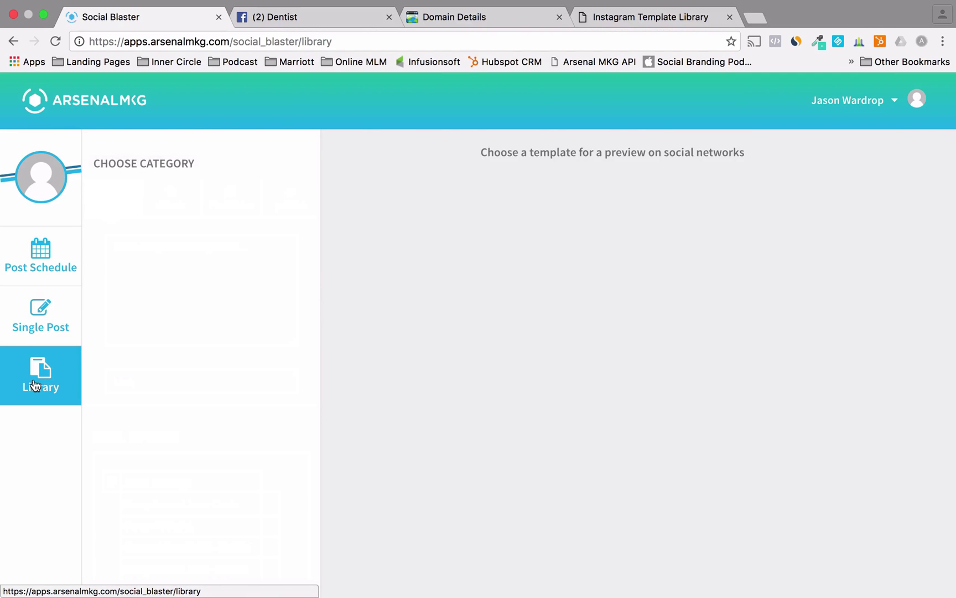
left_click(40, 311)
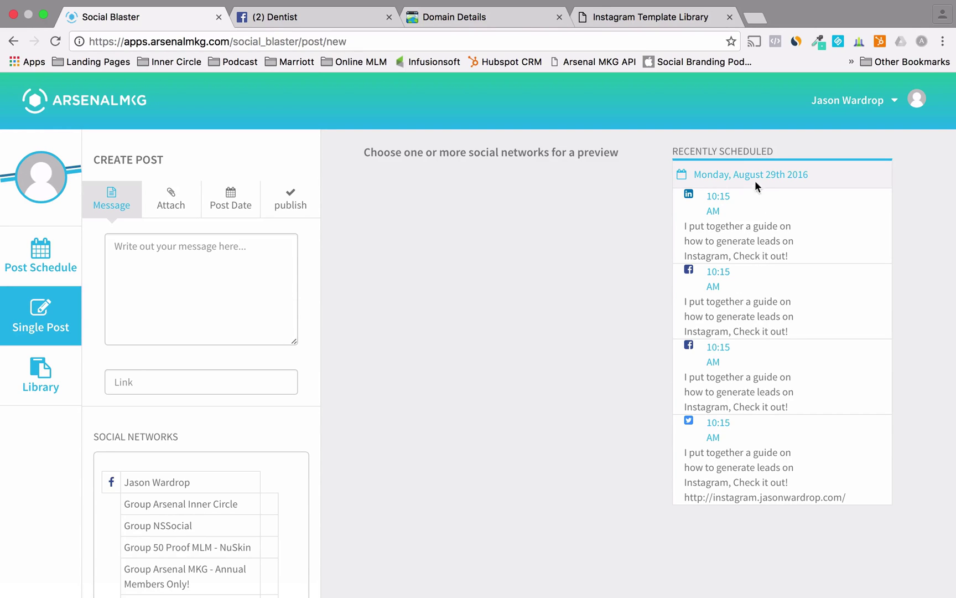
- Try an August 30, 02 PM post date, then return to the Lead Generation Websites dashboard
left_click(220, 203)
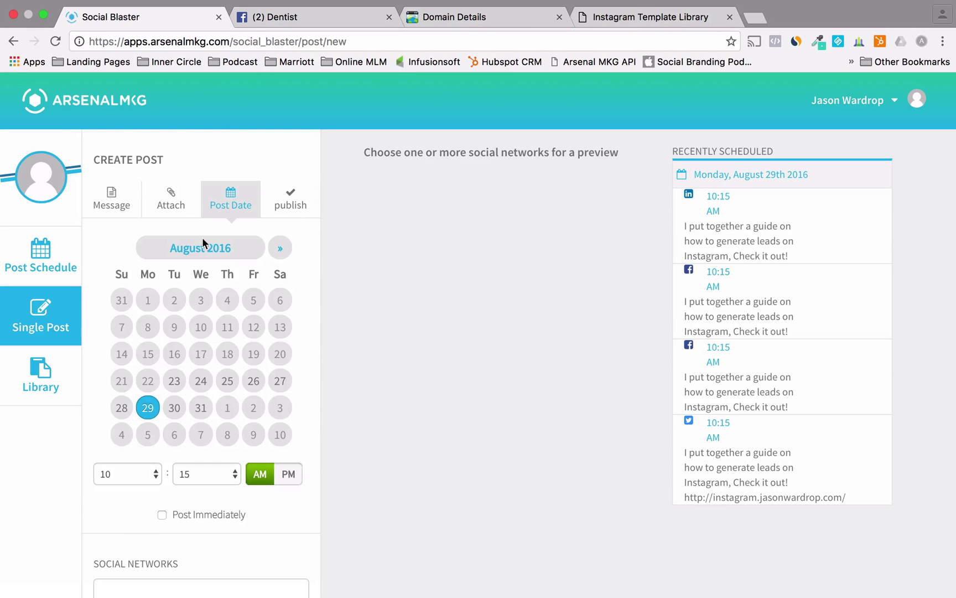
left_click(171, 408)
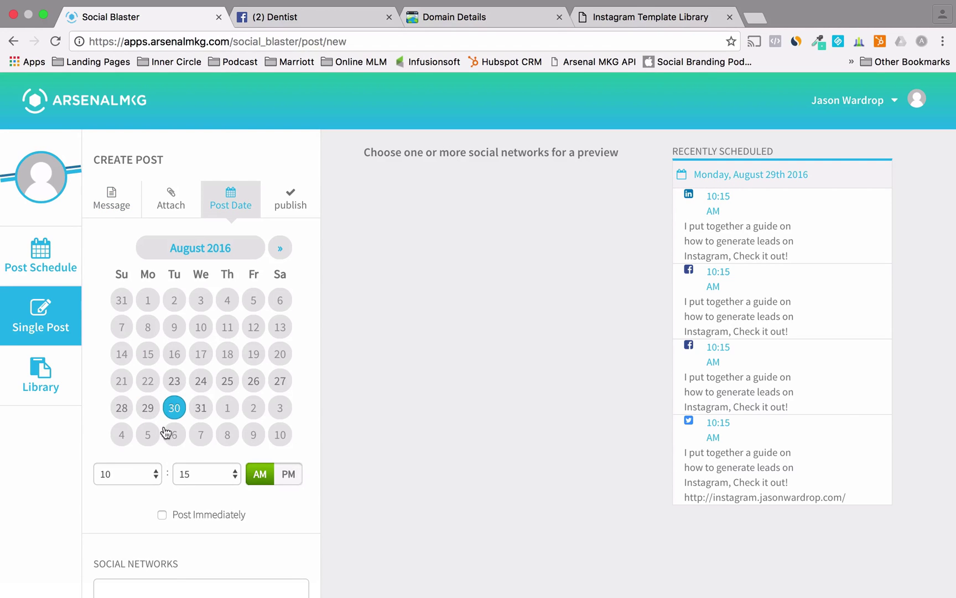
left_click(151, 474)
left_click(120, 359)
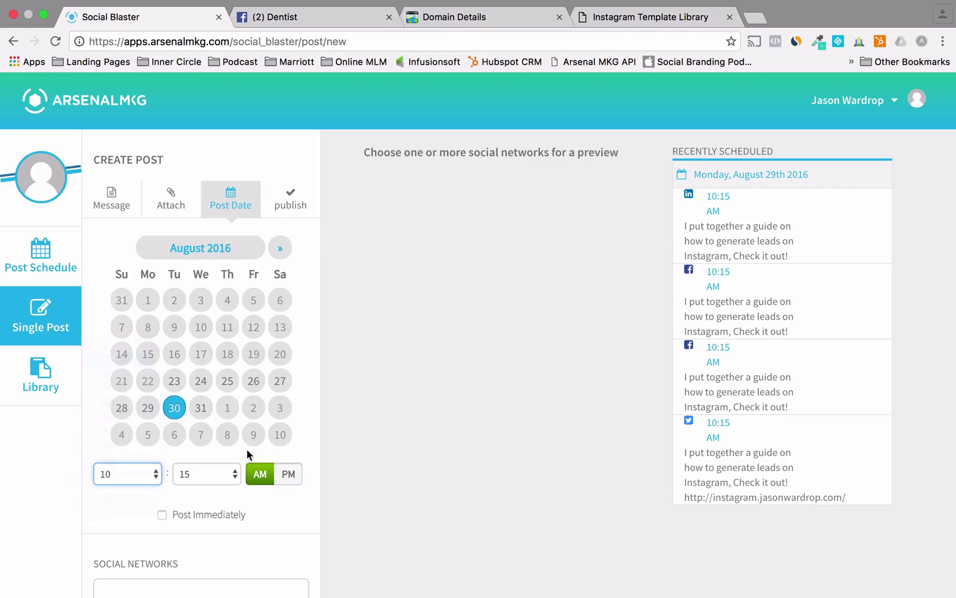
left_click(288, 476)
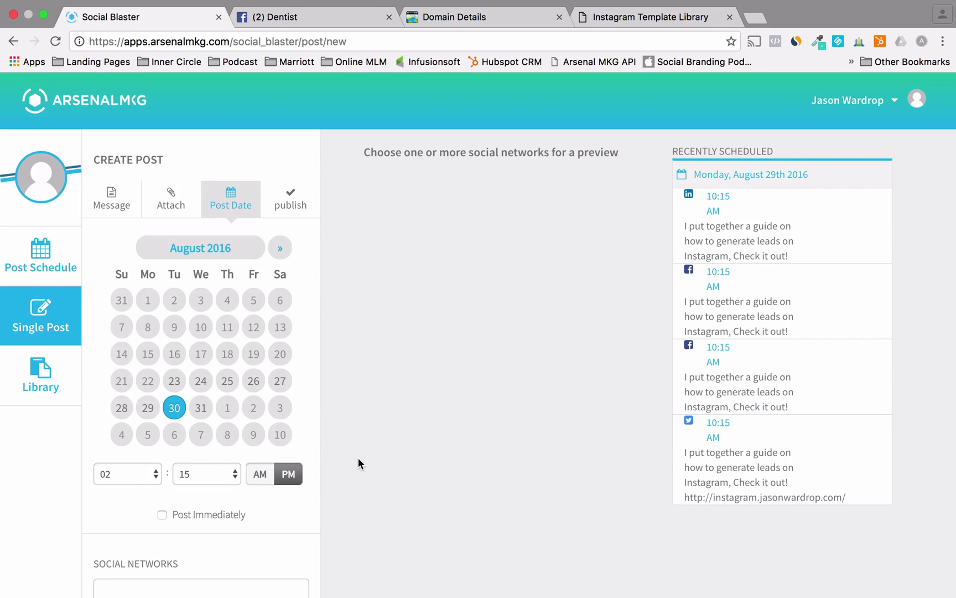
left_click(101, 105)
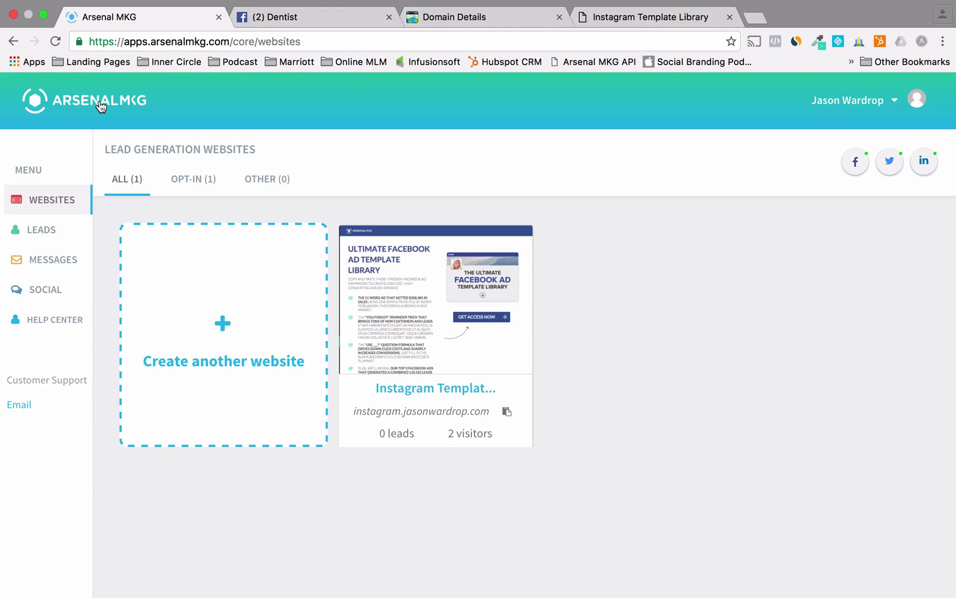
- Visit the Leads page and its add-lead form, then restore the browser to a smaller window
left_click(34, 231)
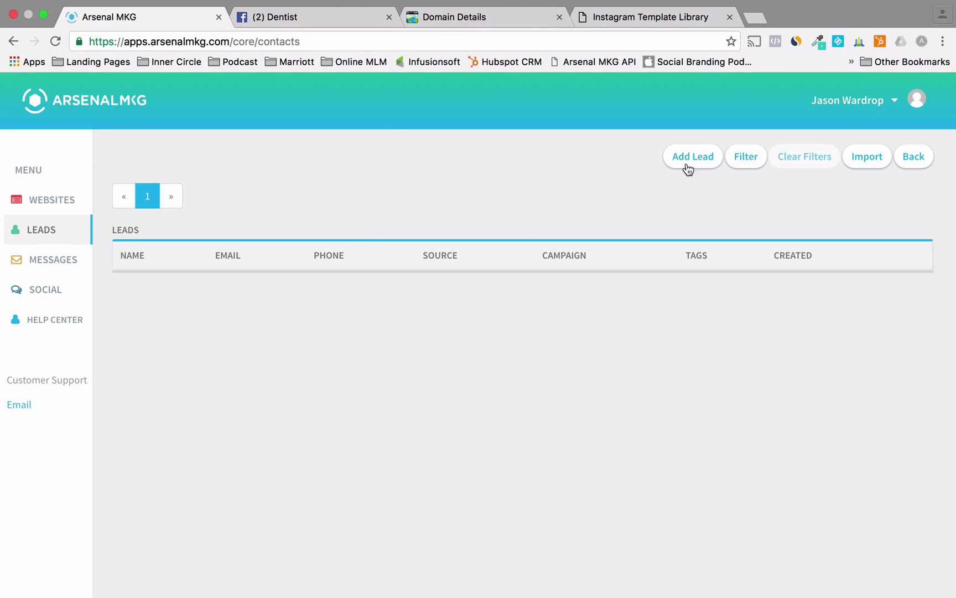
left_click(693, 158)
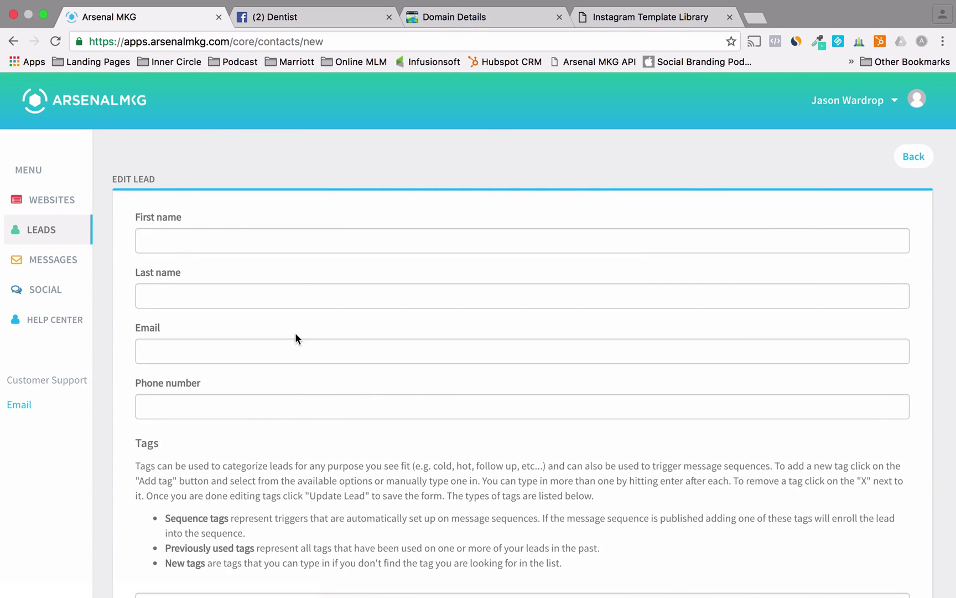
left_click(47, 233)
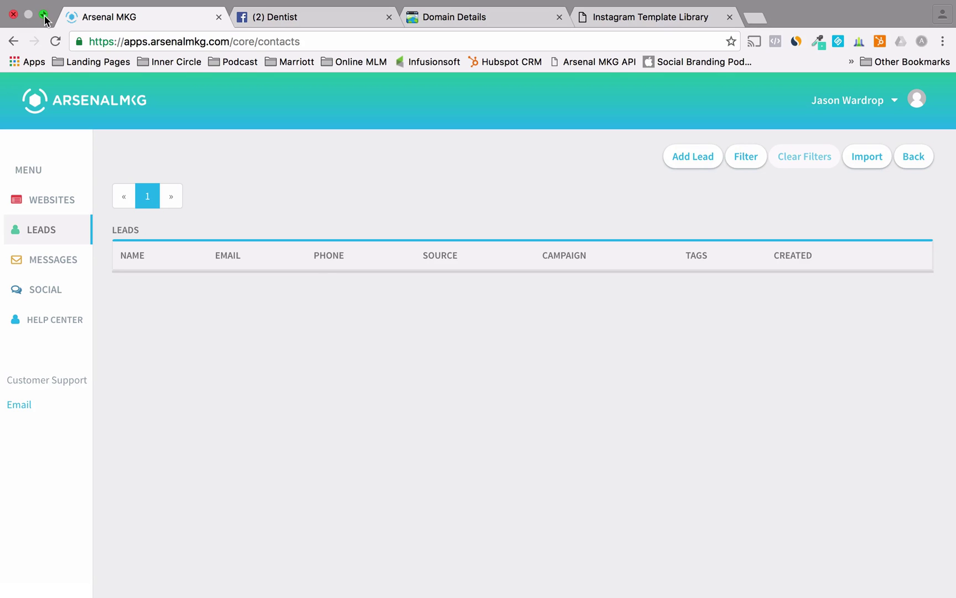
left_click(44, 15)
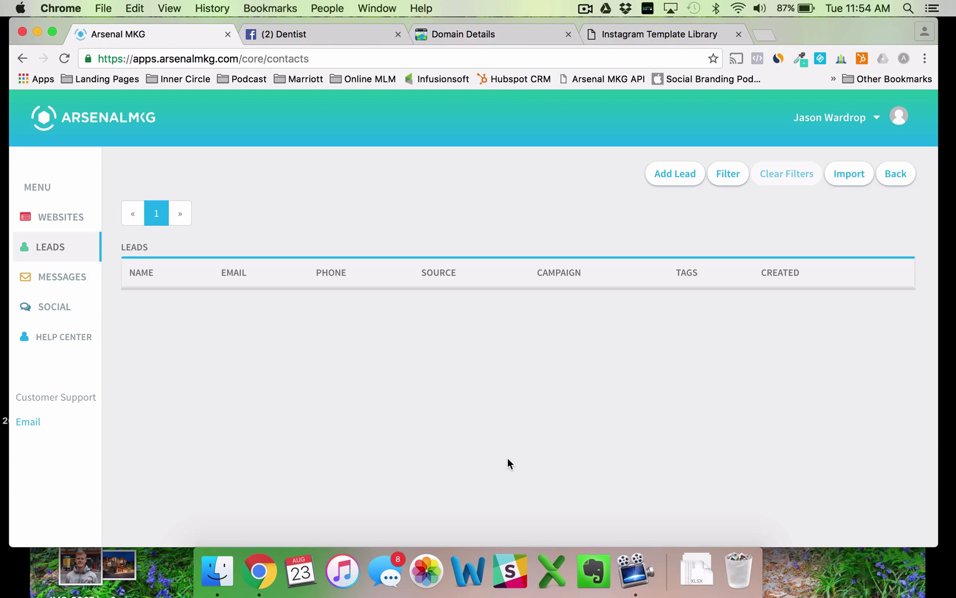
- Create a blank Excel workbook from the Workbook Gallery, then return to Chrome's Leads page
left_click(553, 571)
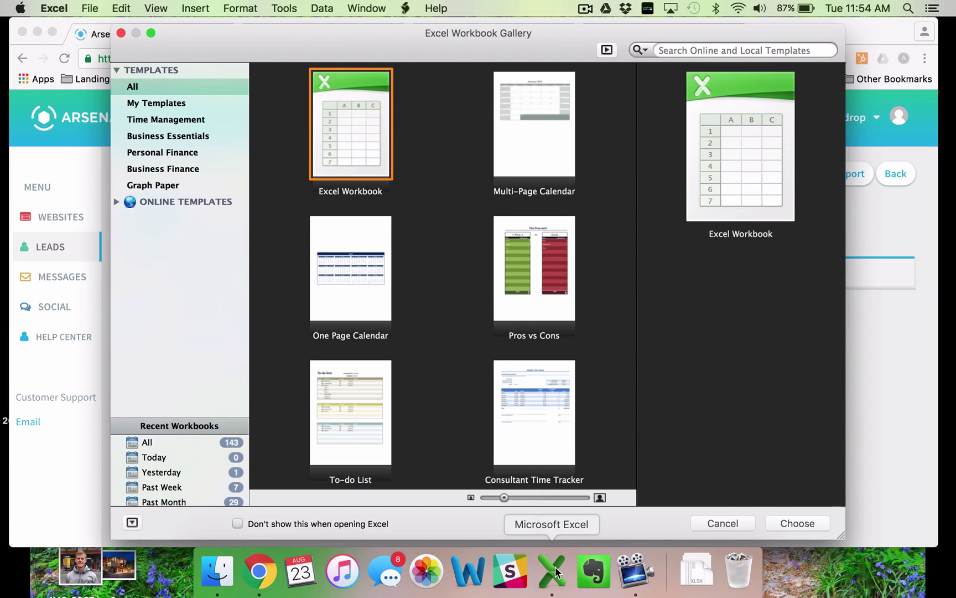
left_click(796, 523)
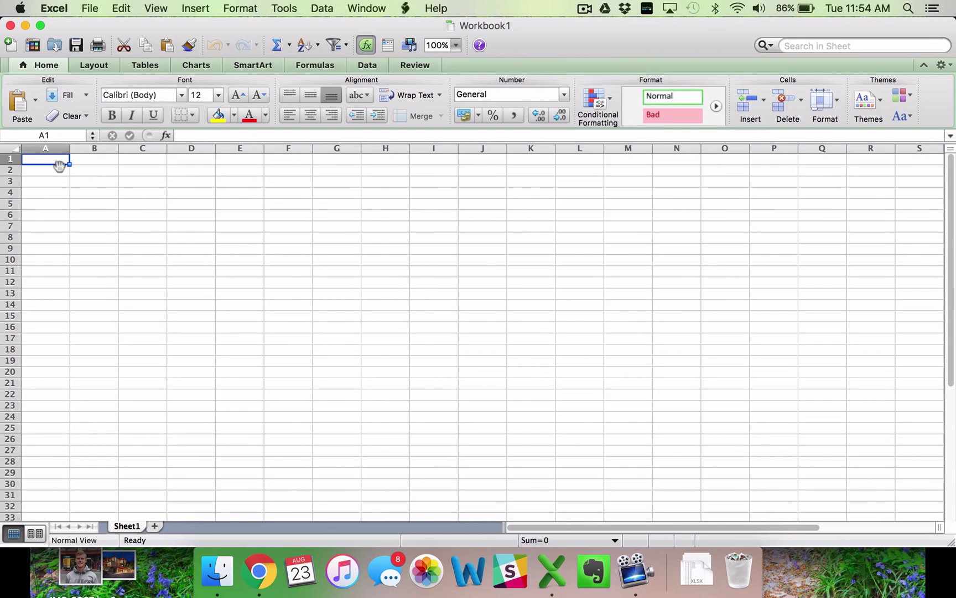
left_click(276, 589)
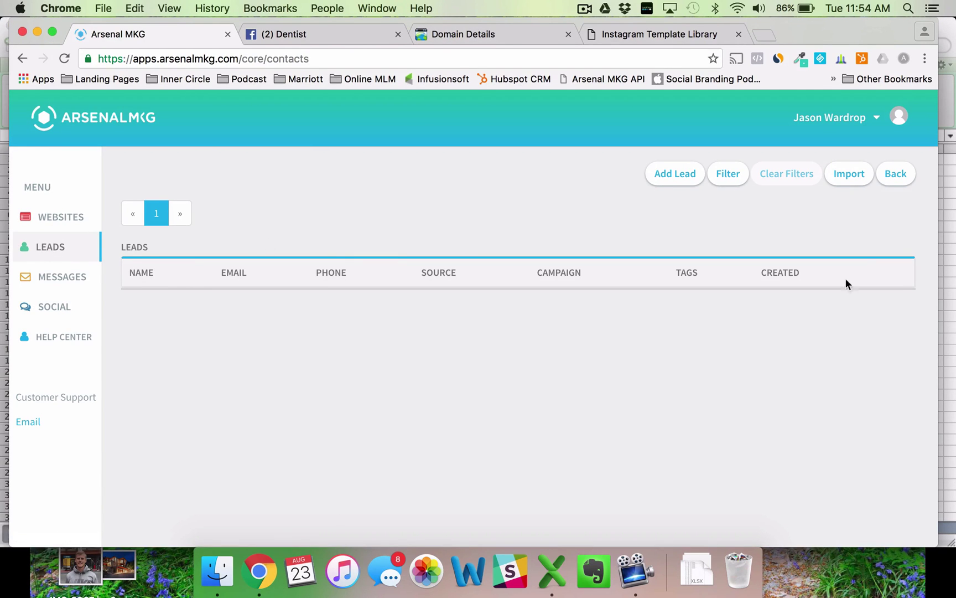
- Open the Import Leads form, then bring the blank Excel workbook to the front
left_click(845, 174)
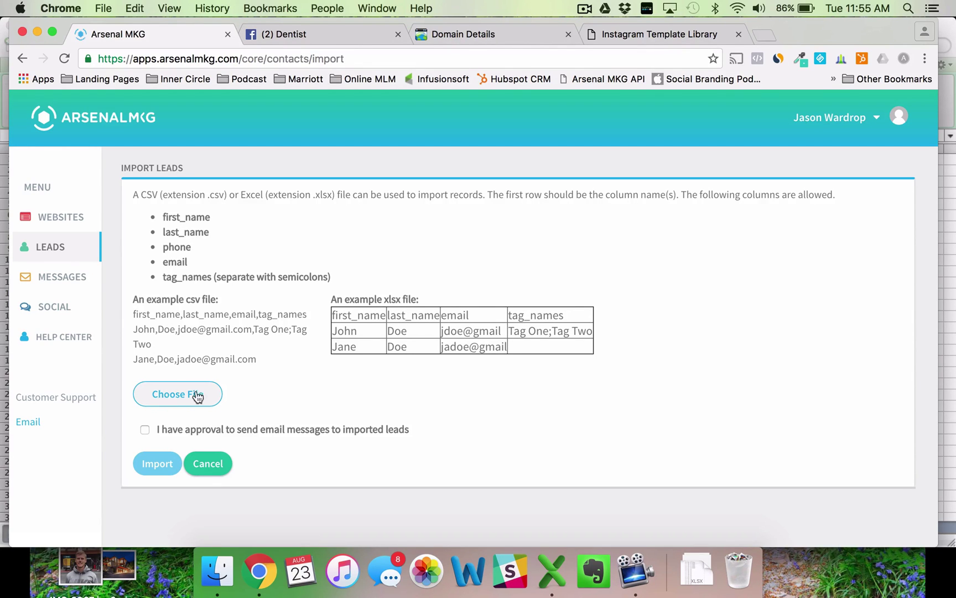
left_click(555, 569)
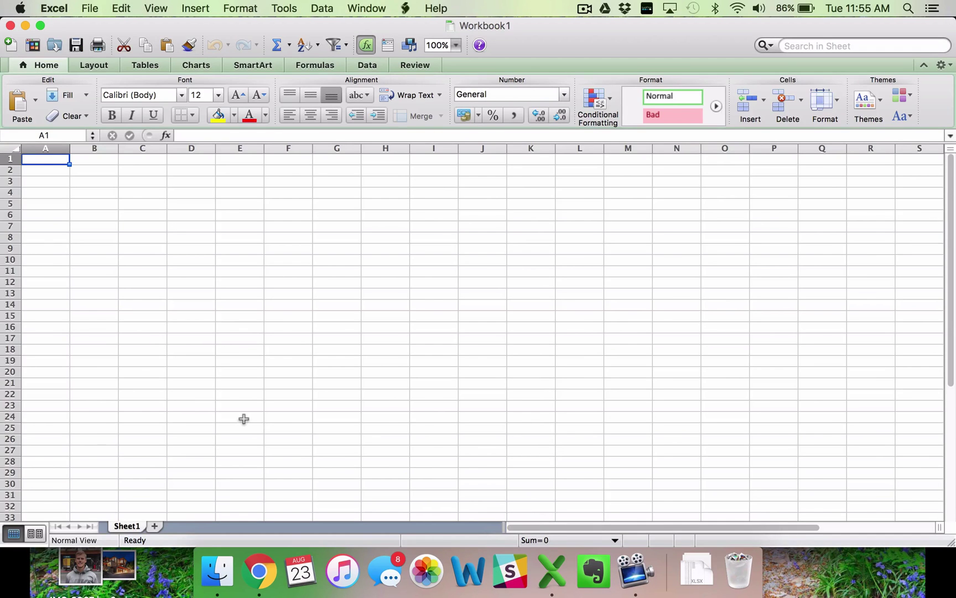
- Enter headers first_name, last_name, phone, email and tag_names in A1–E1, checking the allowed column names
type("first")
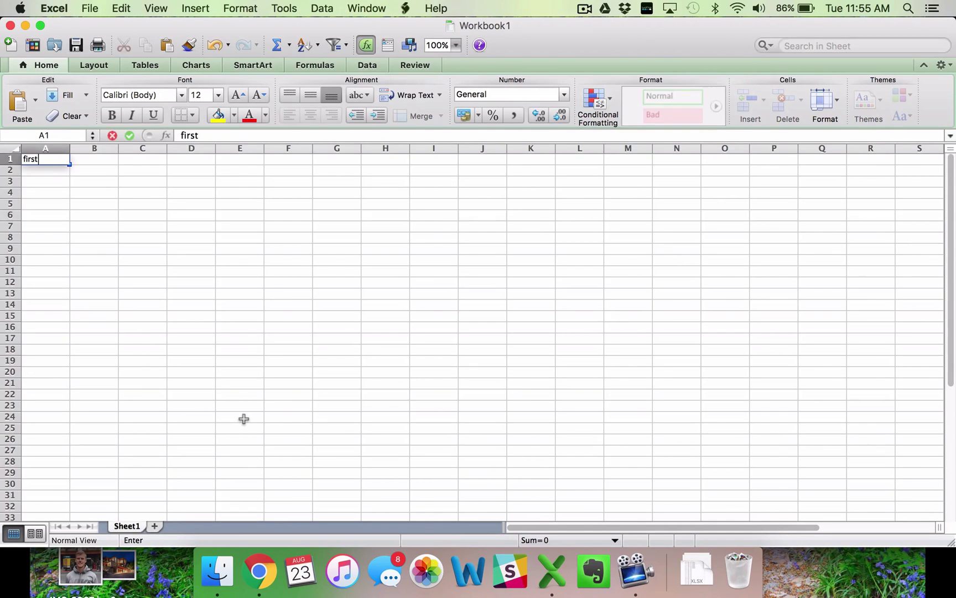
type("_name")
key("Tab")
type("last_name")
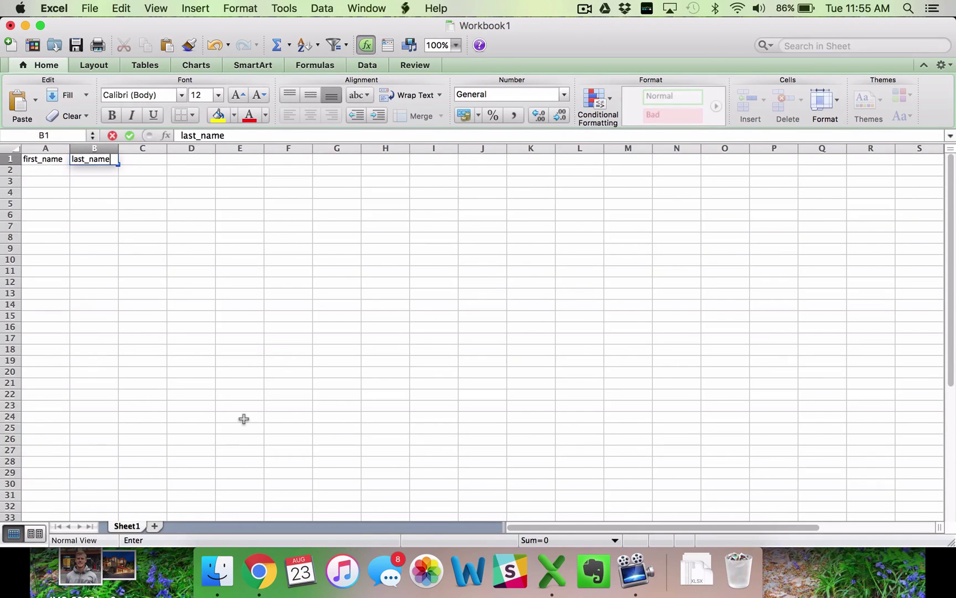
key("Tab")
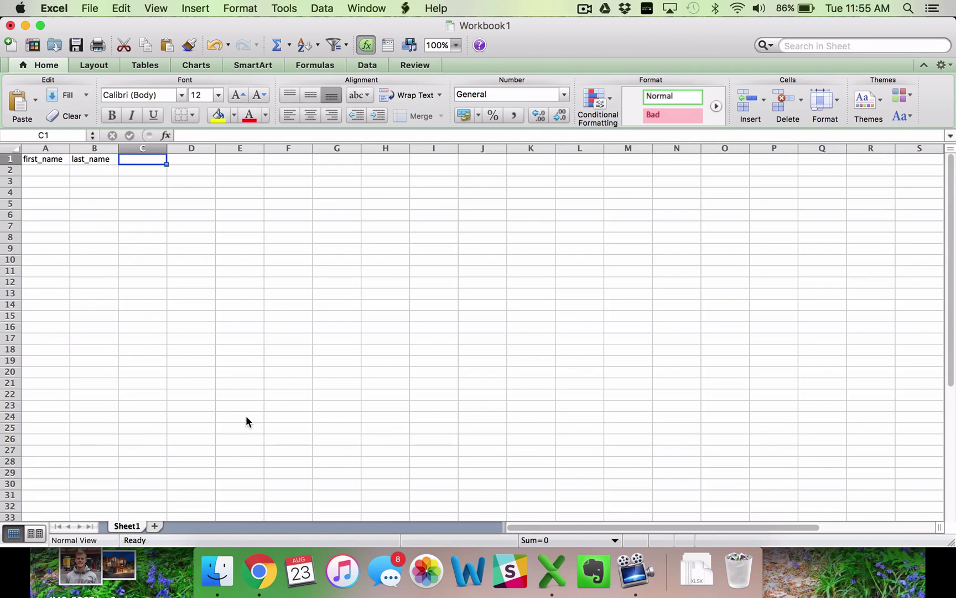
type("phone")
key("Tab")
type("email")
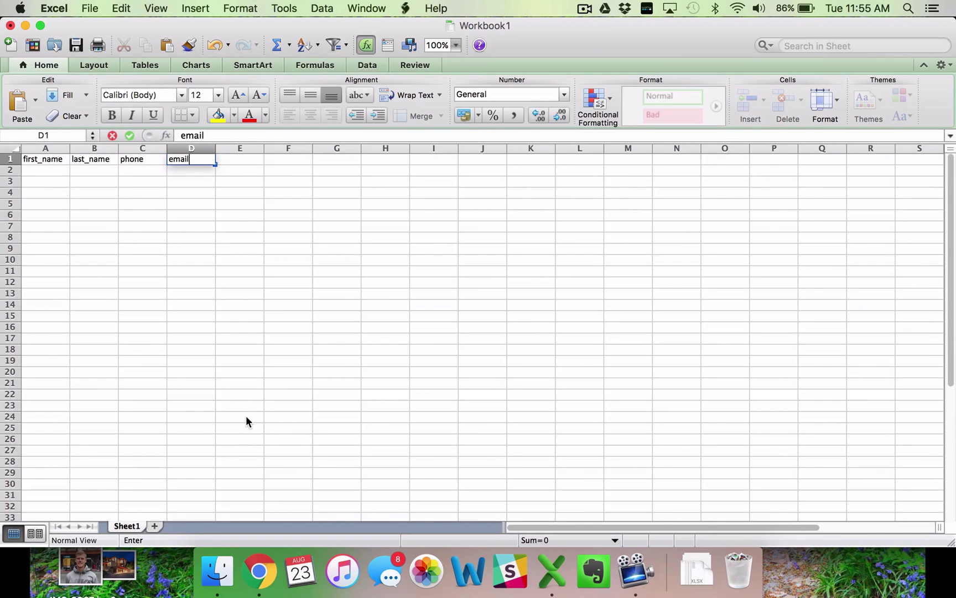
key("Tab")
type("tag")
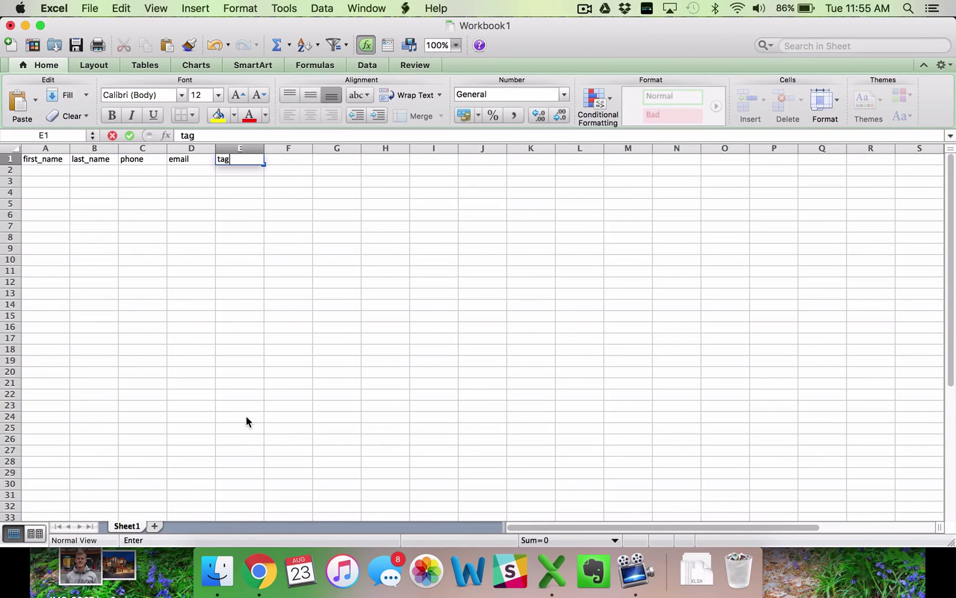
left_click(259, 575)
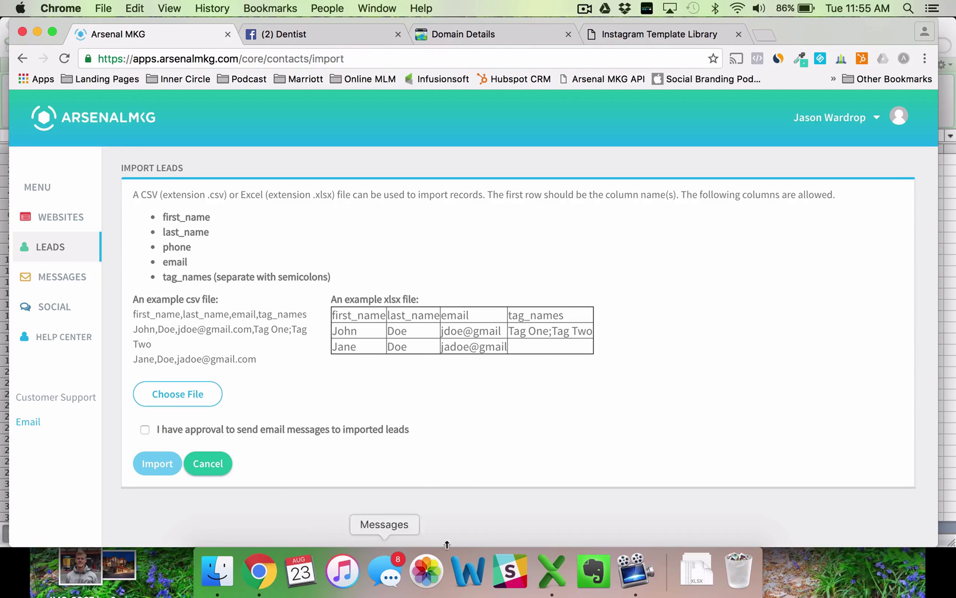
left_click(566, 579)
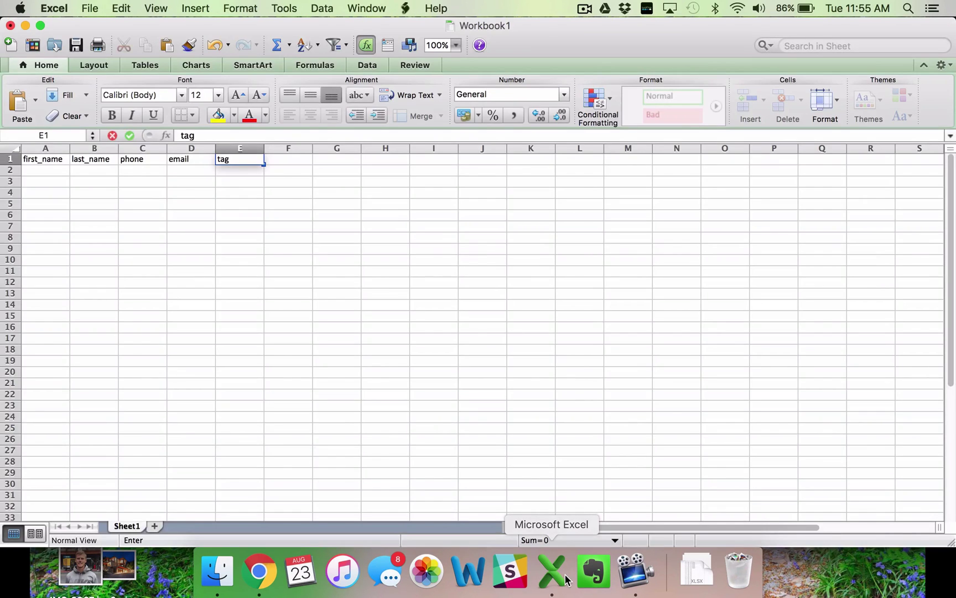
type("_names")
key("Return")
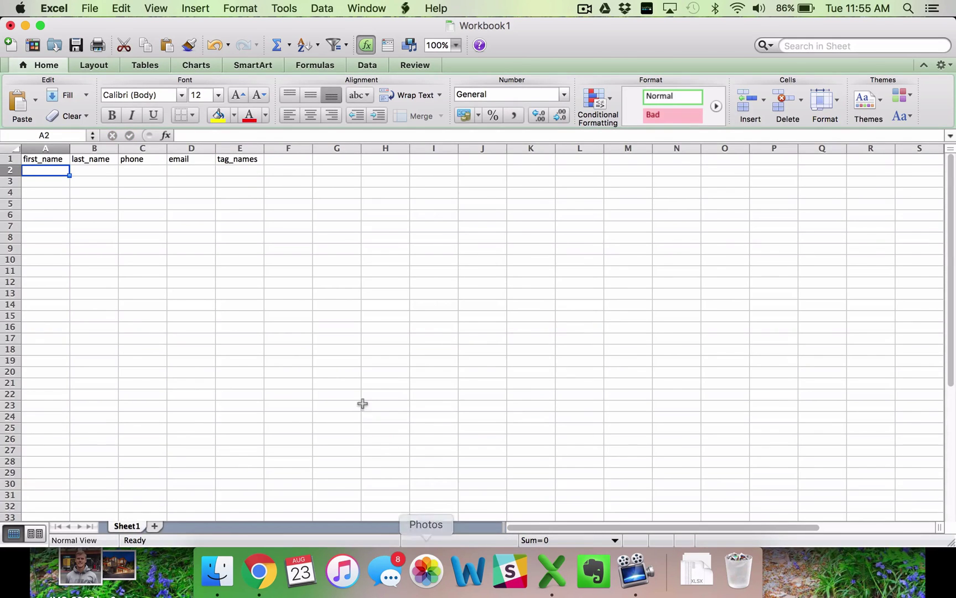
- Enter the first lead's first name, last name, phone and email in row 2, autofitting column D
type("Jason Wa")
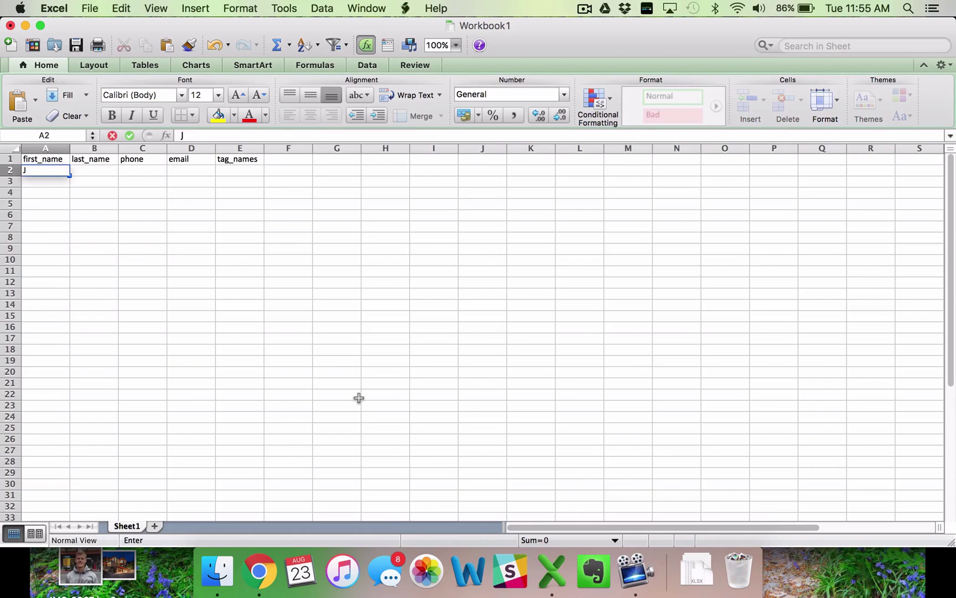
key("BackSpace")
key("BackSpace")
key("BackSpace")
key("Tab")
type("Wardrop")
key("Tab")
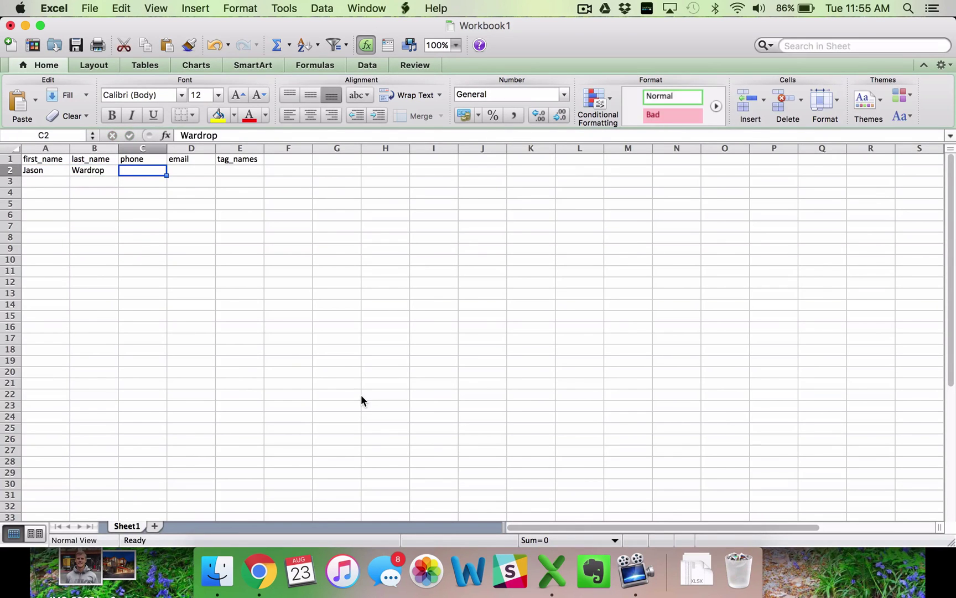
type("555-1234")
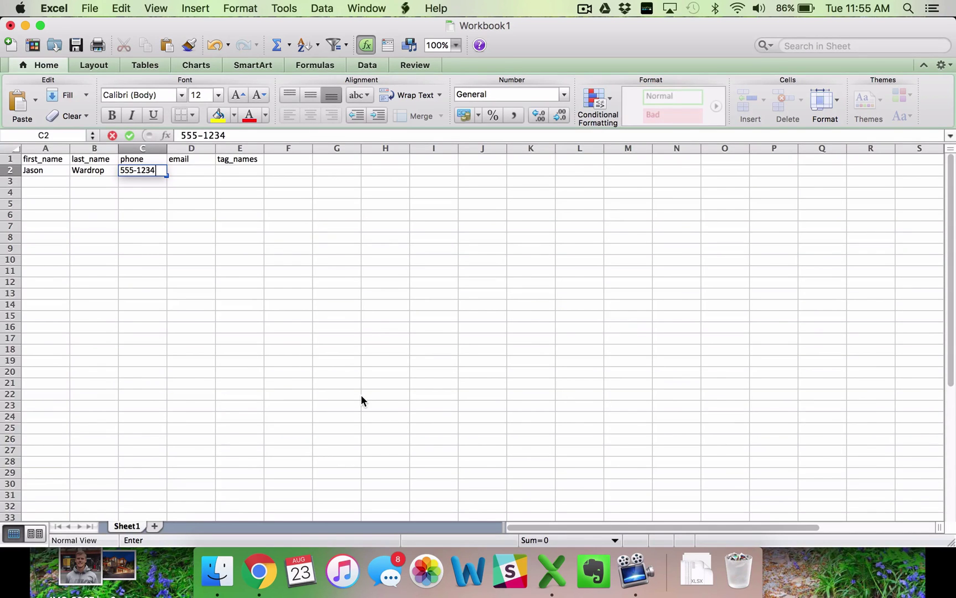
key("Tab")
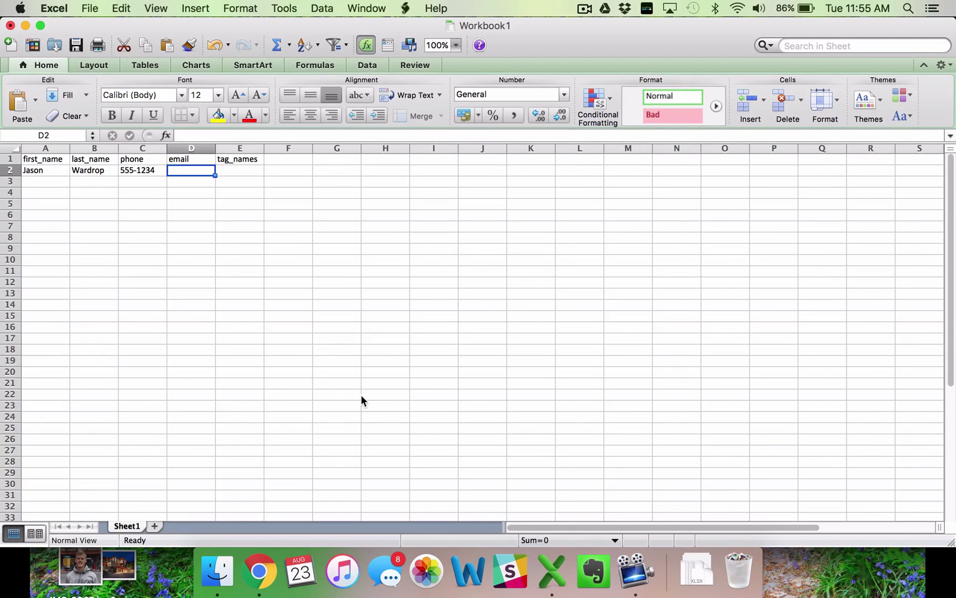
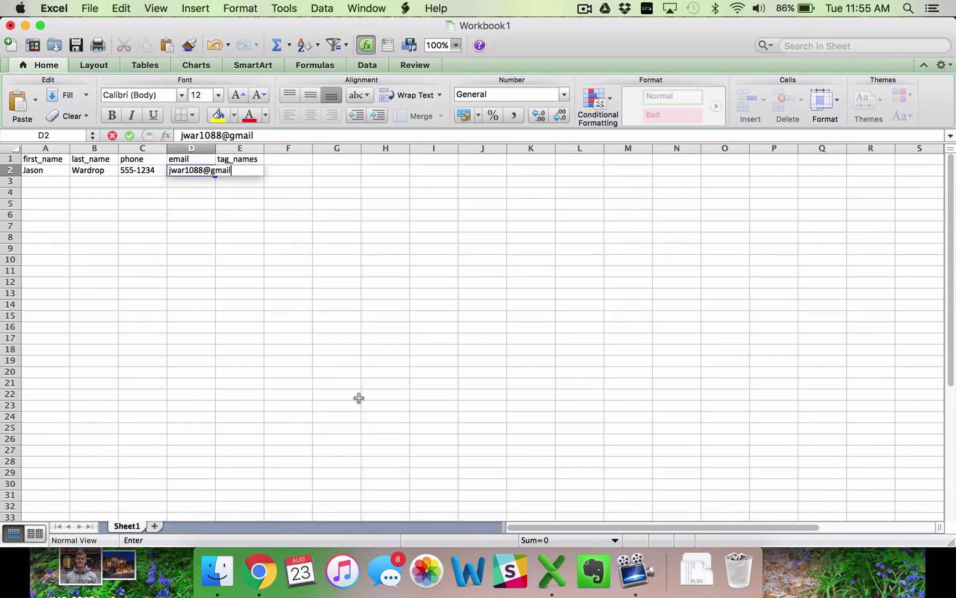
left_click(377, 422)
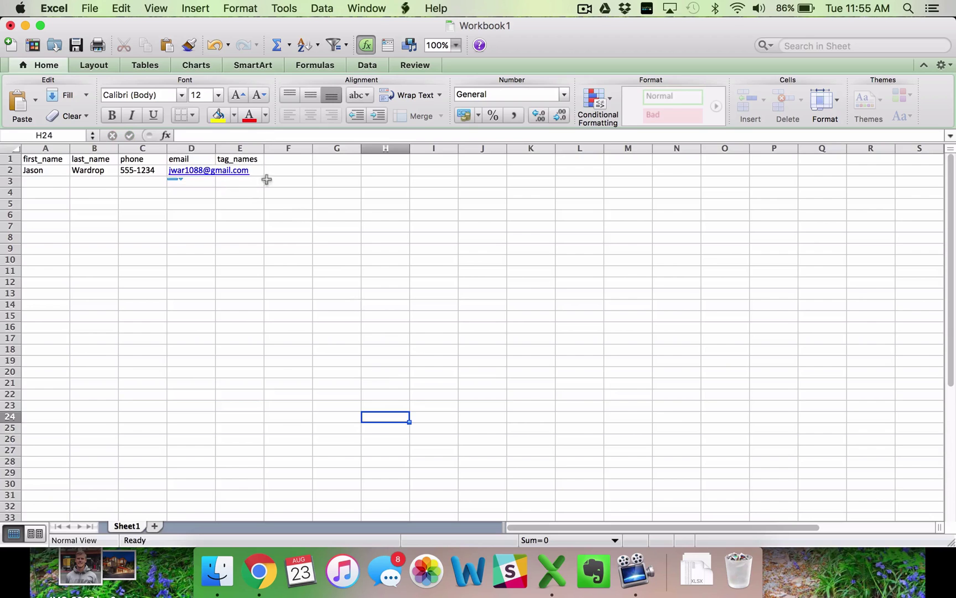
double_click(215, 148)
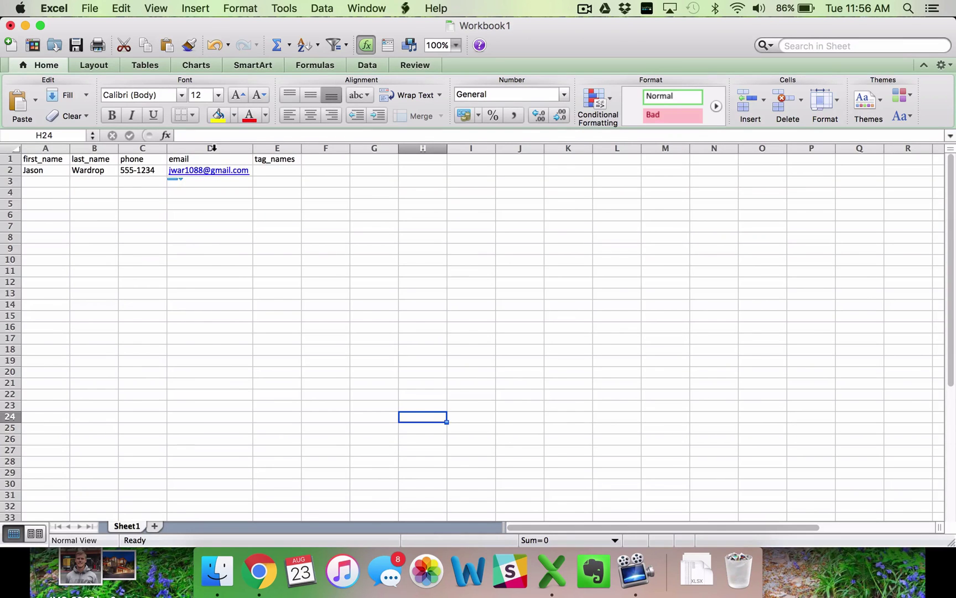
- Fill cell E2 with the tags 'linkedin; energy', matching the import page's tag format
left_click(270, 176)
type("linkedin")
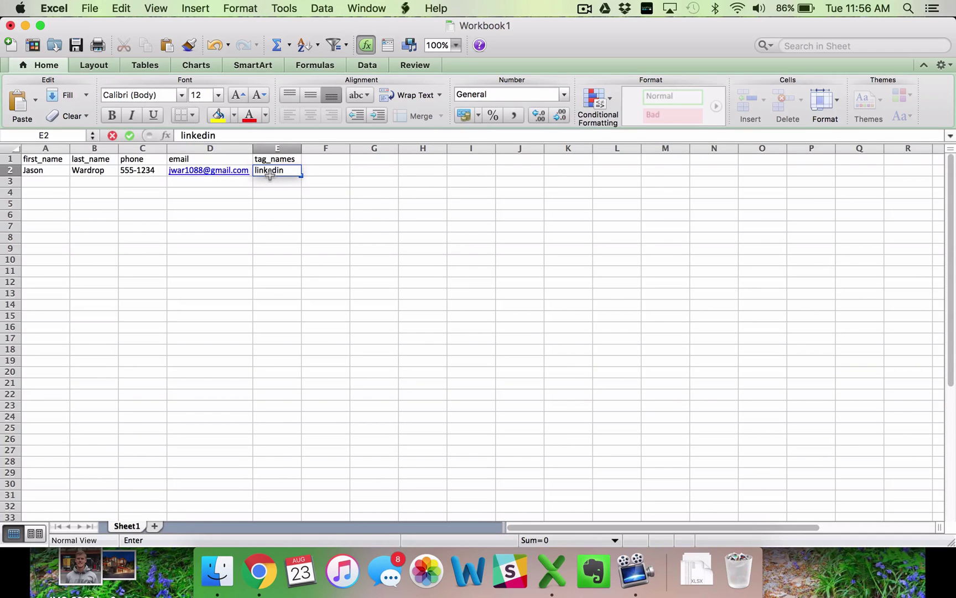
left_click(258, 570)
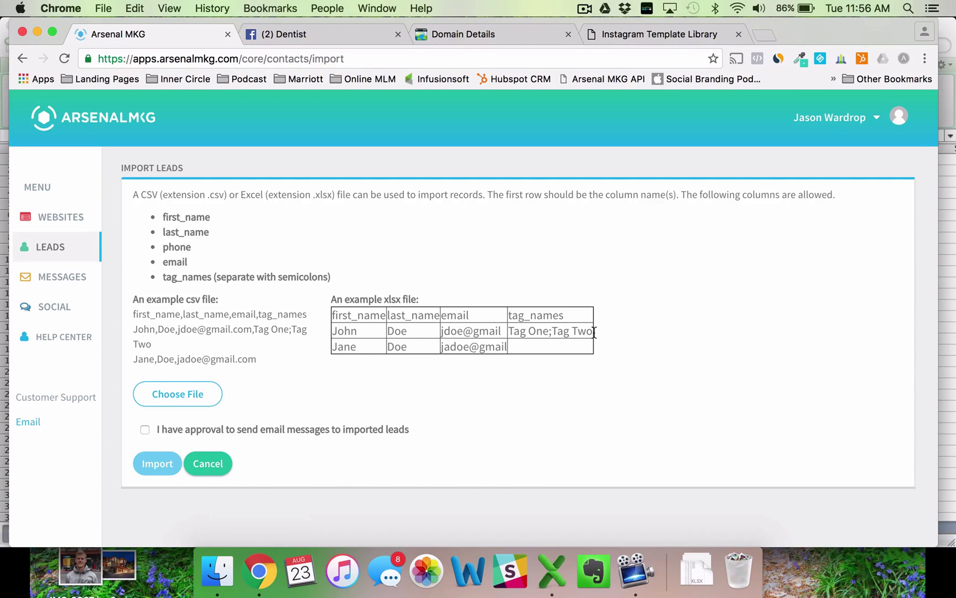
left_click(948, 410)
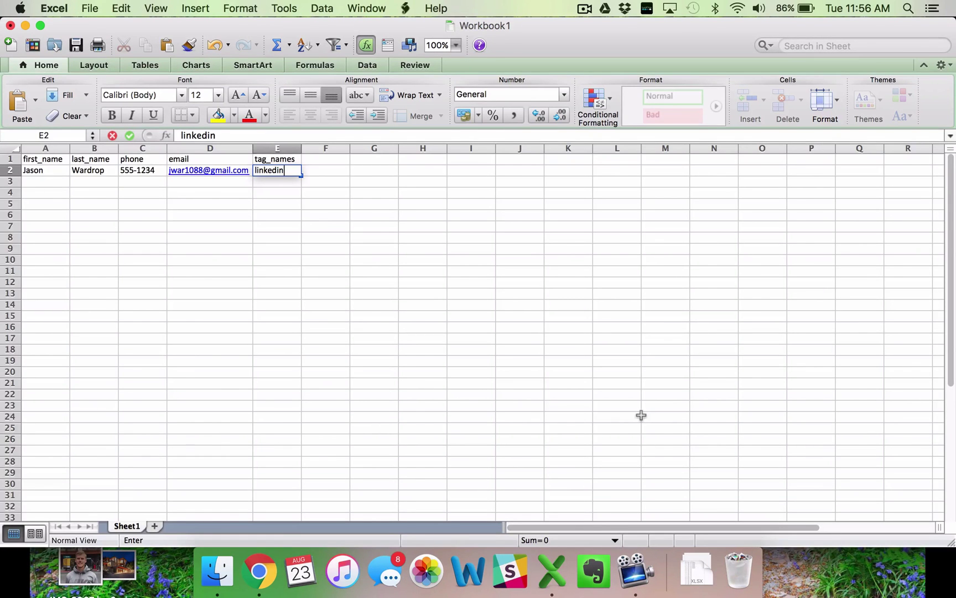
type("; energy")
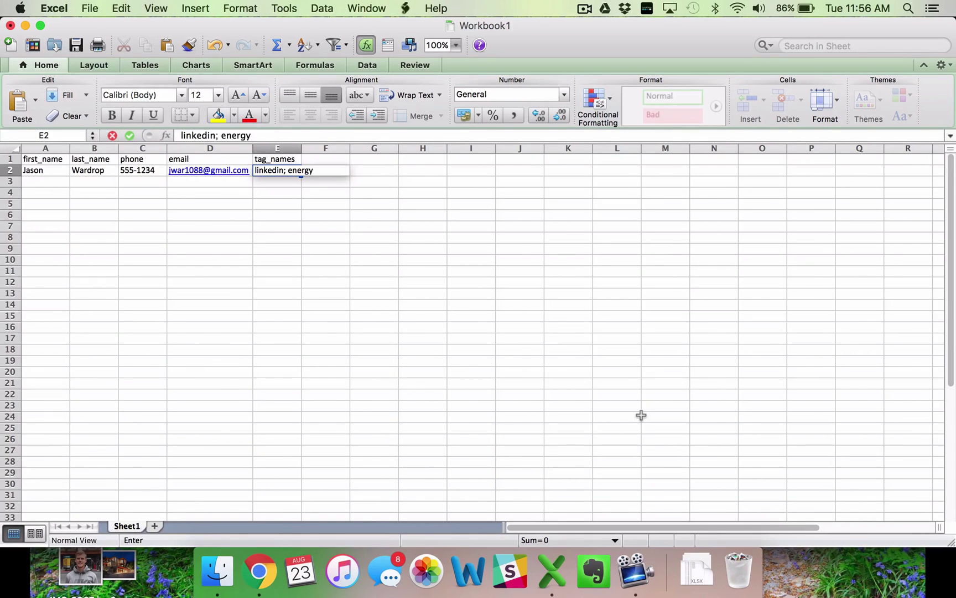
key("Return")
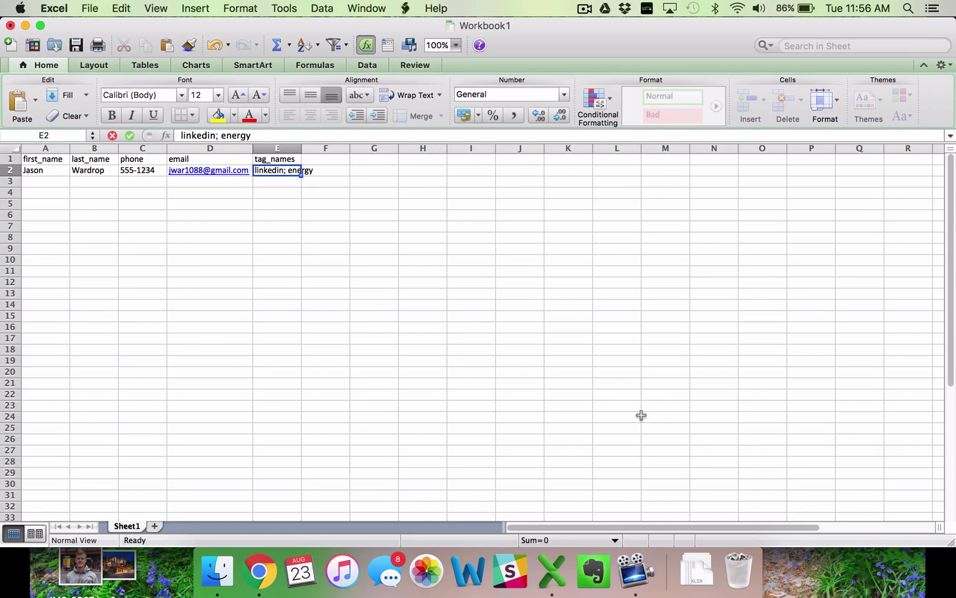
- Enter the second lead's first name, last name and phone number in row 3
left_click(39, 181)
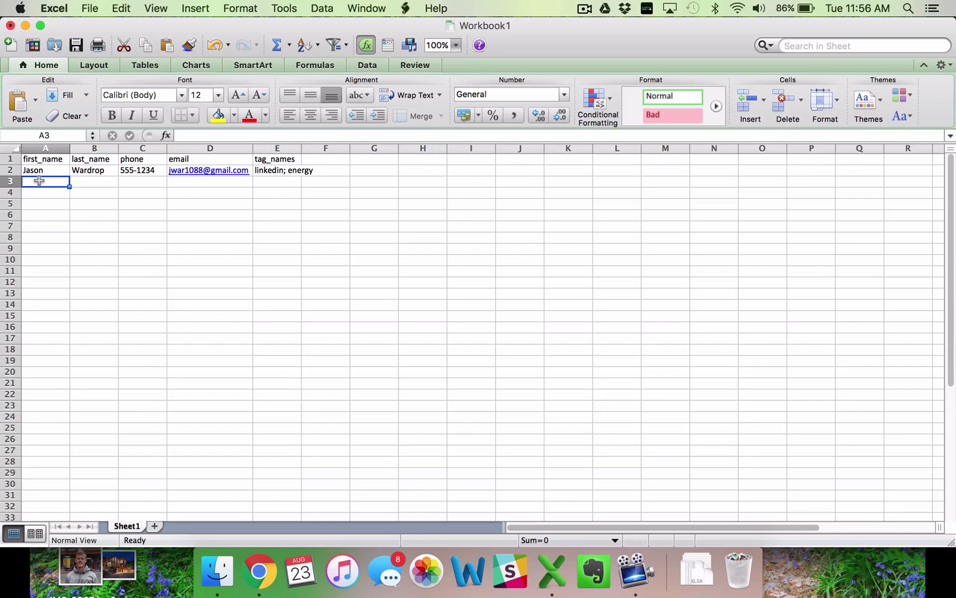
type("John")
key("Tab")
type("Doe")
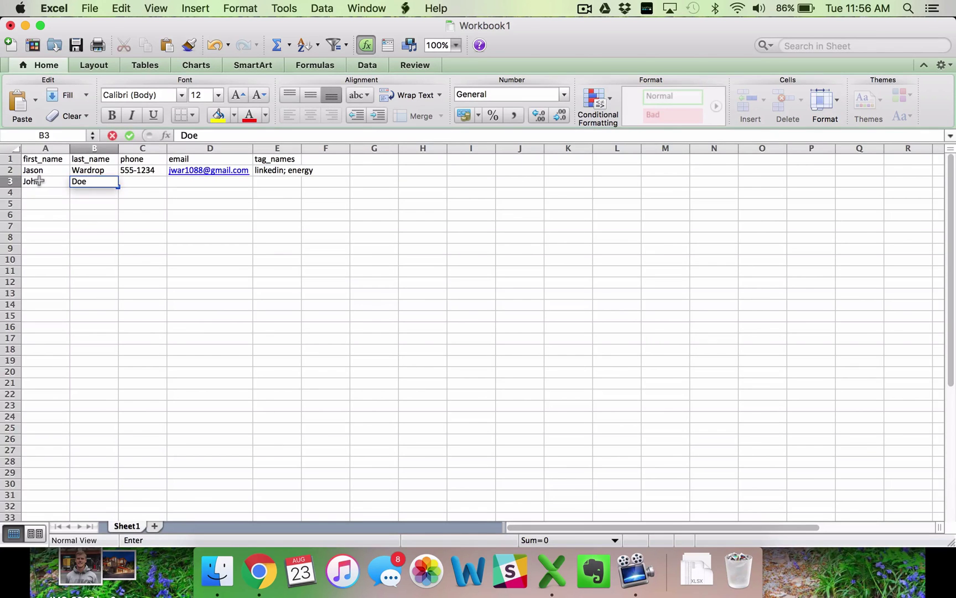
key("Tab")
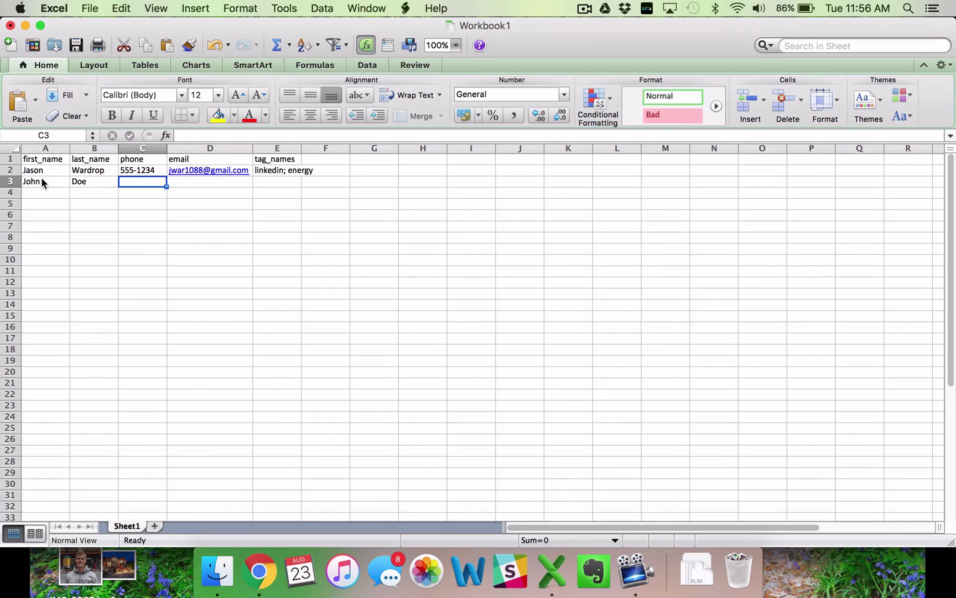
type("123-")
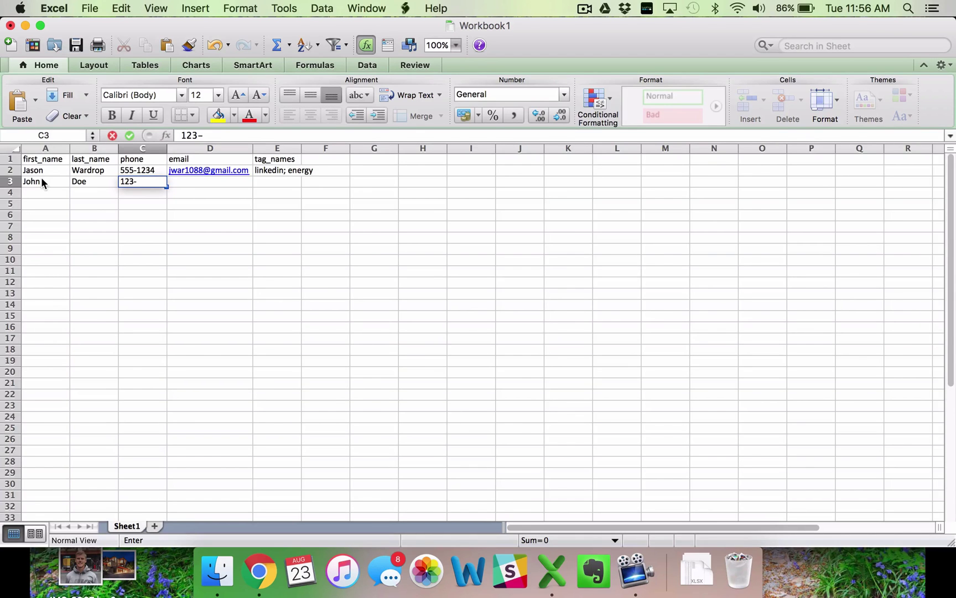
type("4567")
key("Tab")
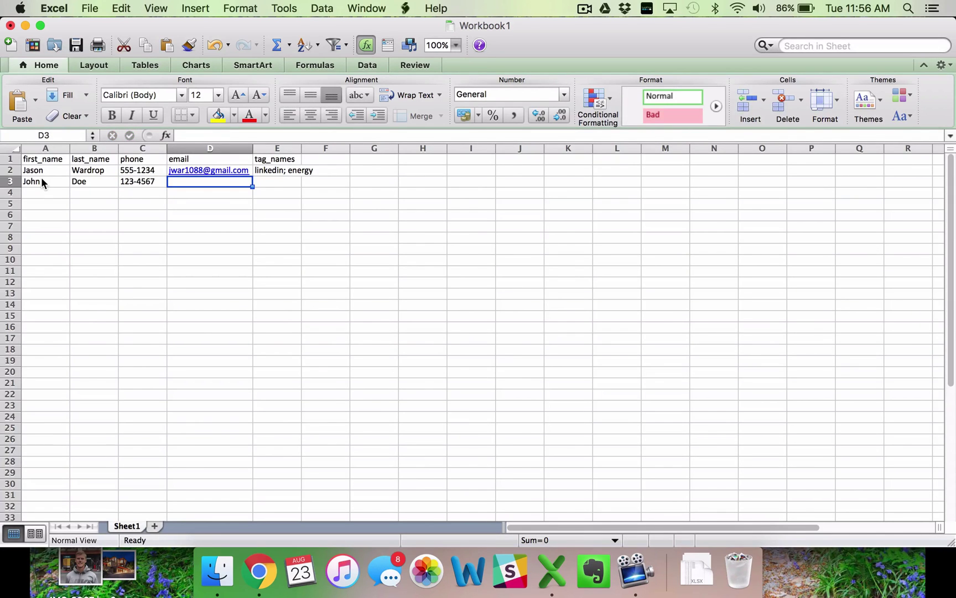
- Add the second lead's corrected email and tags 'facebook; open house', then widen the tag_names column
type("johndoe@")
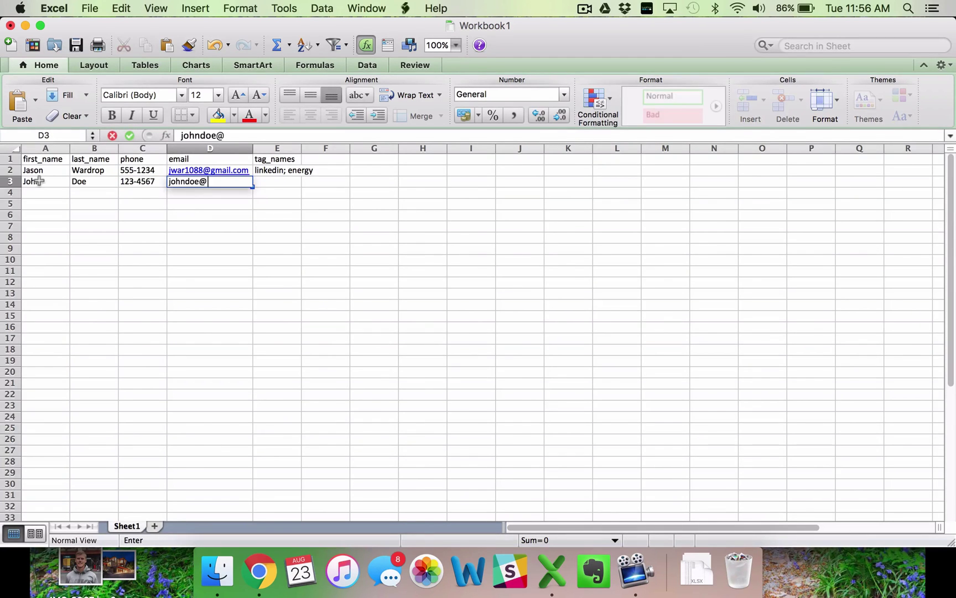
type("gmail.com")
key("Tab")
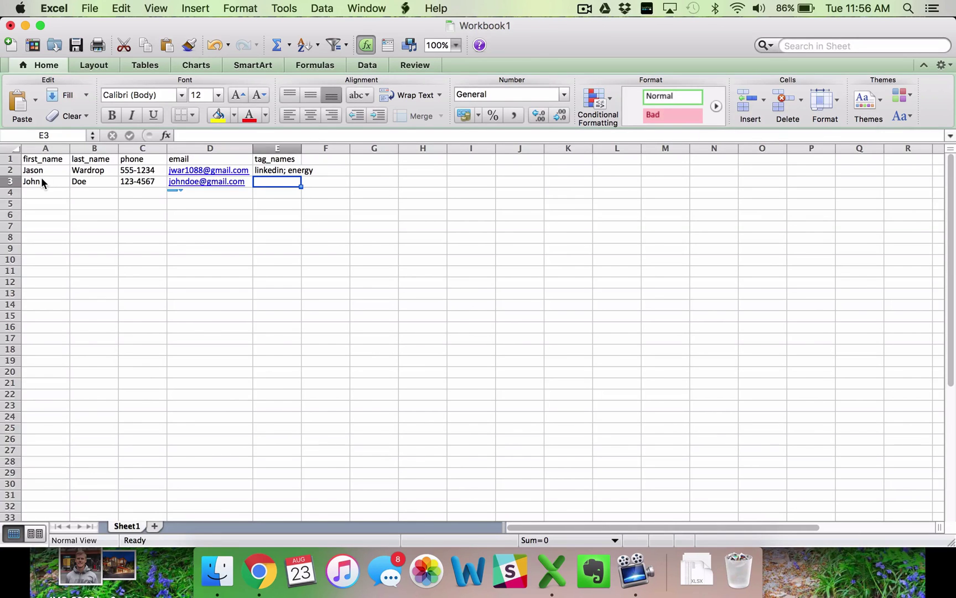
type("facebook")
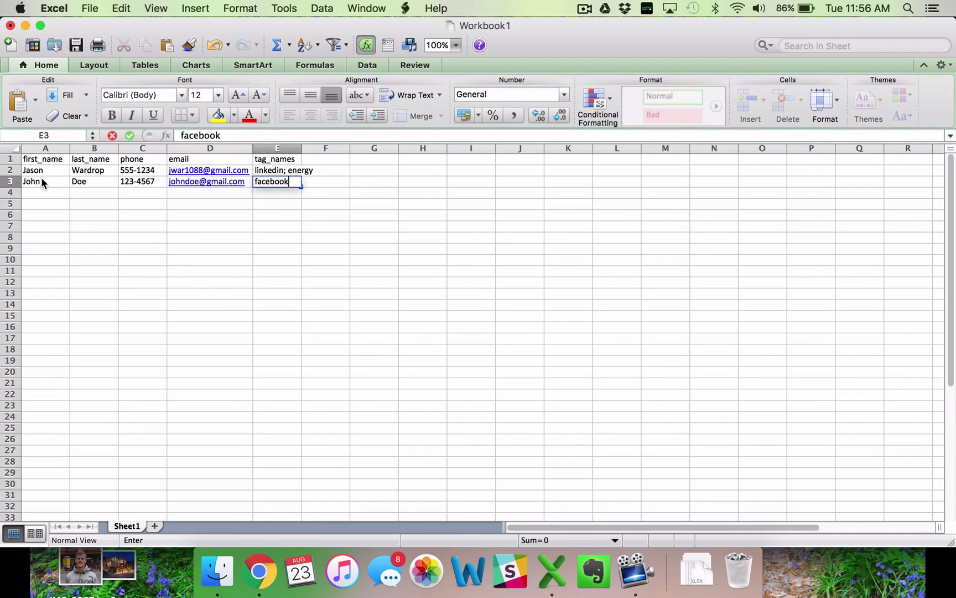
type(";")
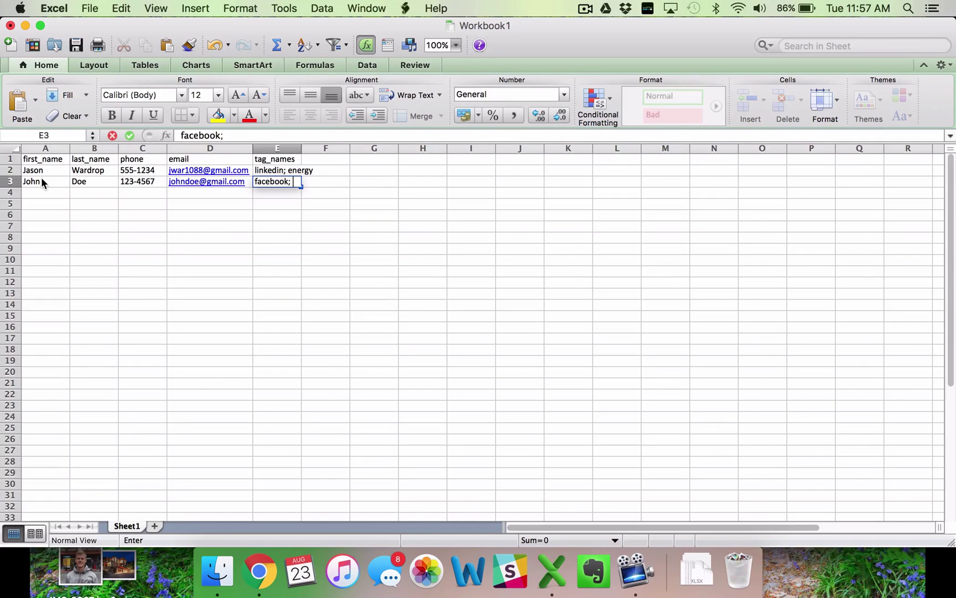
type(" open house")
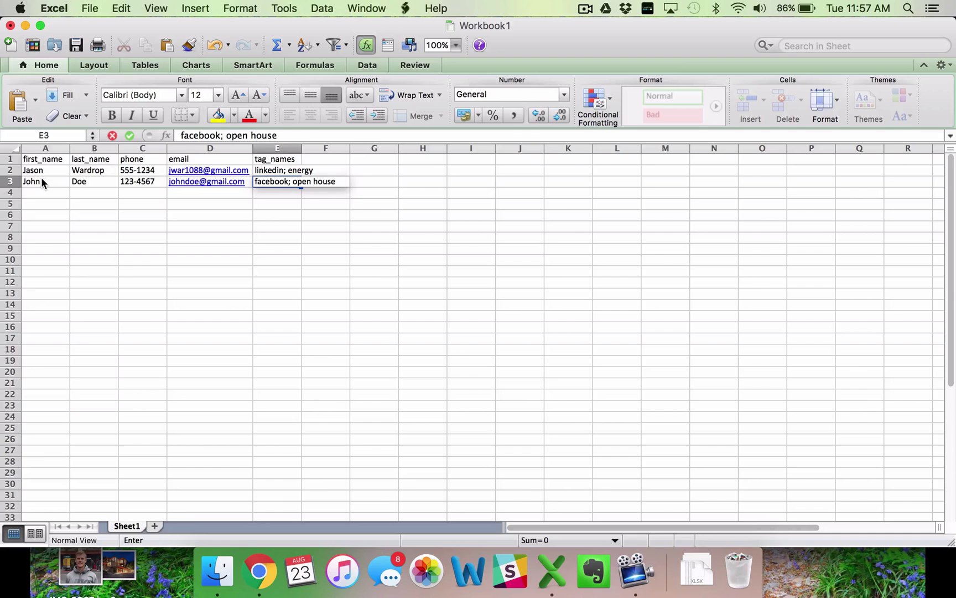
key("Return")
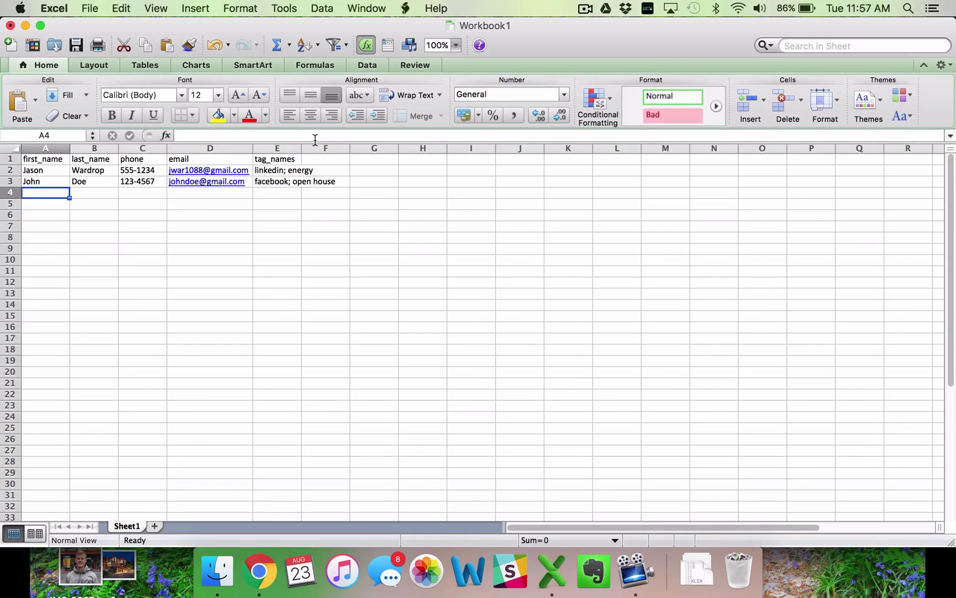
left_click_drag(300, 149, 339, 149)
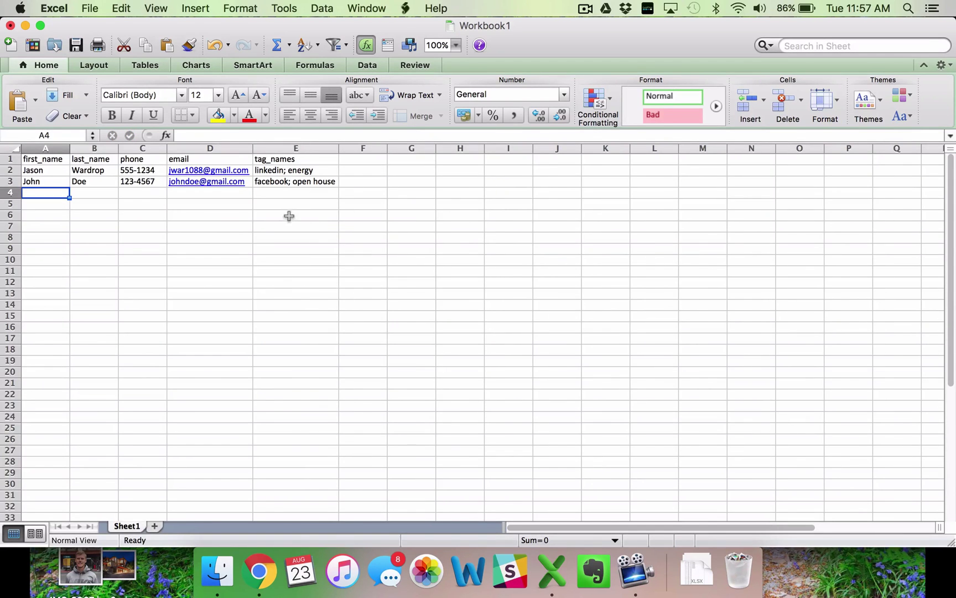
- Prefix area codes to the phone numbers in C2 and C3, then autofit column C
left_click(271, 221)
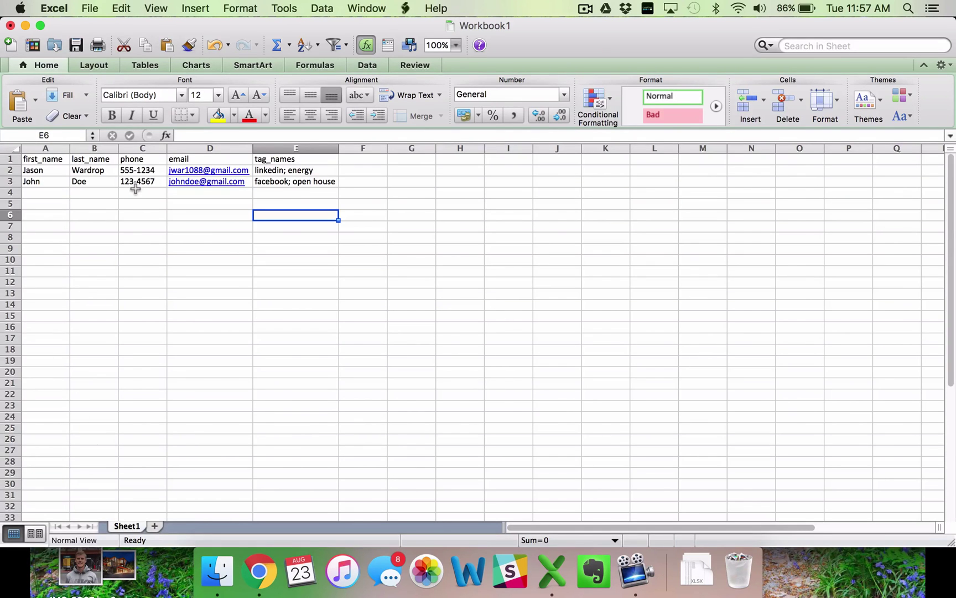
scroll(89, 352, "down", 20)
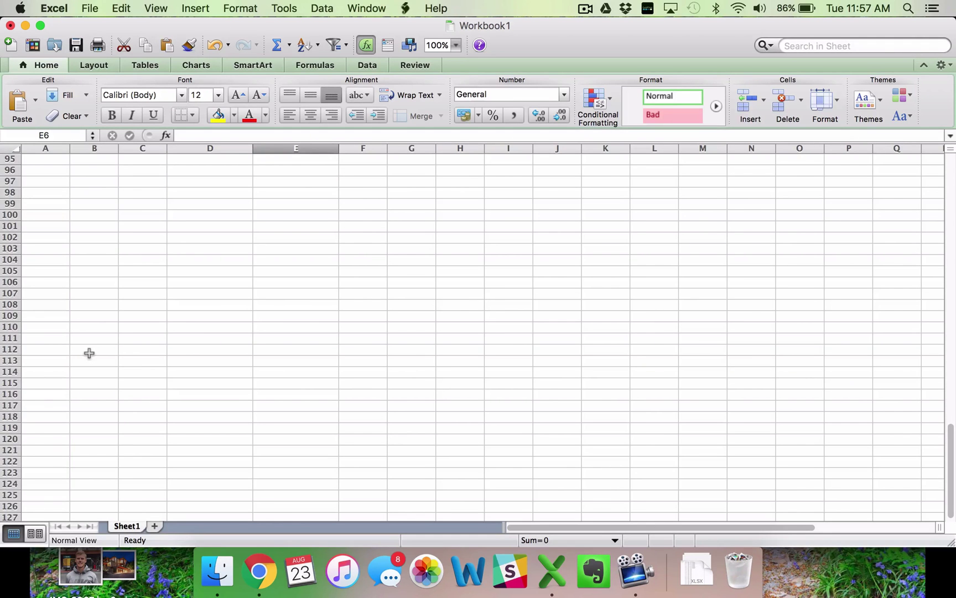
scroll(89, 353, "down", 5)
scroll(89, 353, "up", 20)
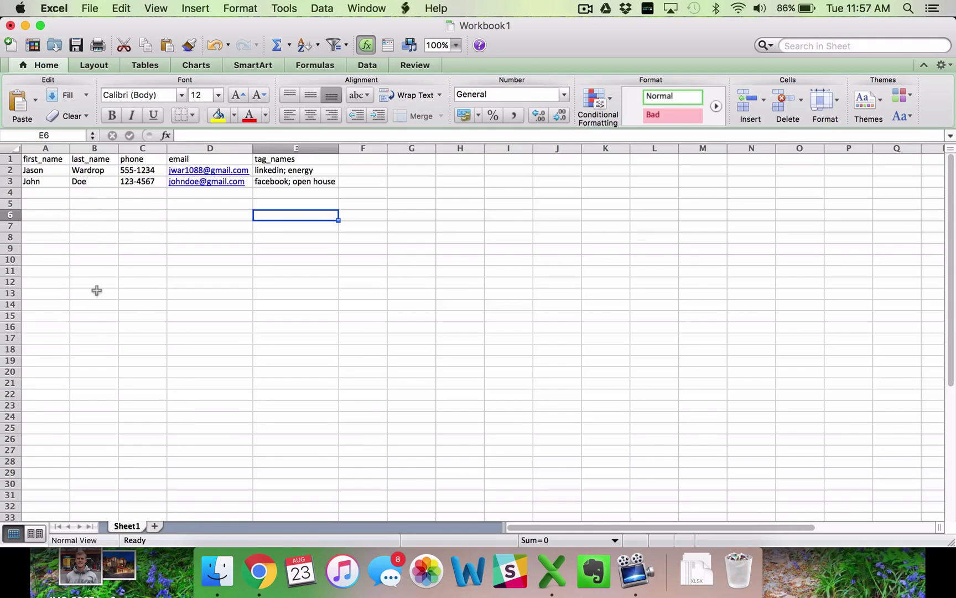
left_click(133, 171)
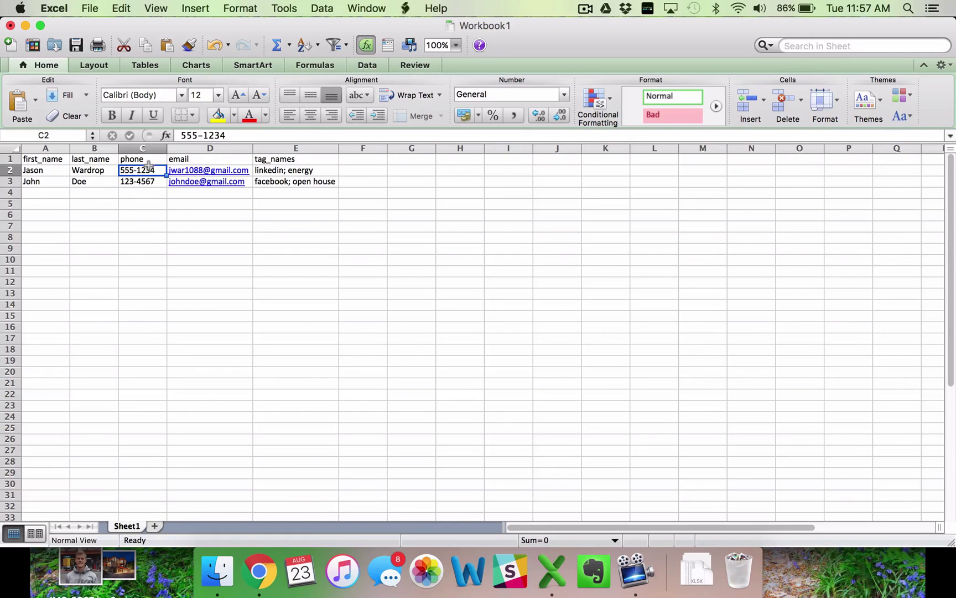
left_click(178, 135)
type("801")
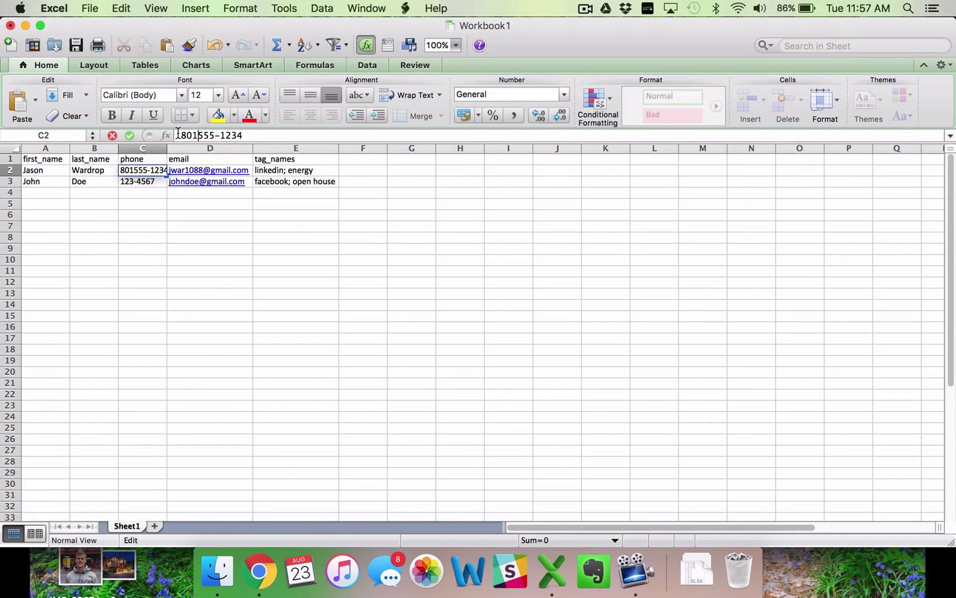
type("-")
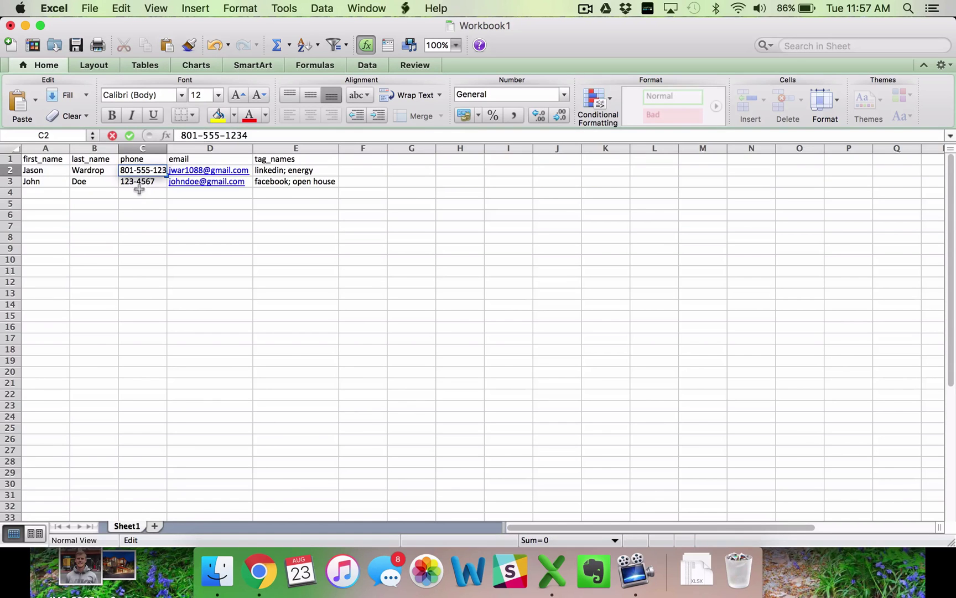
left_click(143, 185)
left_click(183, 135)
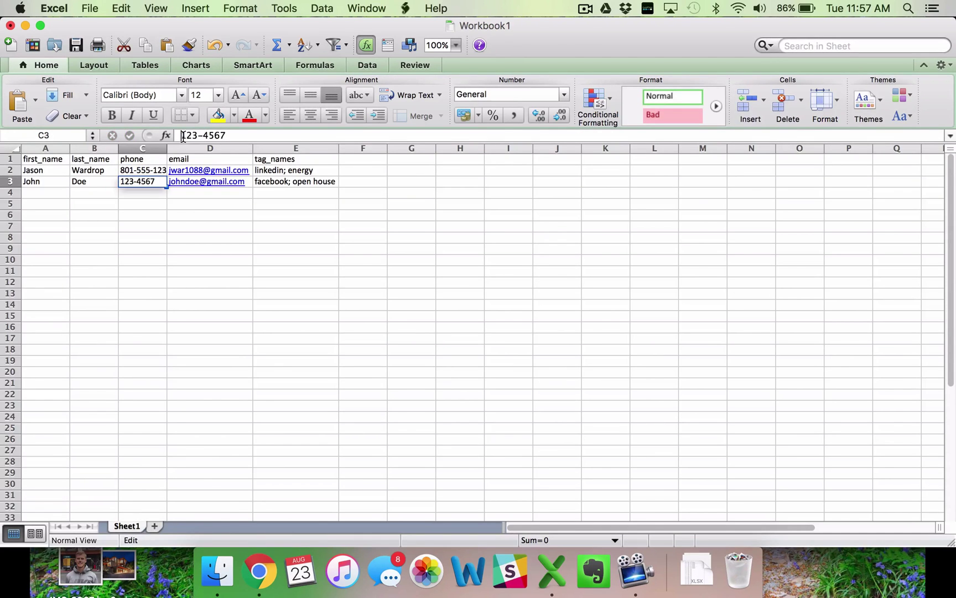
type("480-")
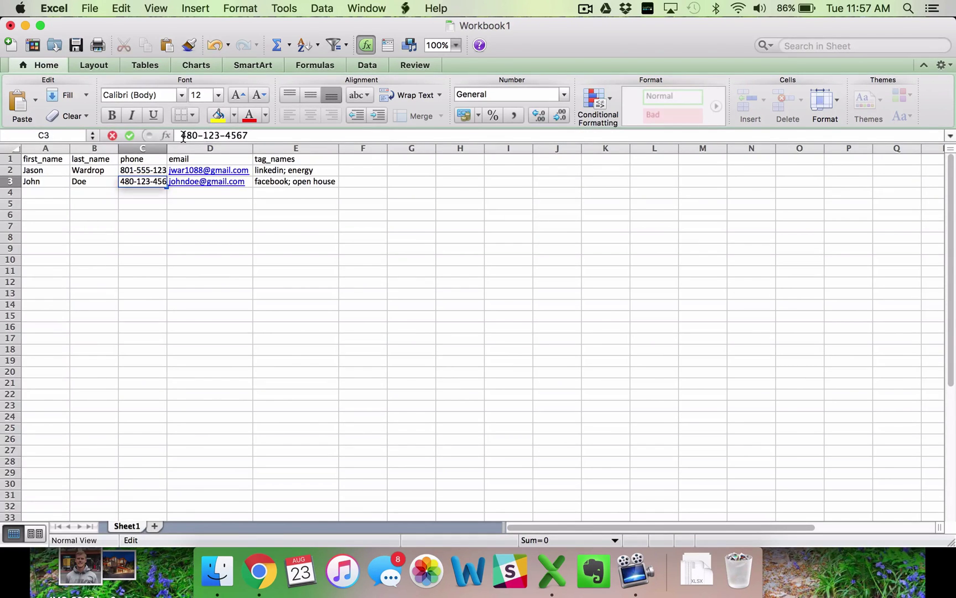
key("Return")
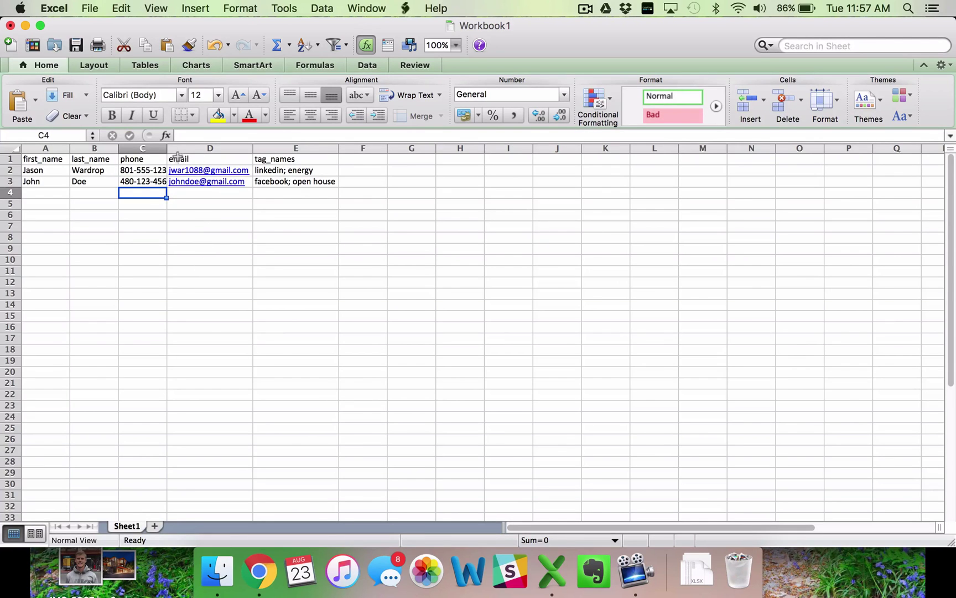
double_click(165, 149)
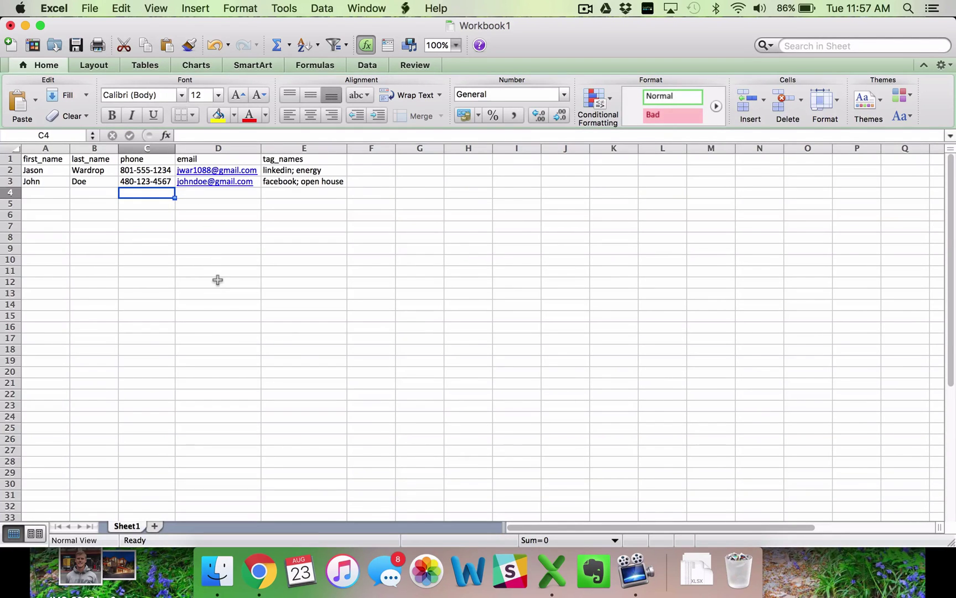
- Save the workbook to the Desktop as 'test document.xlsx' and return to Arsenal MKG's import page
key("super+s")
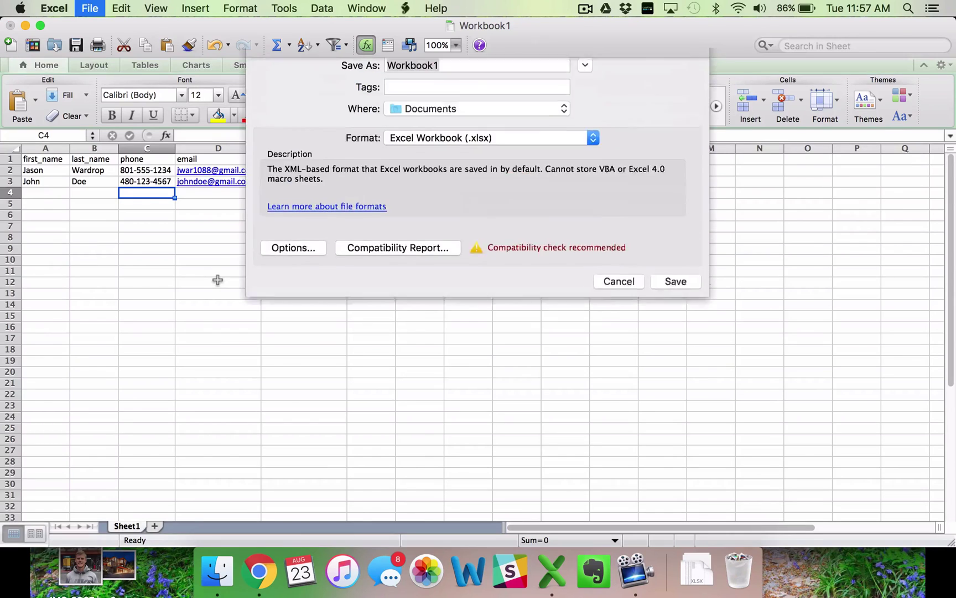
type("test document")
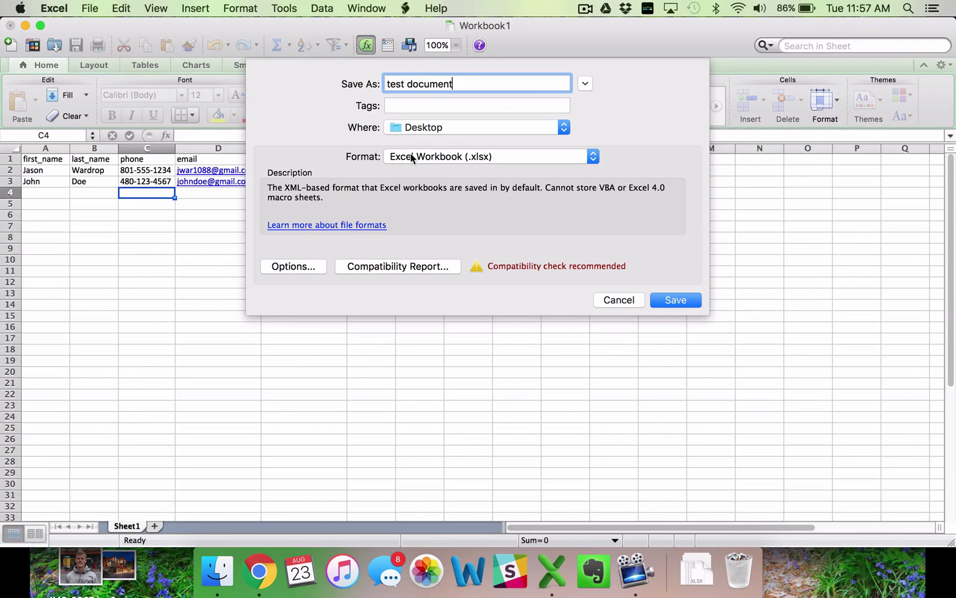
left_click(673, 298)
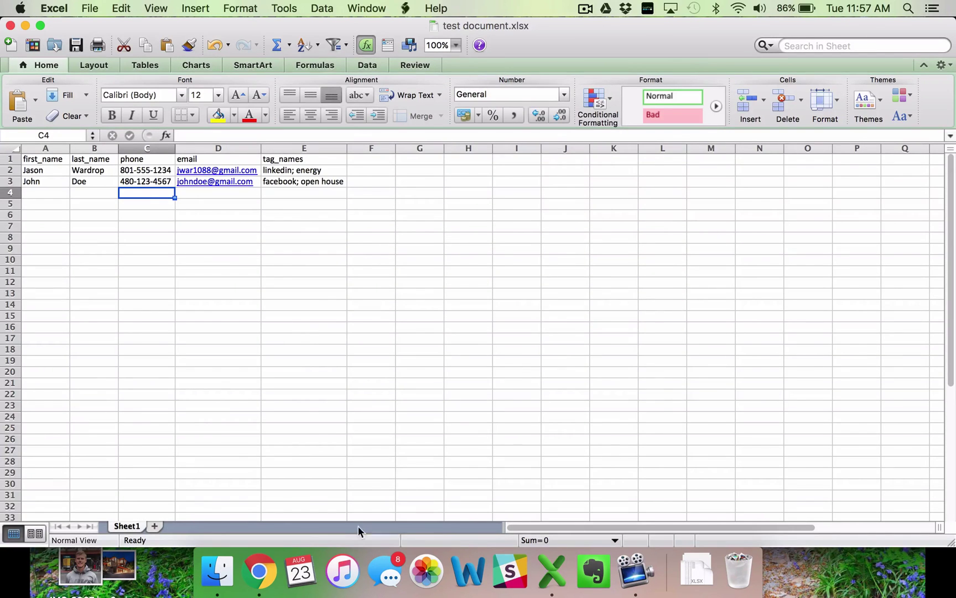
left_click(256, 575)
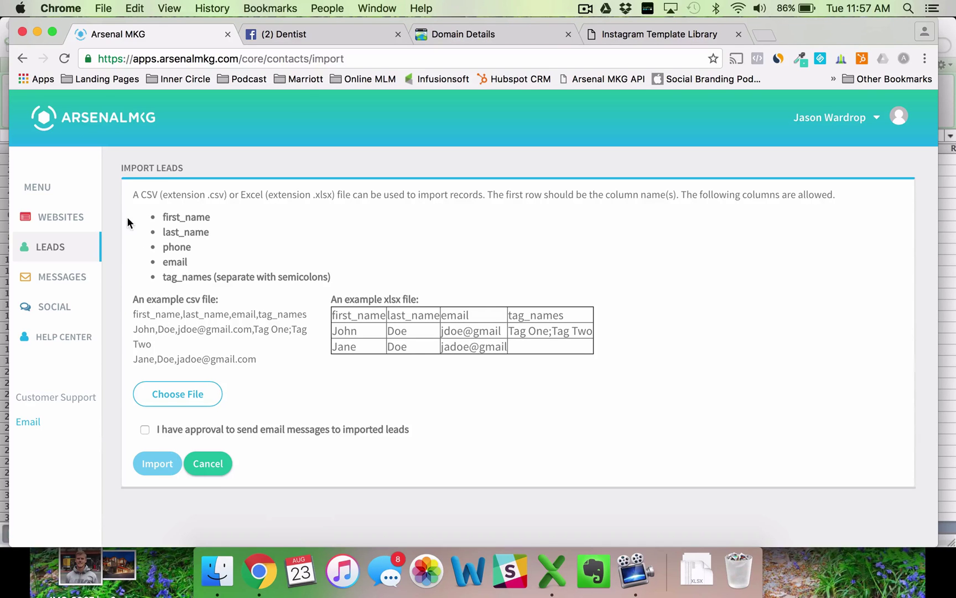
- Maximize the browser and choose 'test document' from the Desktop as the leads import file
left_click(52, 32)
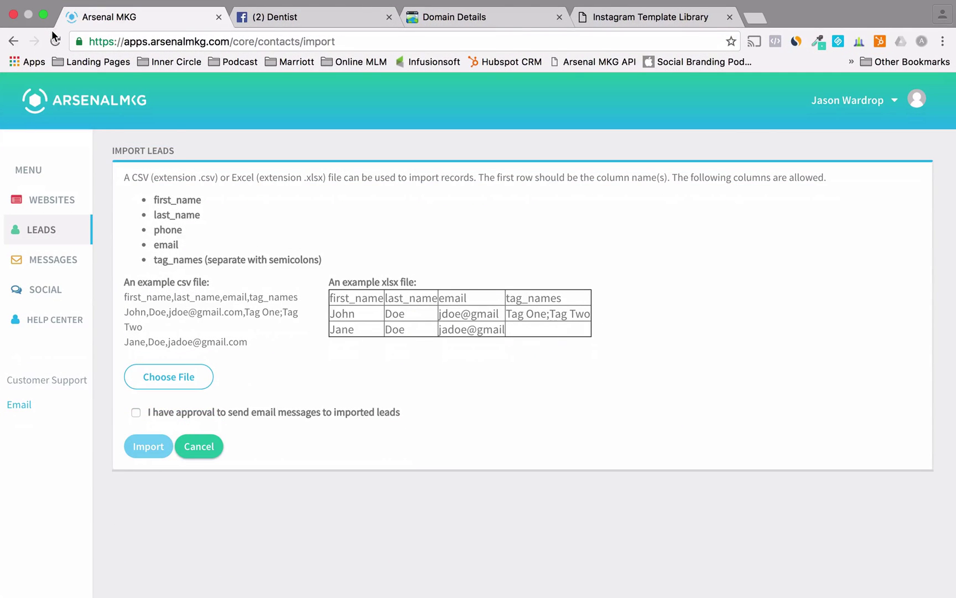
left_click(163, 376)
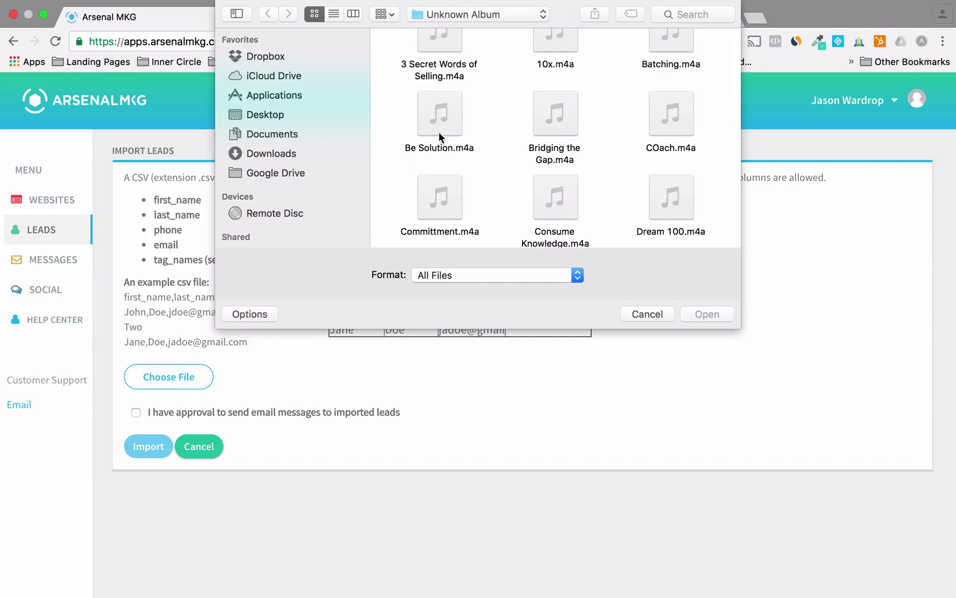
left_click(256, 112)
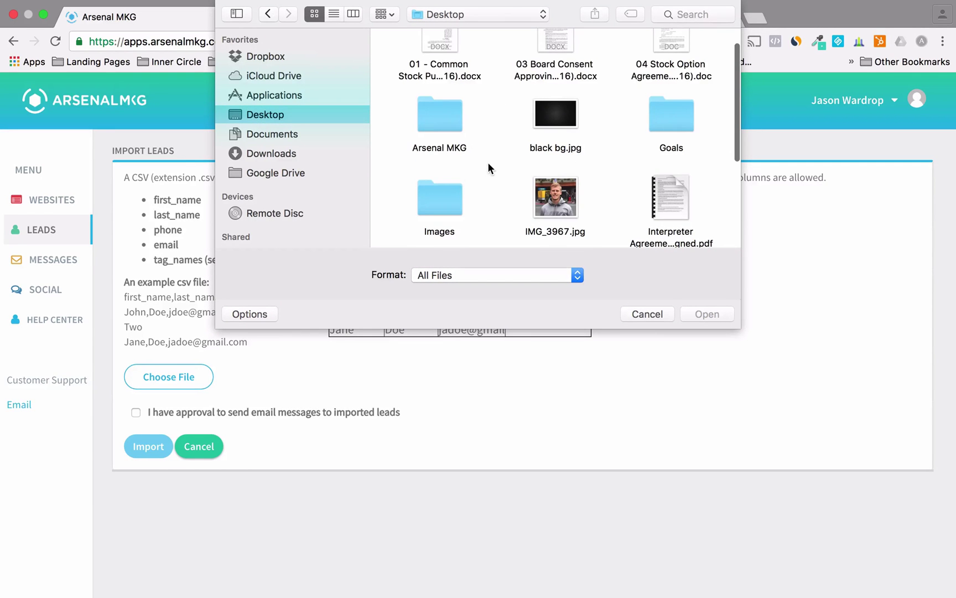
scroll(489, 163, "down", 2)
scroll(488, 162, "down", 2)
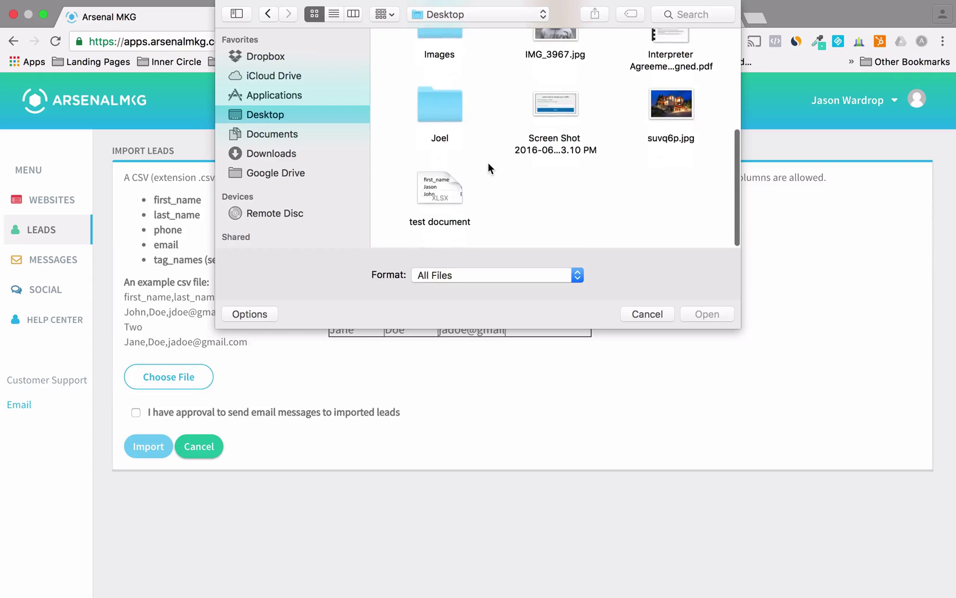
left_click(435, 190)
left_click(705, 313)
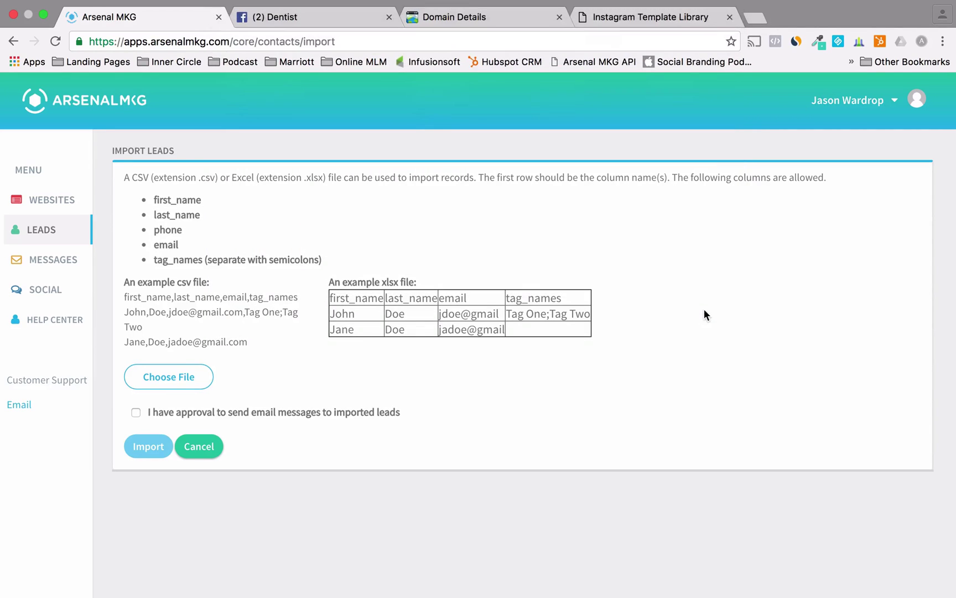
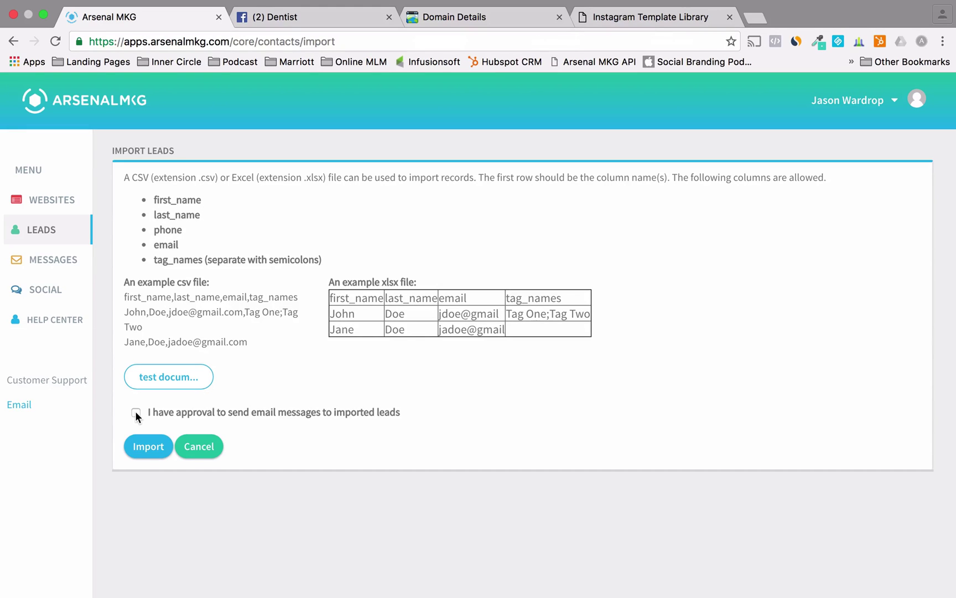
- Confirm email approval, import the chosen leads file, and go to the Messages section
left_click(136, 413)
left_click(141, 448)
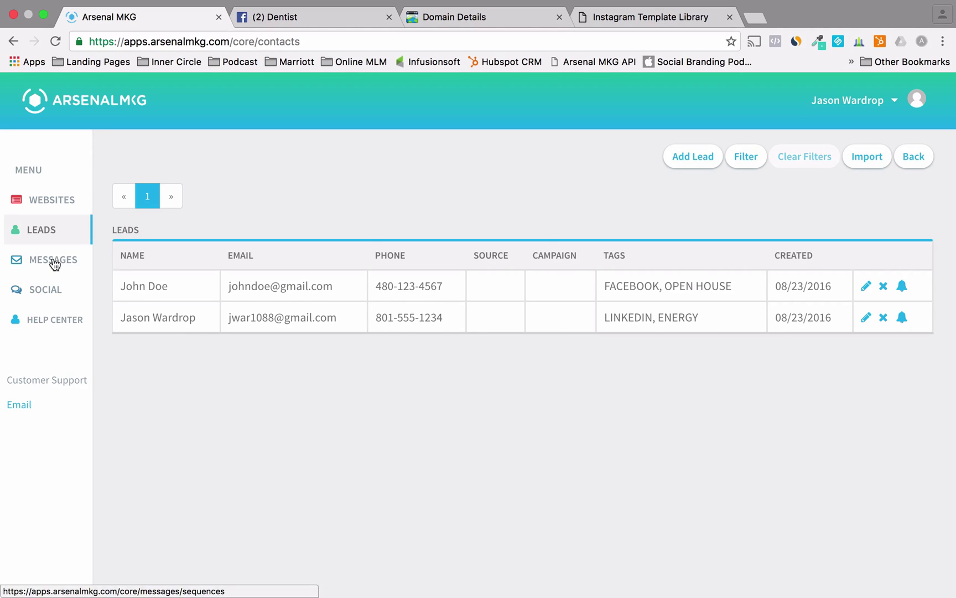
left_click(54, 264)
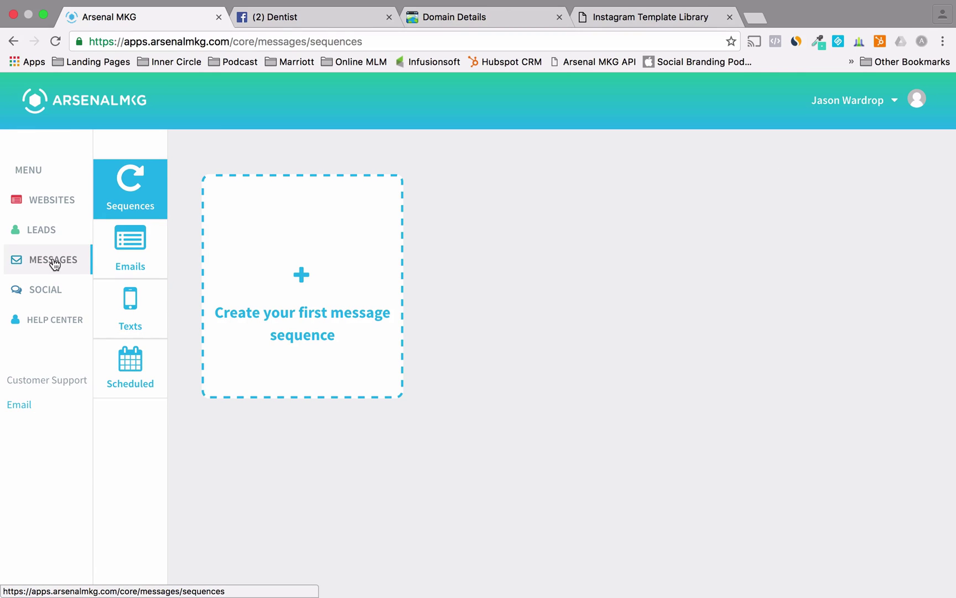
left_click(136, 254)
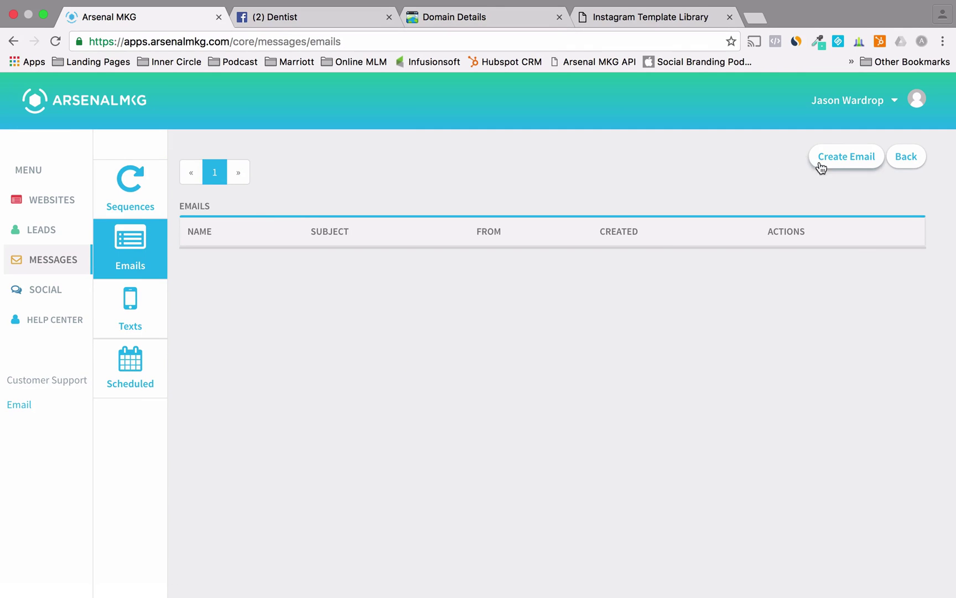
left_click(835, 161)
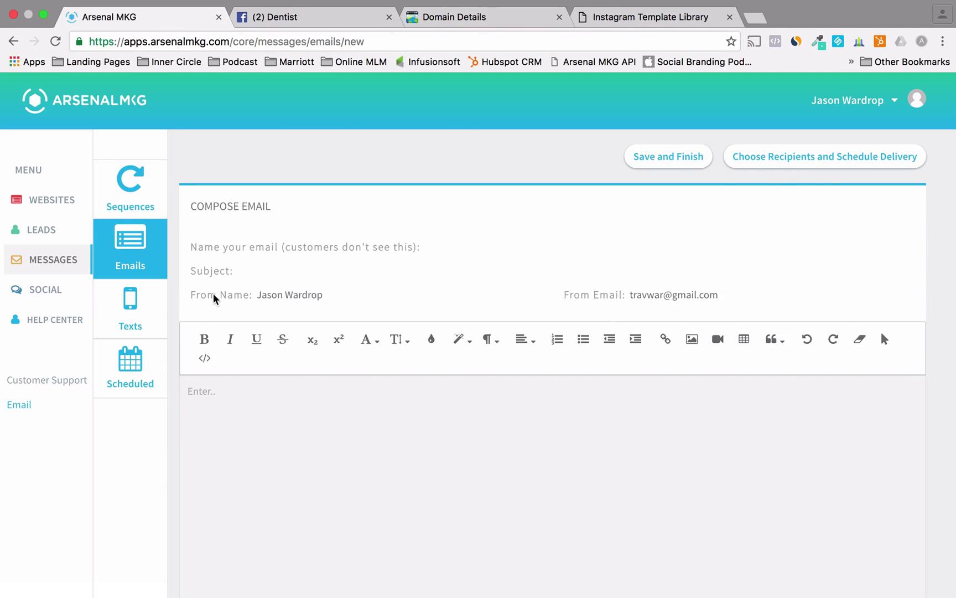
left_click(273, 297)
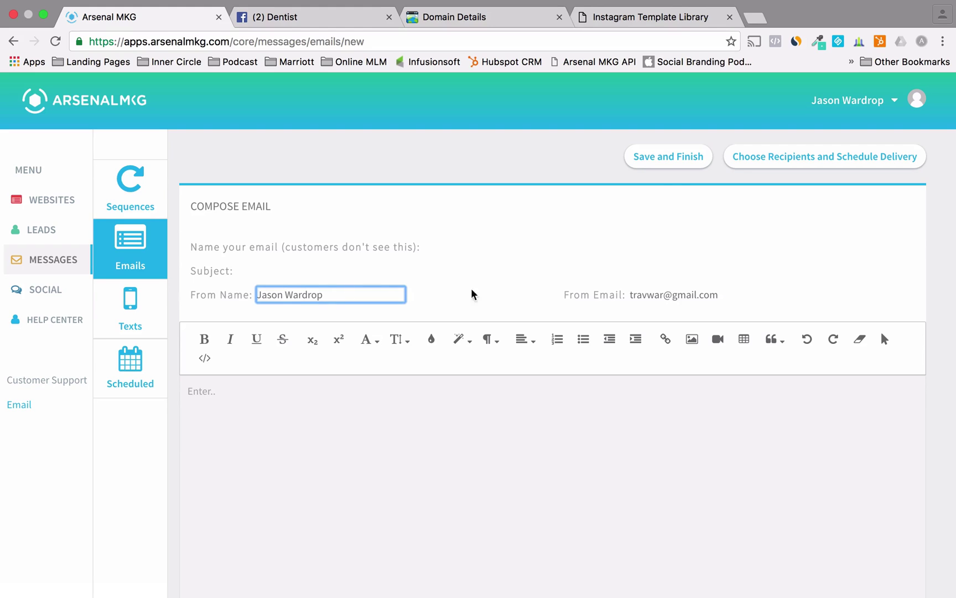
left_click(667, 294)
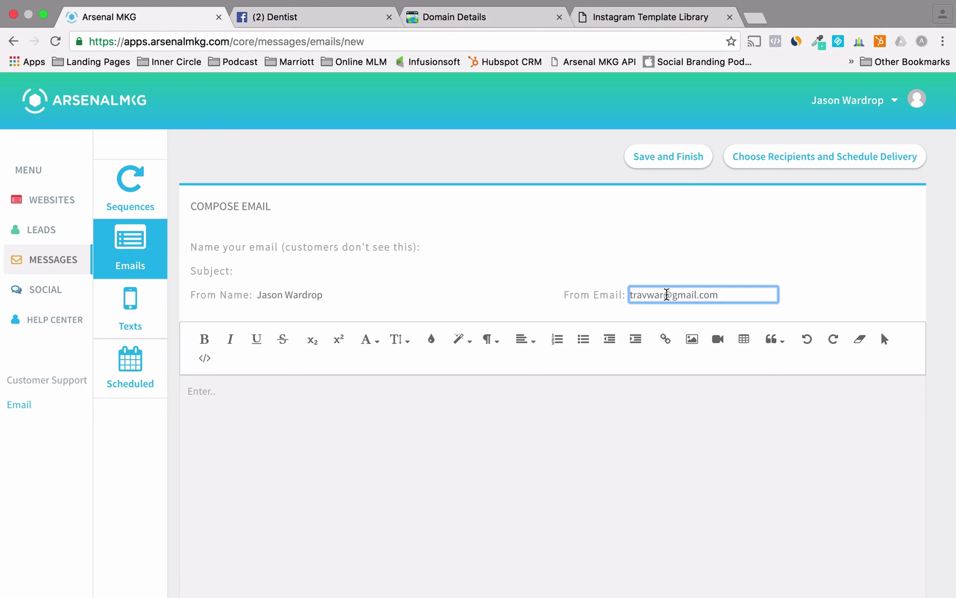
key("super+a")
key("BackSpace")
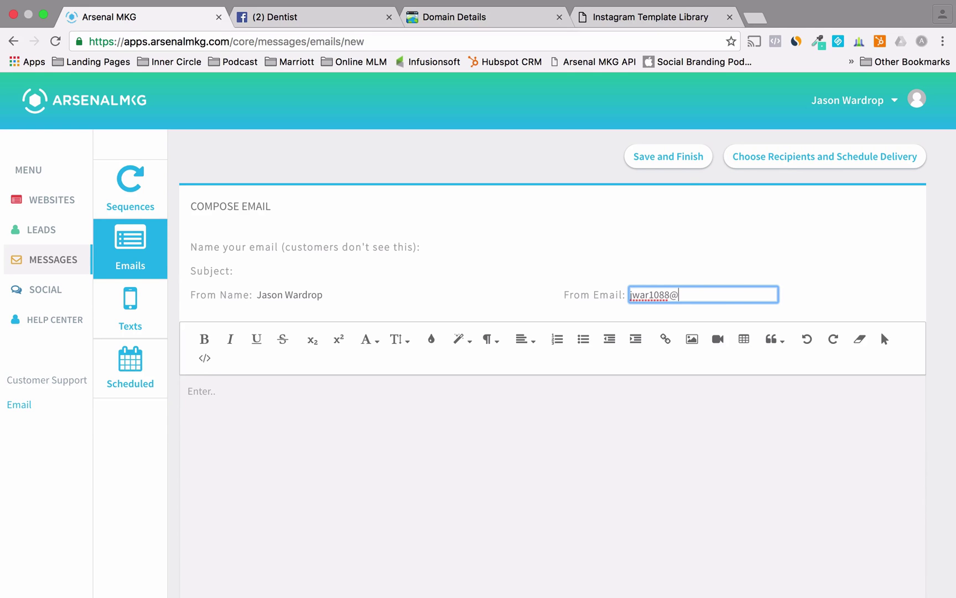
triple_click(698, 296)
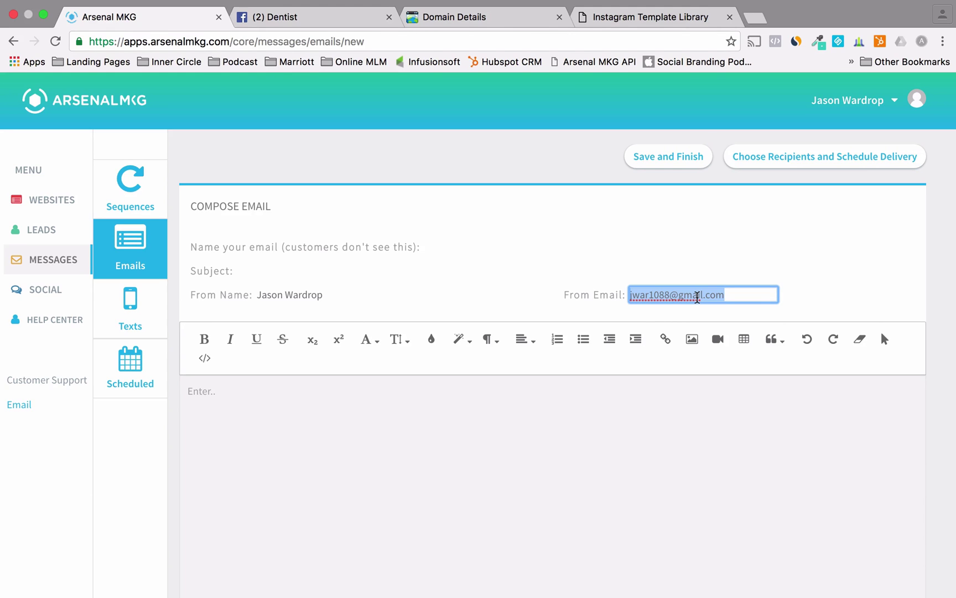
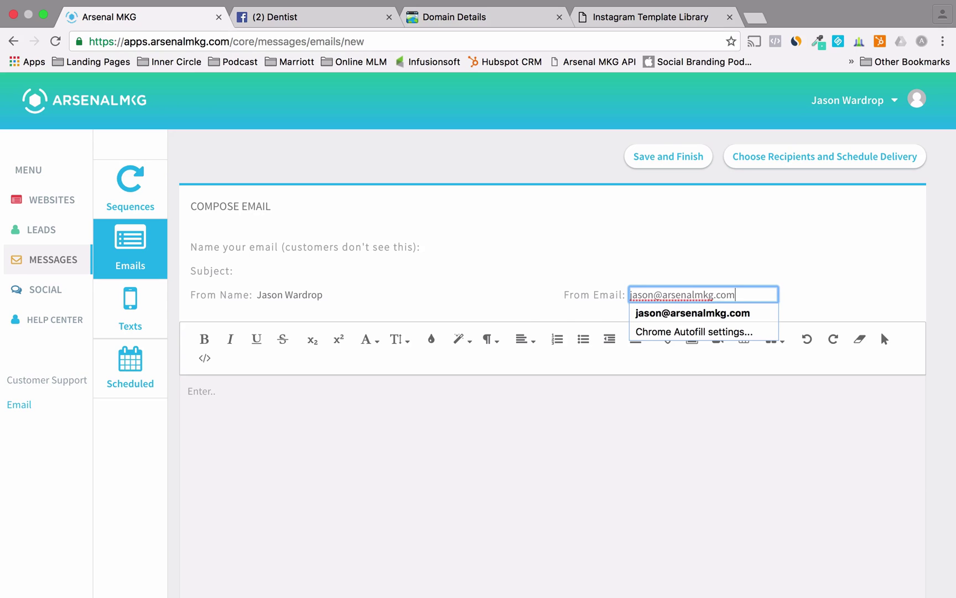
- Give the email the subject 'Welcome!' and the internal name 'Welcome Email'
left_click(429, 412)
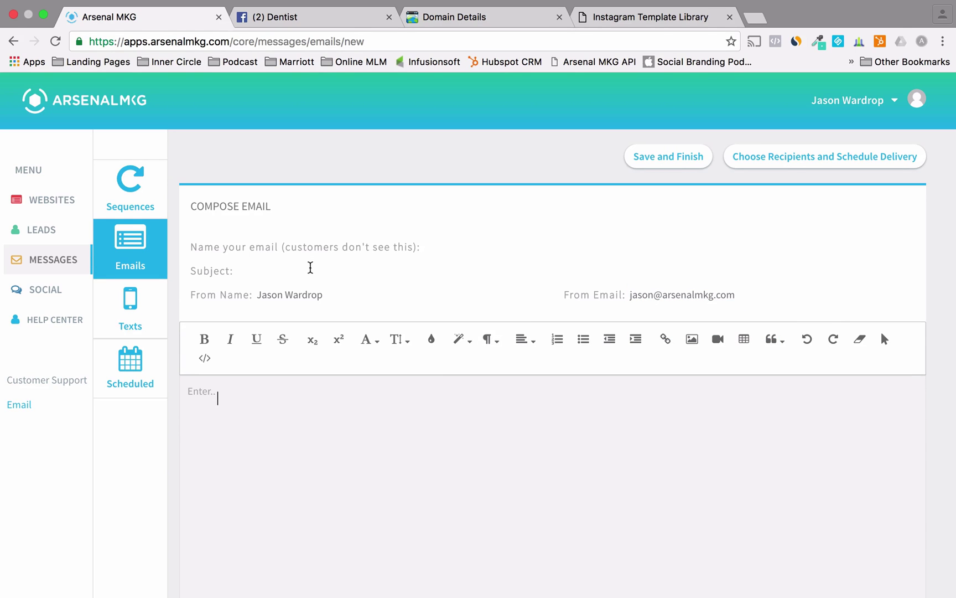
left_click(309, 271)
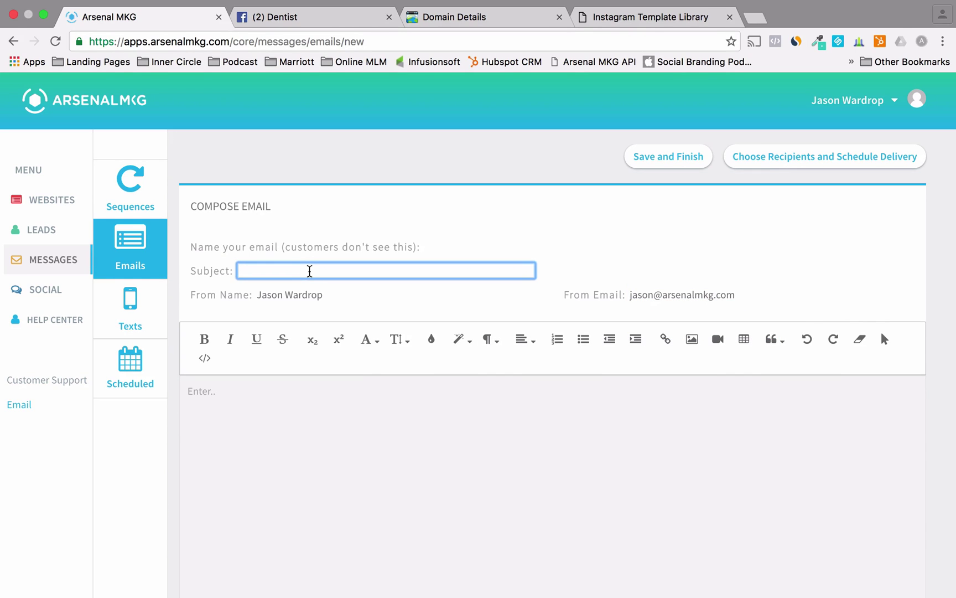
type("Welcome!")
left_click(444, 244)
type("Welcome Email")
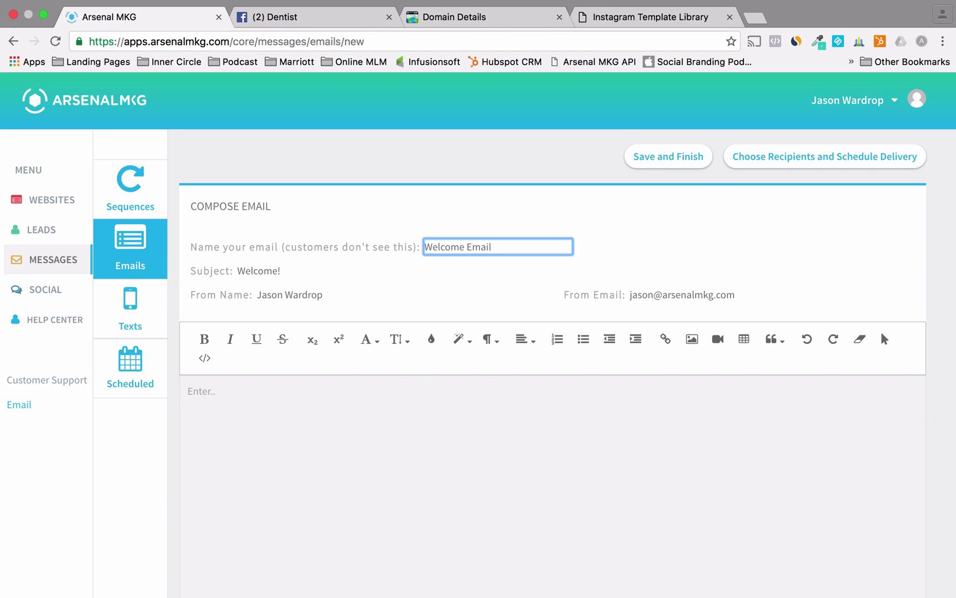
left_click(388, 457)
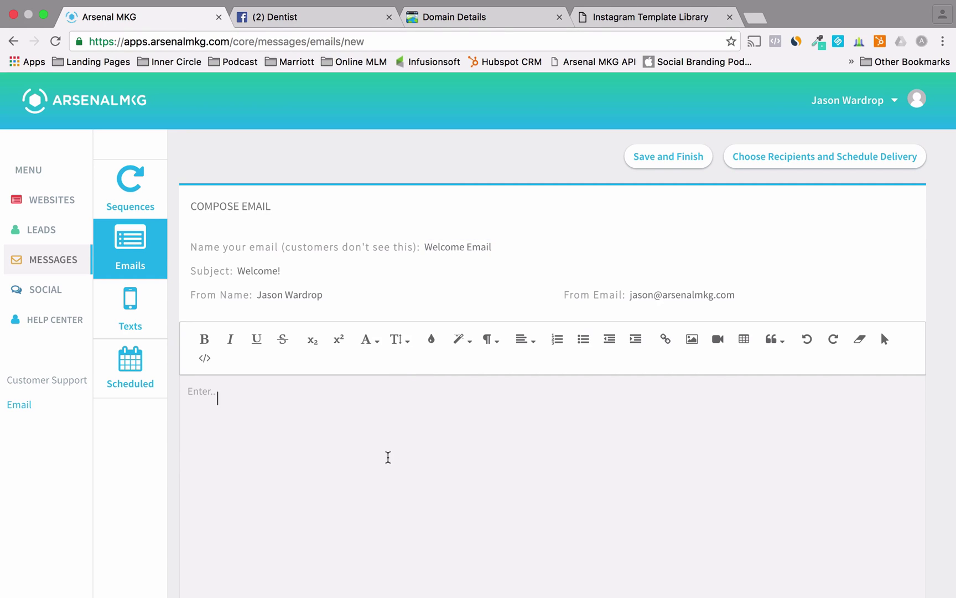
- Set body text size 18 and write 'Hey!' plus the Instagram Leads Blueprint announcement
left_click(396, 340)
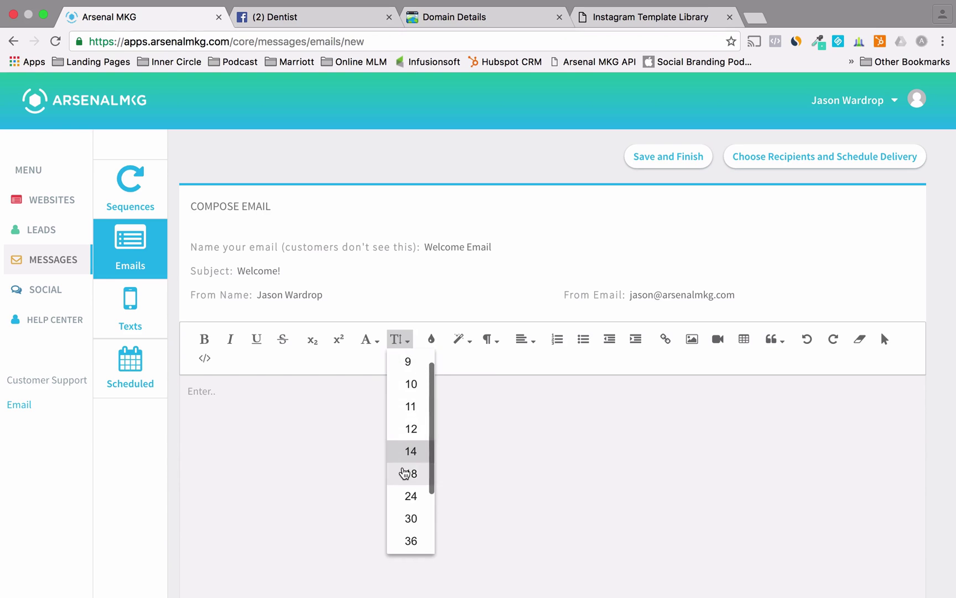
left_click(400, 472)
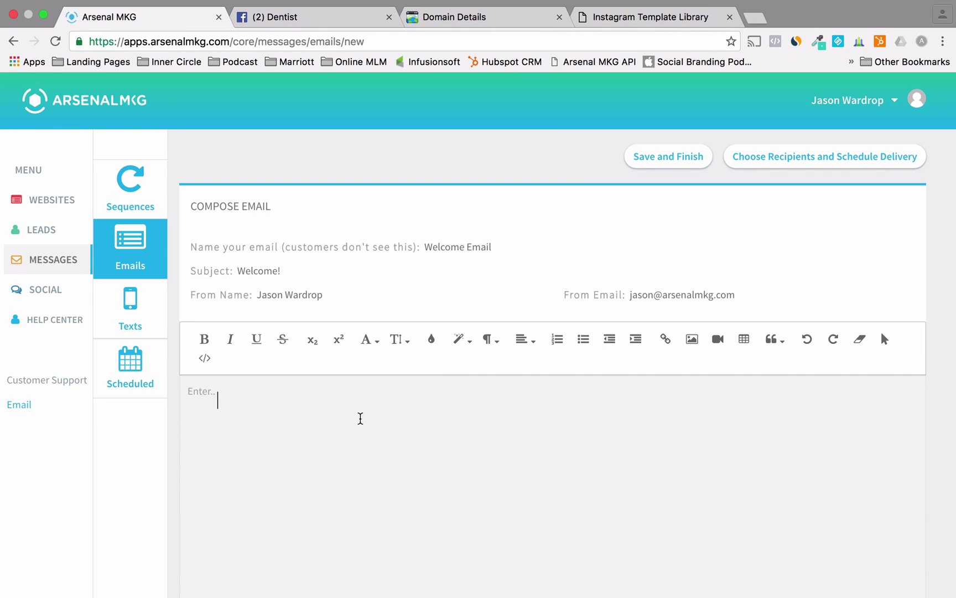
type("Hey!")
key("Return")
key("Return")
type("I just wanted ")
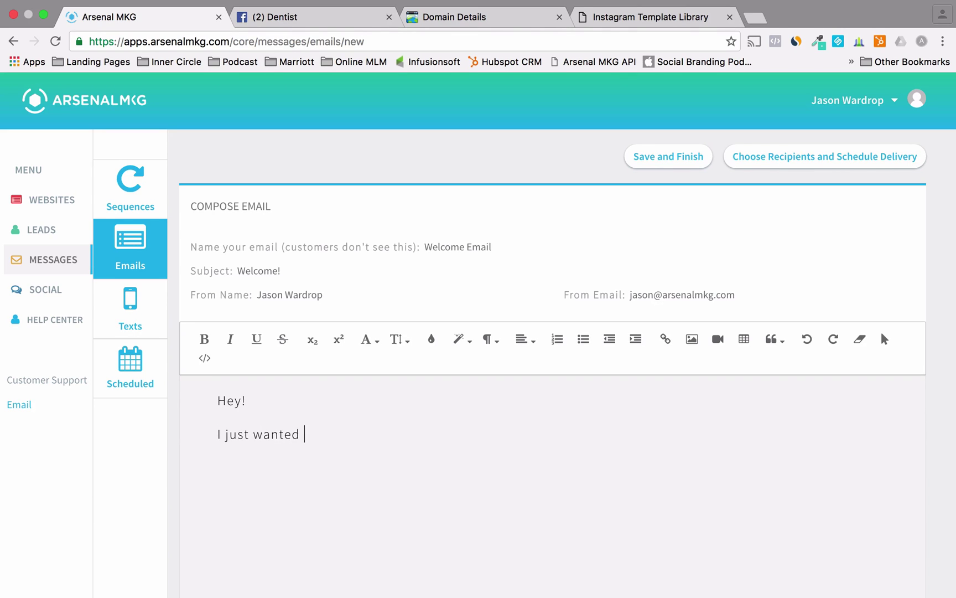
type("to let you know about my ")
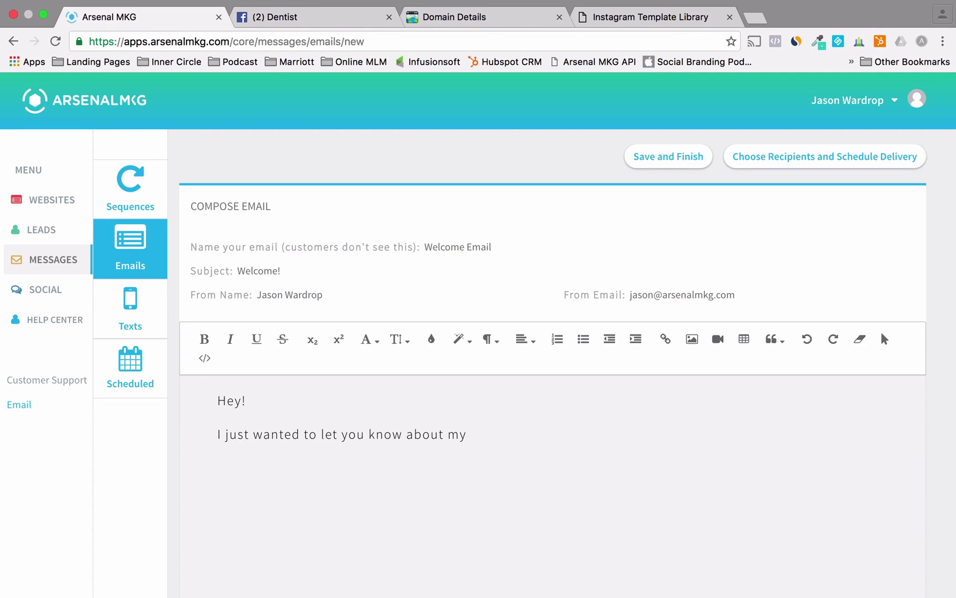
type("new Instagram Le")
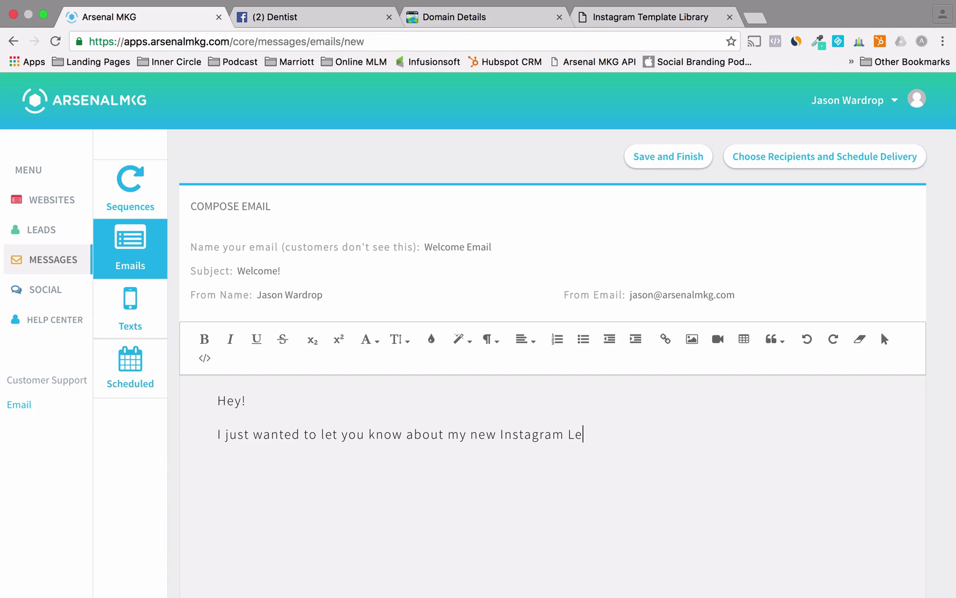
type("ads Blueprint I put together for you")
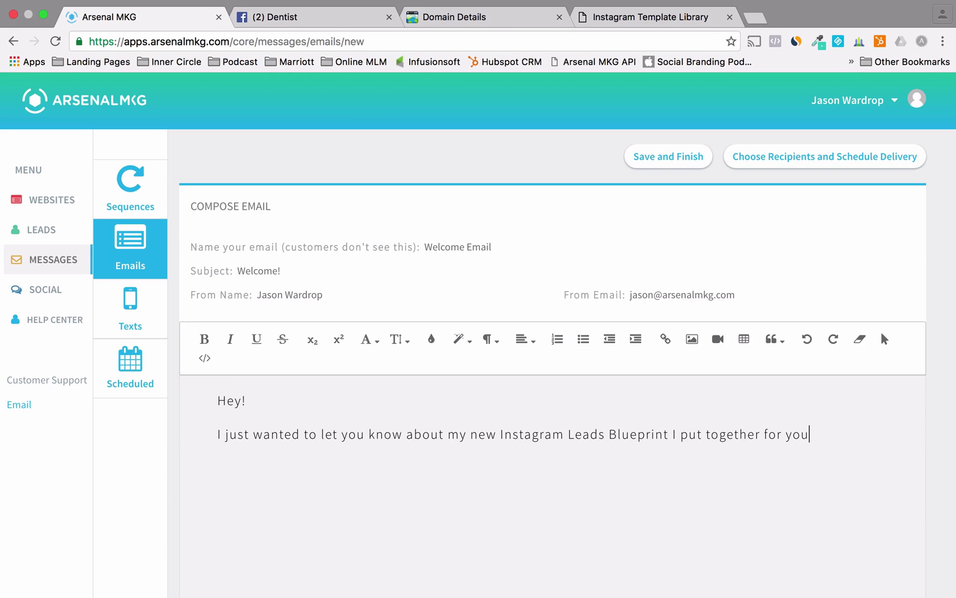
type("...")
key("Return")
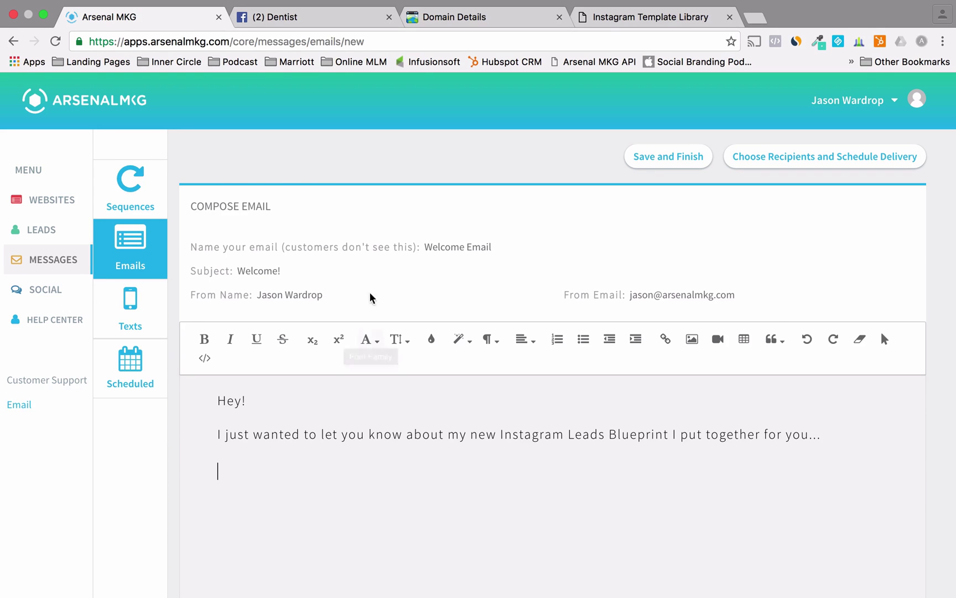
- Paste the Instagram landing page link, then sign off with 'Talk soon,' and the sender's name
left_click(606, 17)
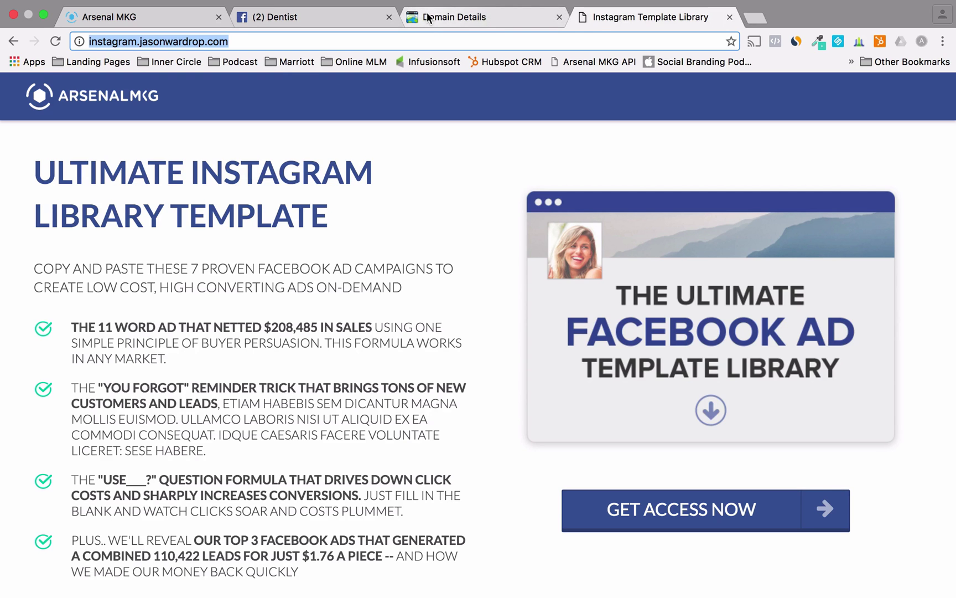
left_click(123, 21)
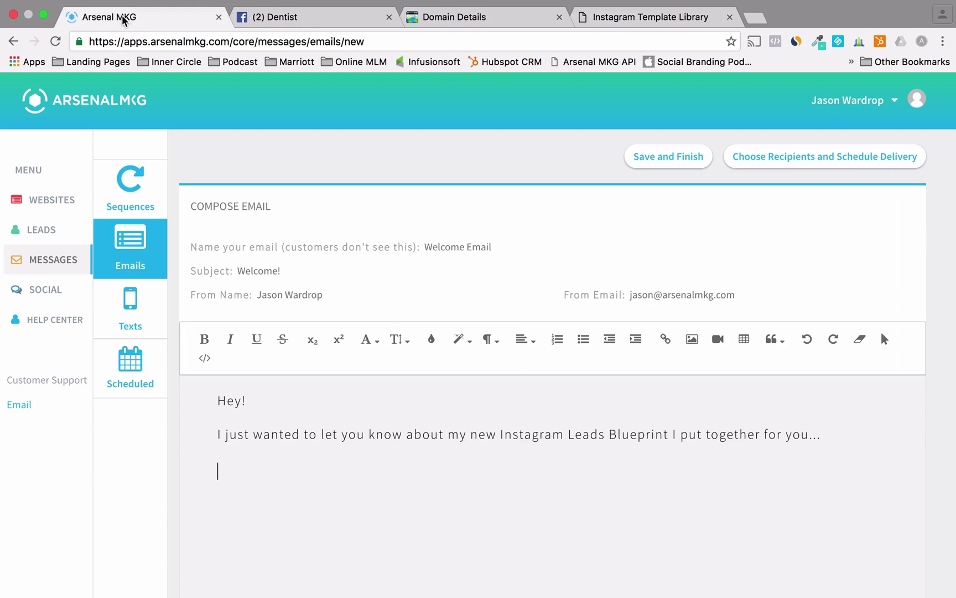
type("http://instagram.jasonwardrop.com/")
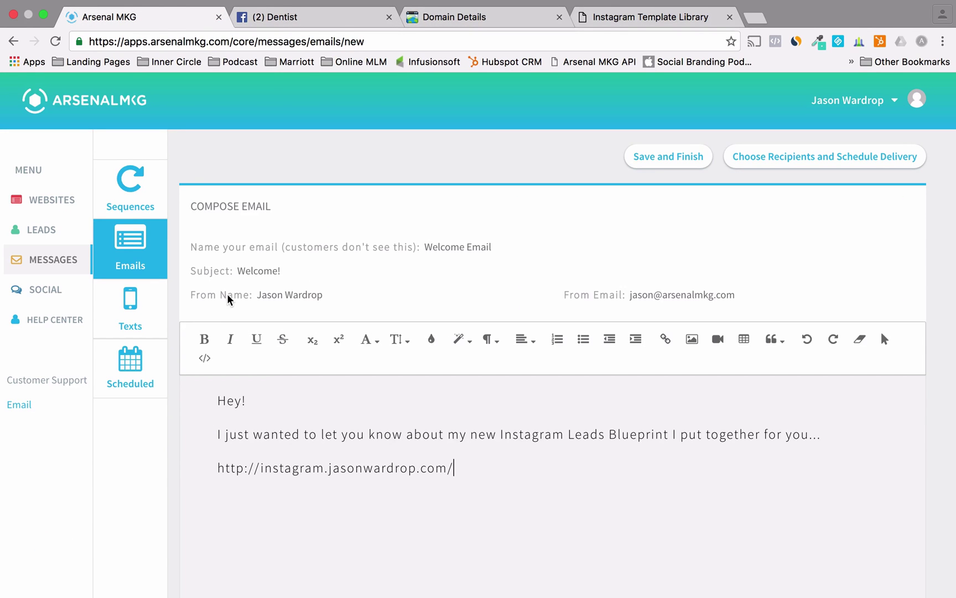
key("Return")
type("Talk soon,")
key("shift+Return")
type("Jason")
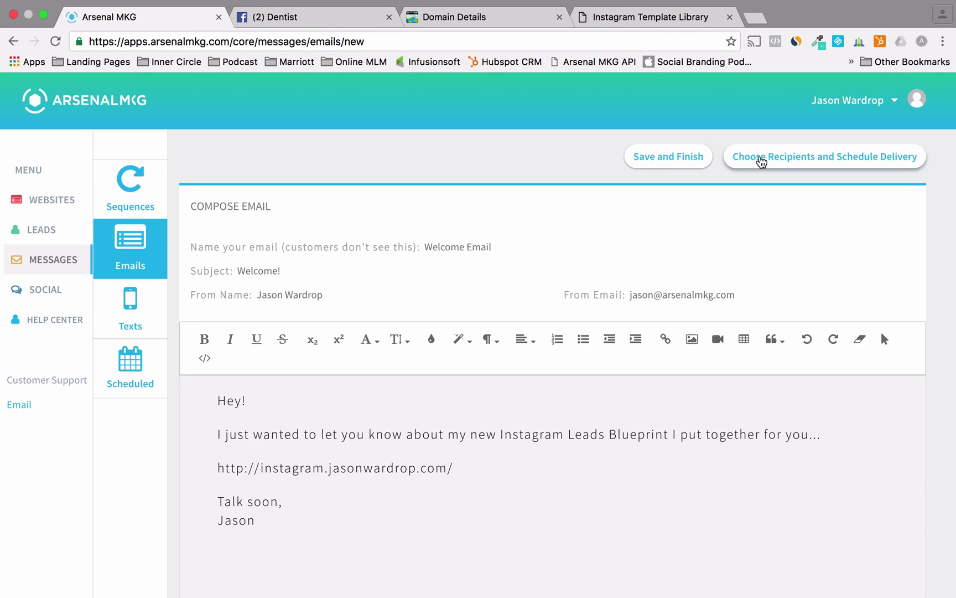
- Schedule the Welcome Email for August 24 at 04:15 PM
left_click(761, 161)
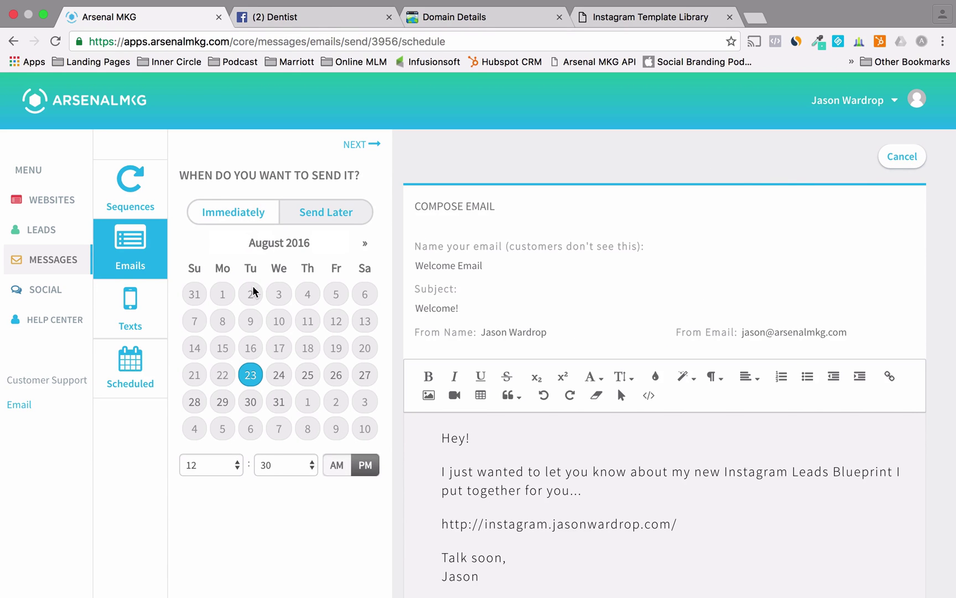
left_click(279, 376)
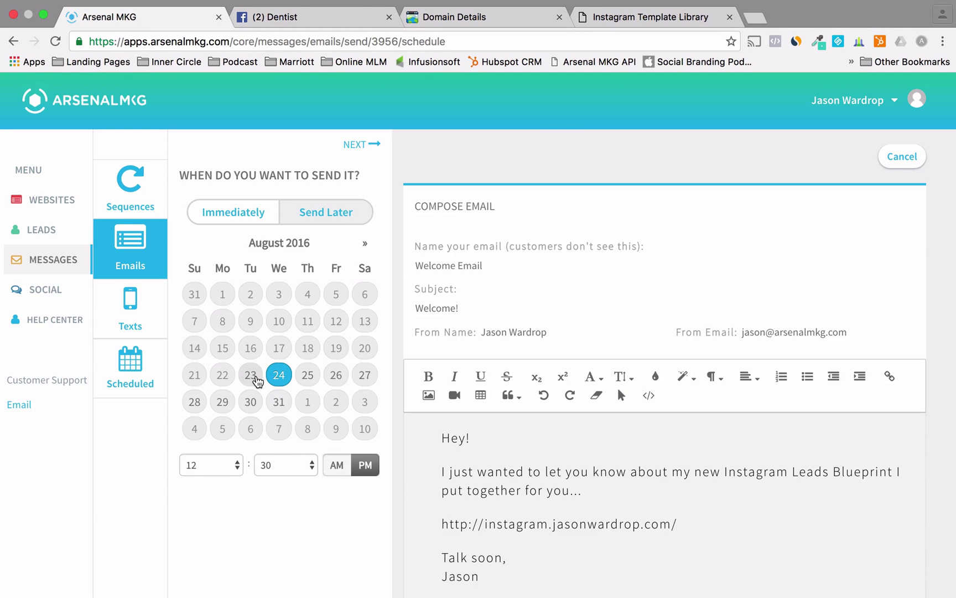
left_click(222, 464)
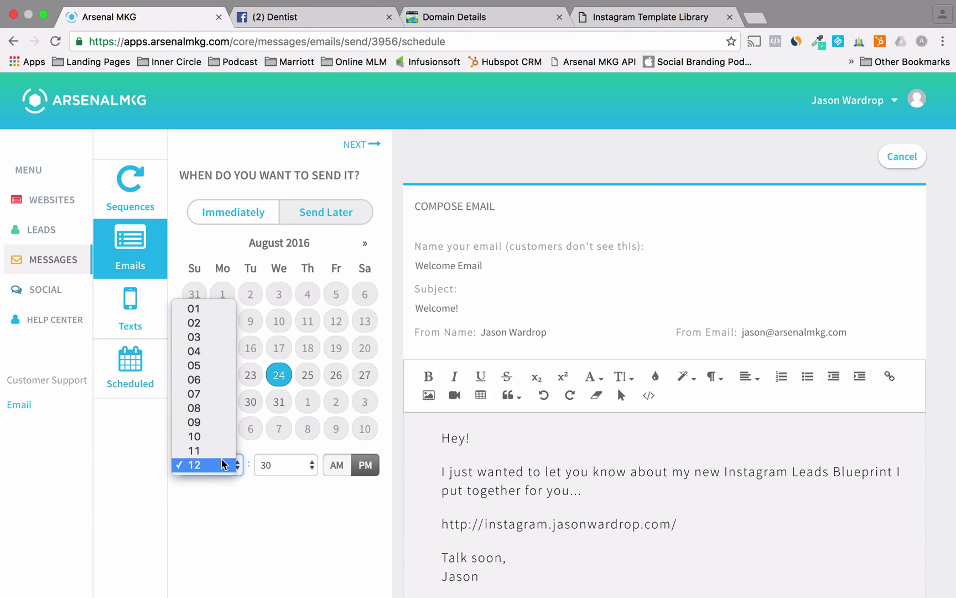
left_click(205, 360)
left_click(275, 465)
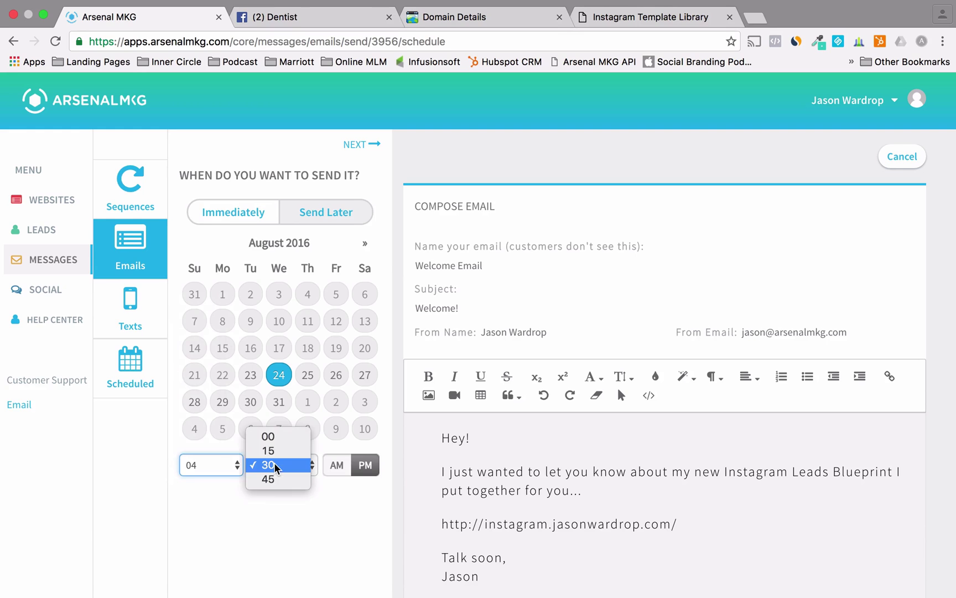
left_click(275, 452)
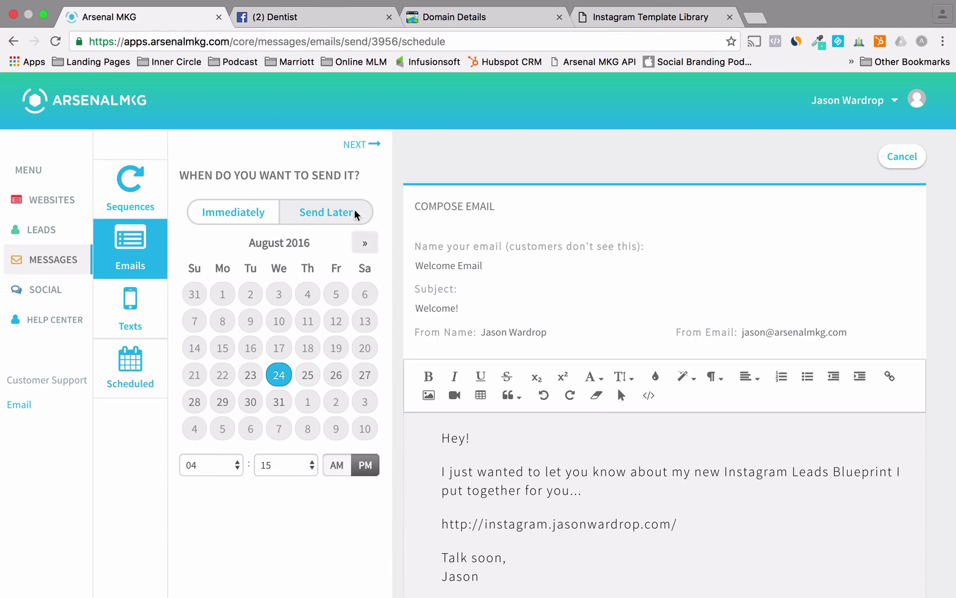
- After trying several lead tags, choose All of my leads as recipients and send the email
left_click(352, 151)
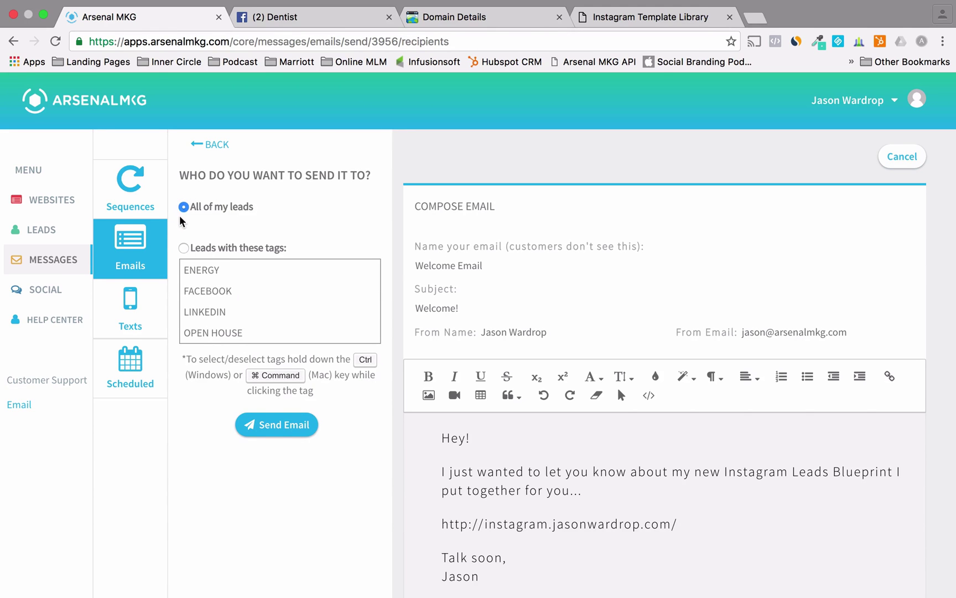
left_click(182, 248)
left_click(212, 312)
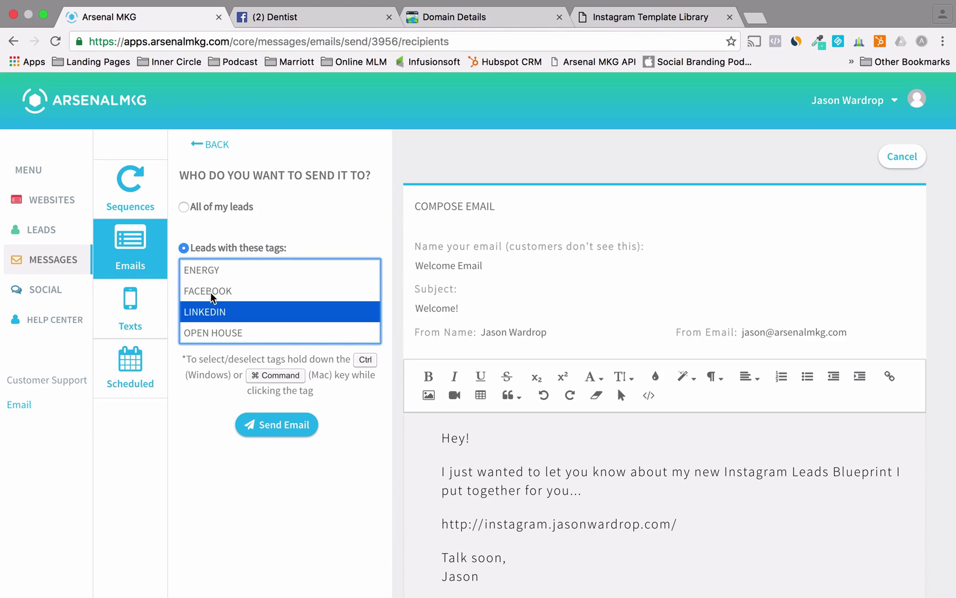
left_click(210, 289)
left_click(209, 269)
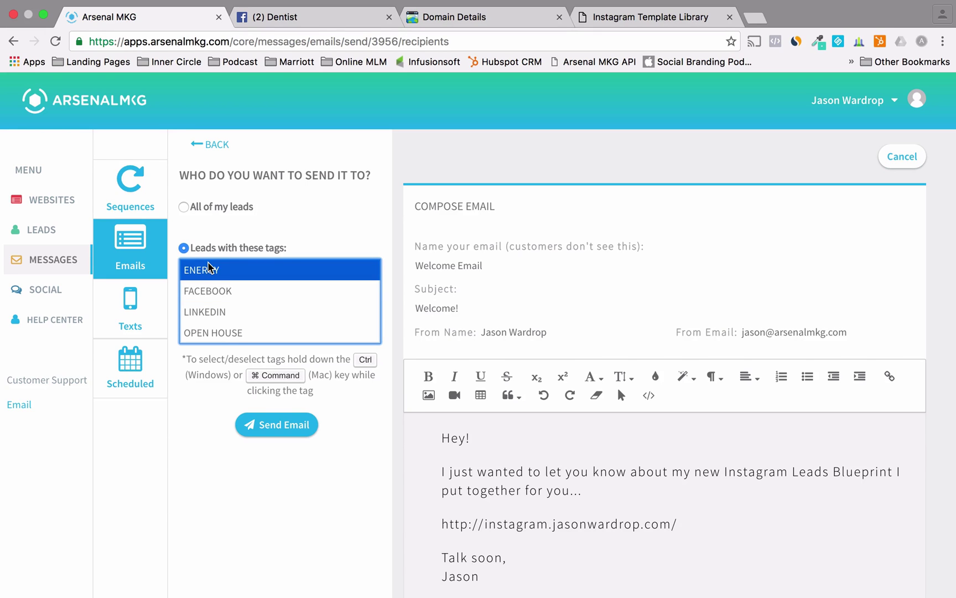
left_click(219, 334)
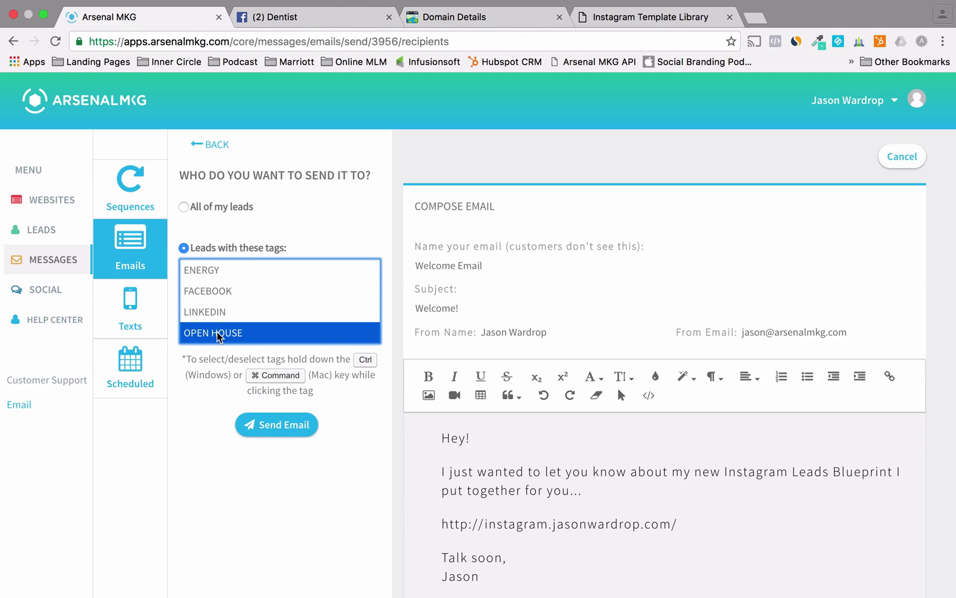
left_click(184, 207)
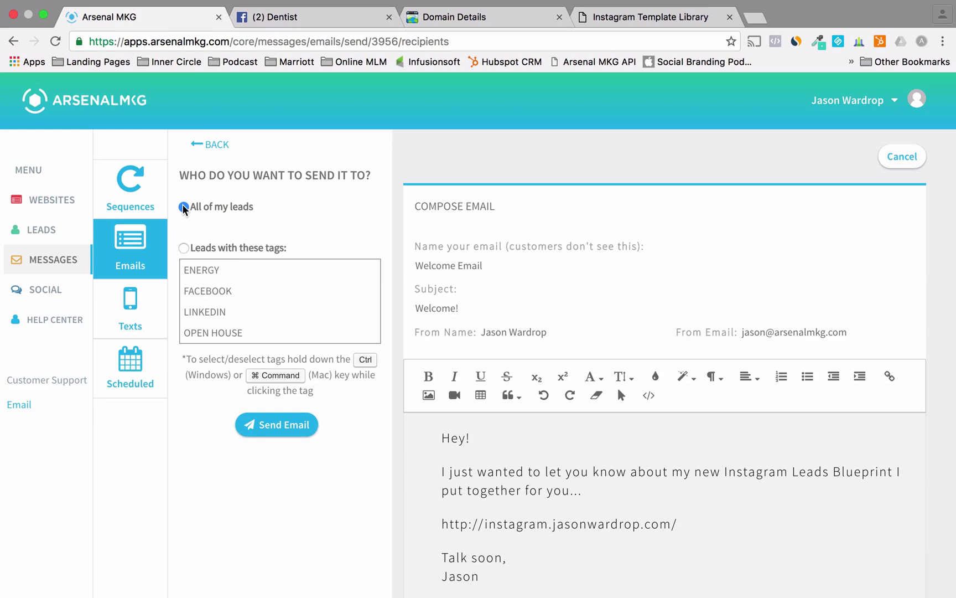
left_click(274, 423)
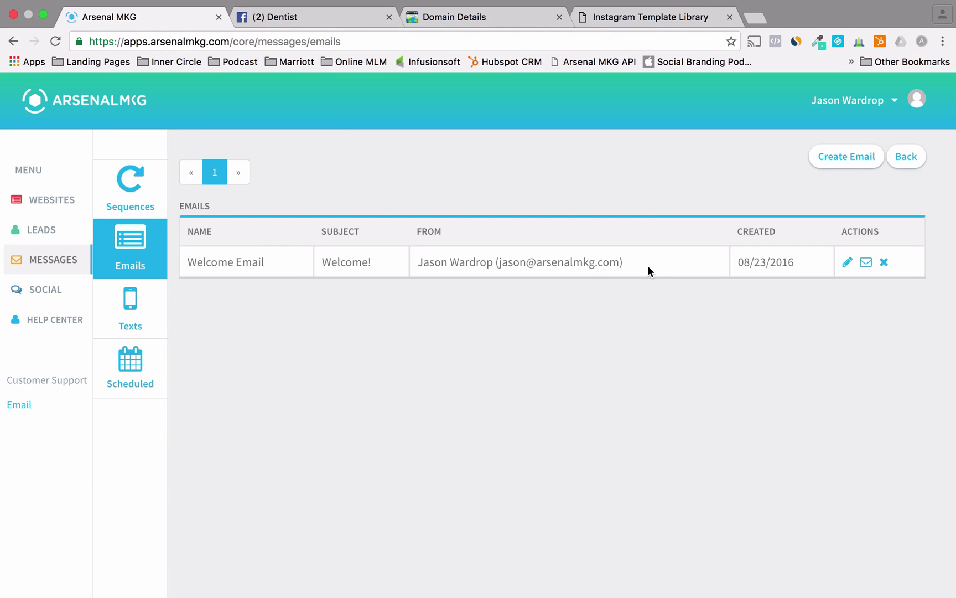
- Preview the Instagram landing page's GET ACCESS NOW sign-up form, then open the Websites list
left_click(671, 14)
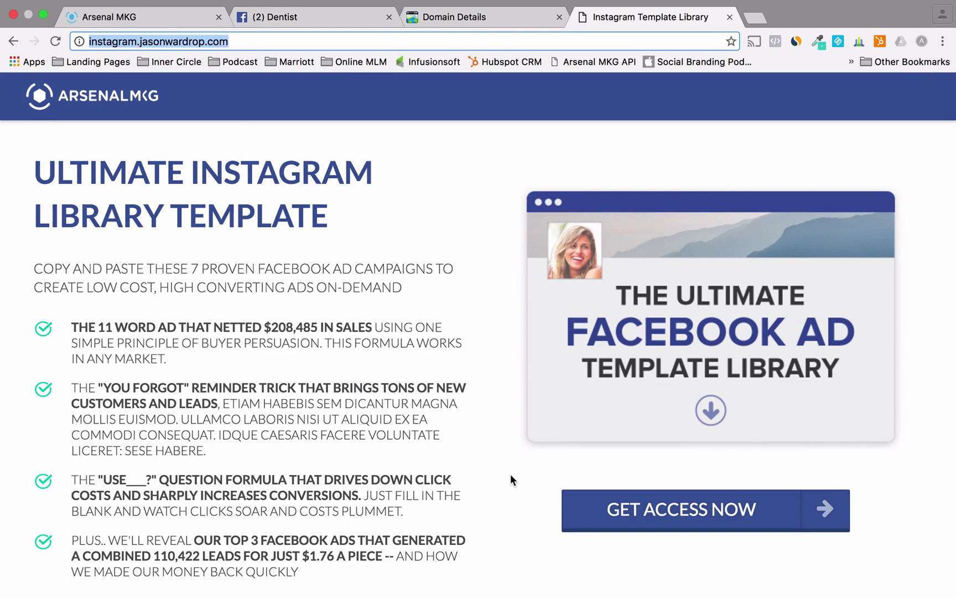
left_click(154, 17)
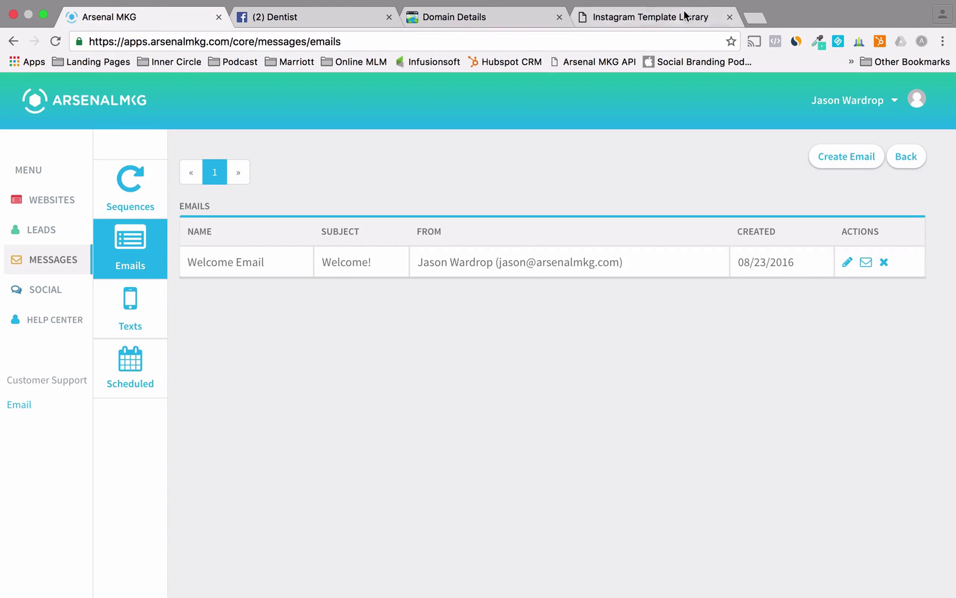
left_click(684, 15)
left_click(686, 508)
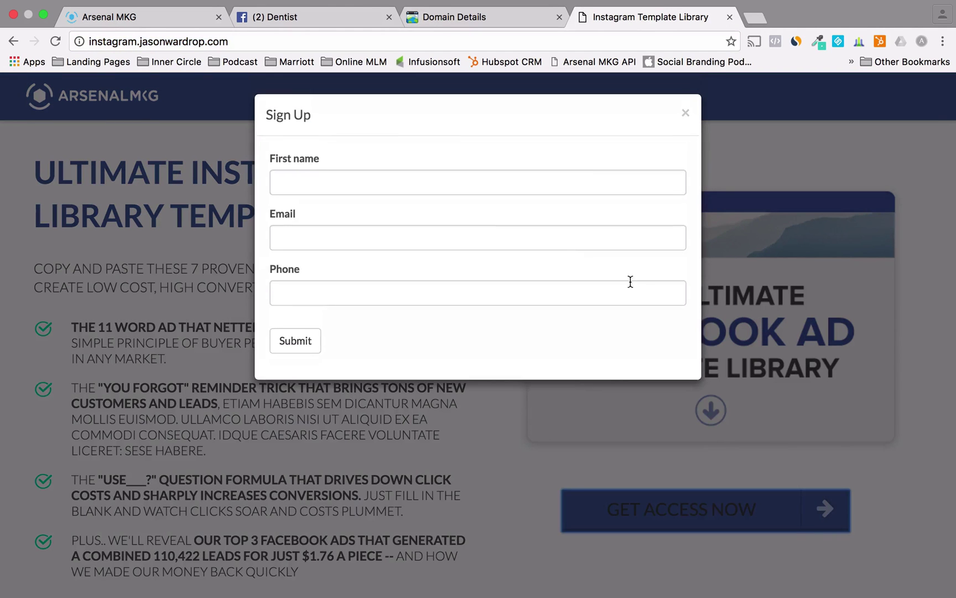
left_click(129, 18)
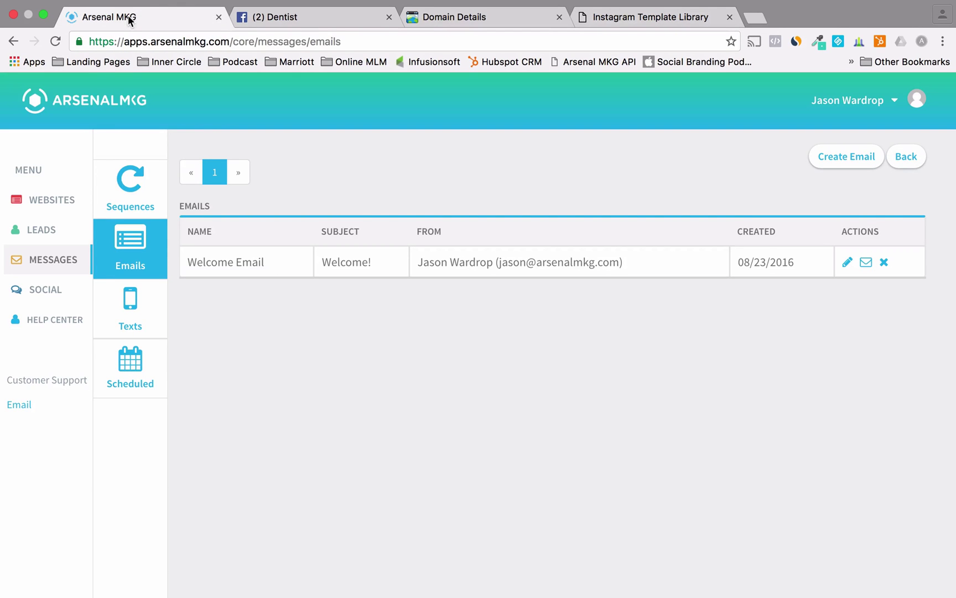
left_click(49, 204)
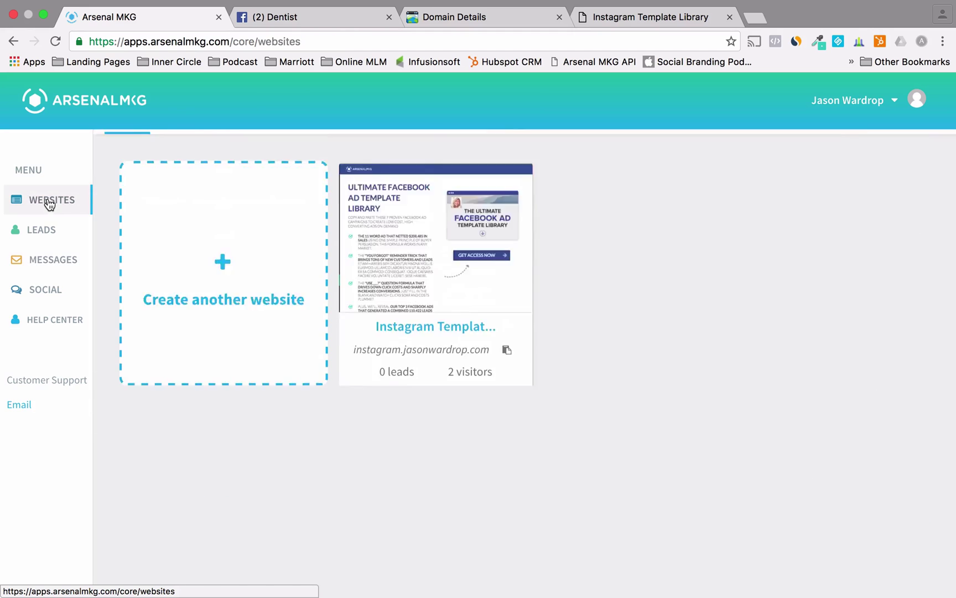
- Open the Instagram site's follow-up messages and delete the existing follow-up email
mouse_move(382, 356)
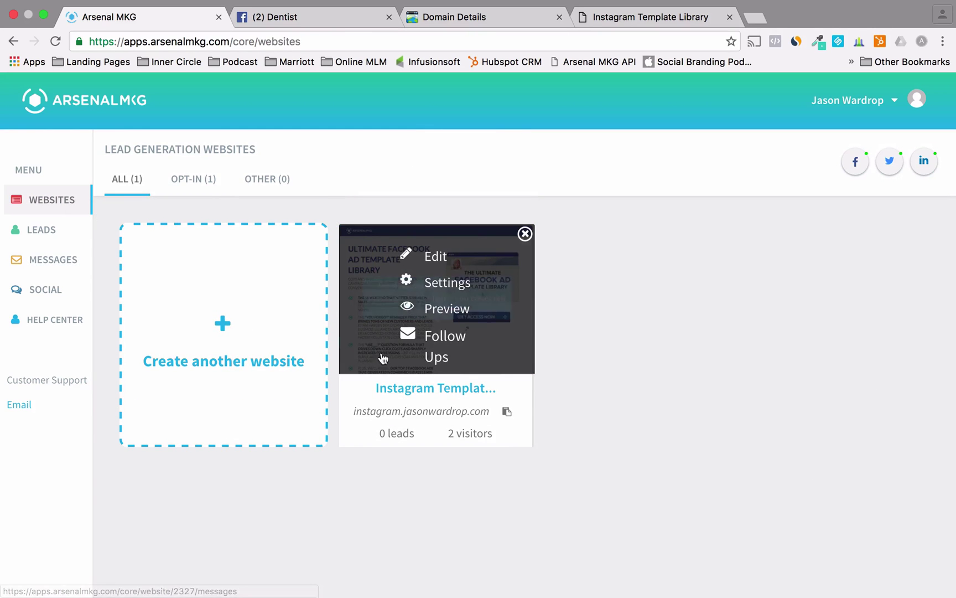
left_click(436, 344)
scroll(191, 453, "down", 5)
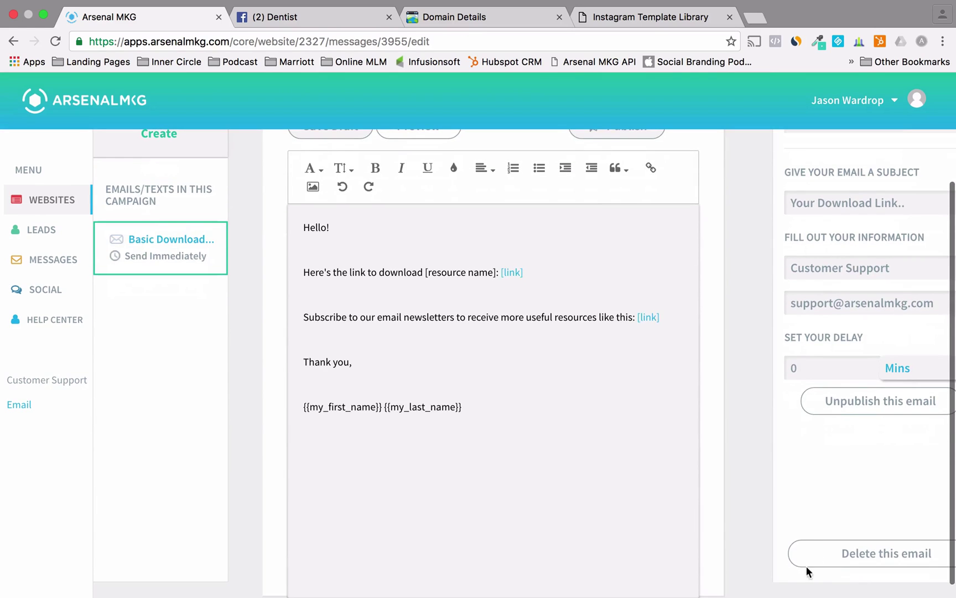
left_click(884, 553)
left_click(572, 222)
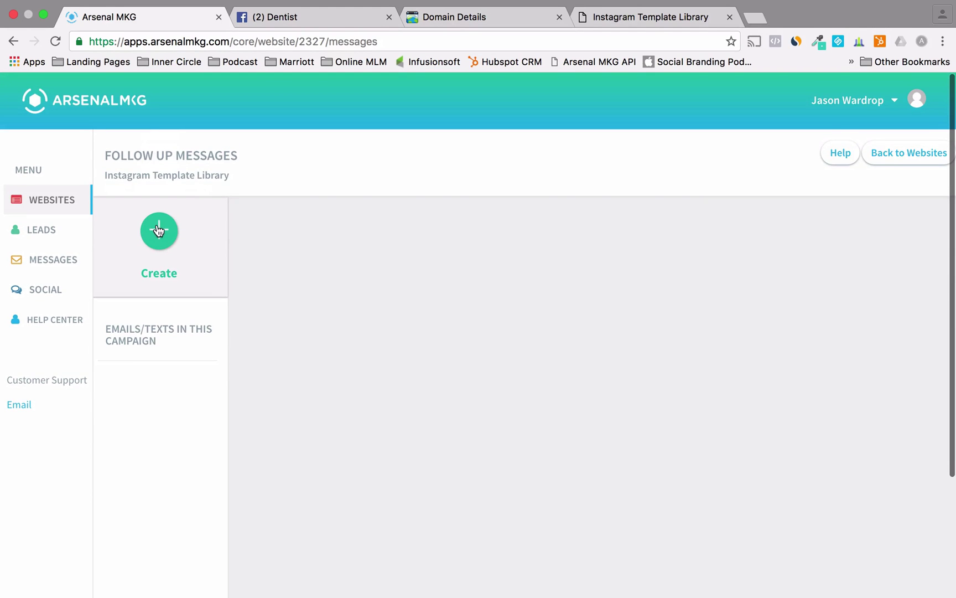
- Try a new text message, then switch to composing a new email instead
left_click(159, 230)
left_click(159, 263)
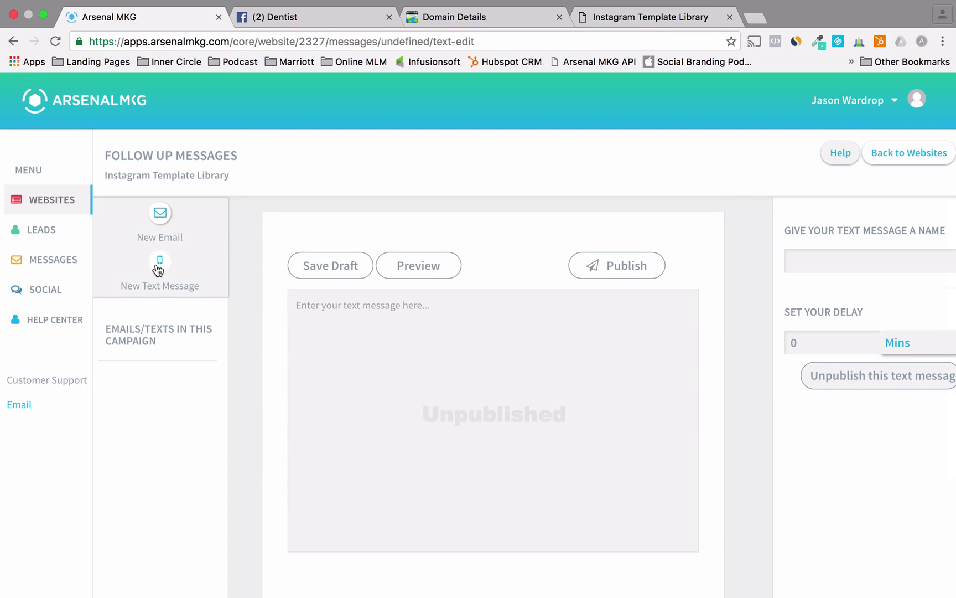
left_click(408, 337)
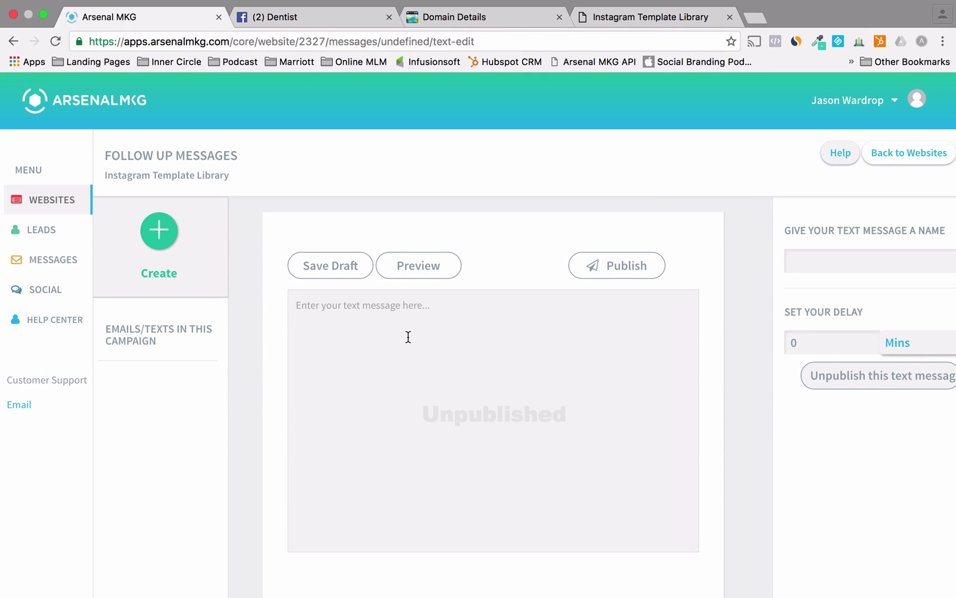
left_click(153, 240)
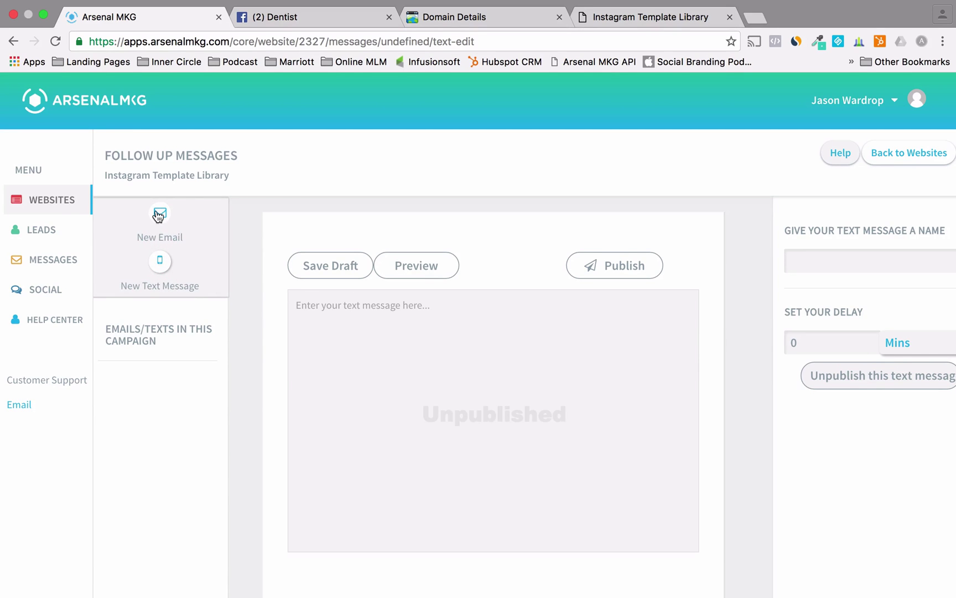
left_click(158, 216)
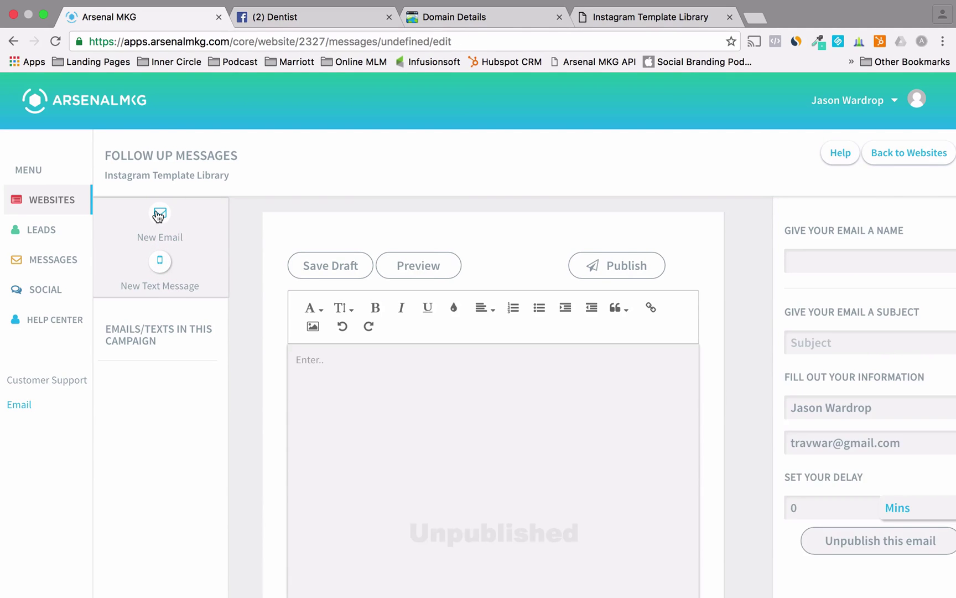
- Fill the immediate campaign email's name, subject and body with 'test', then start another new email
left_click(329, 364)
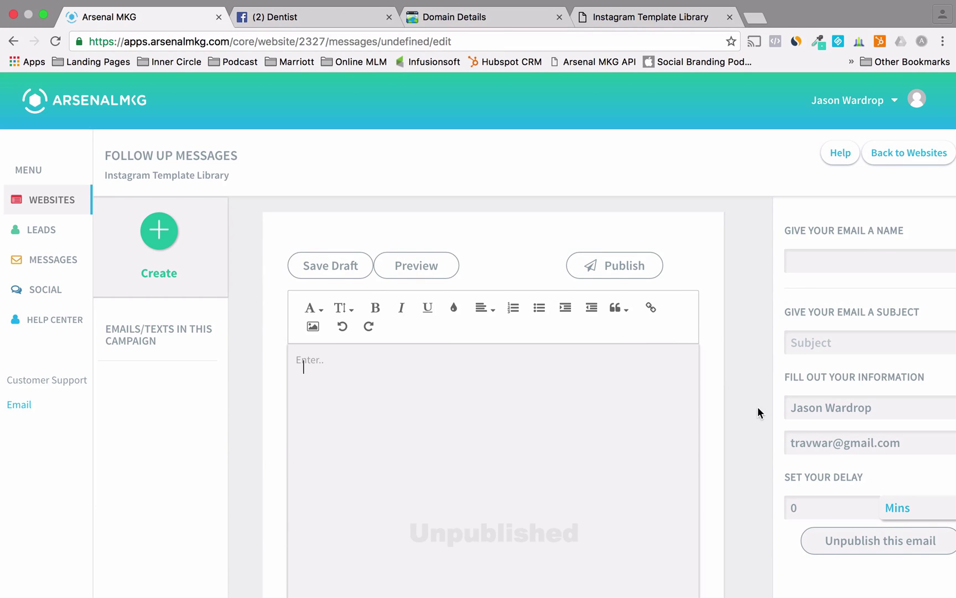
left_click(806, 267)
type("test")
left_click(812, 347)
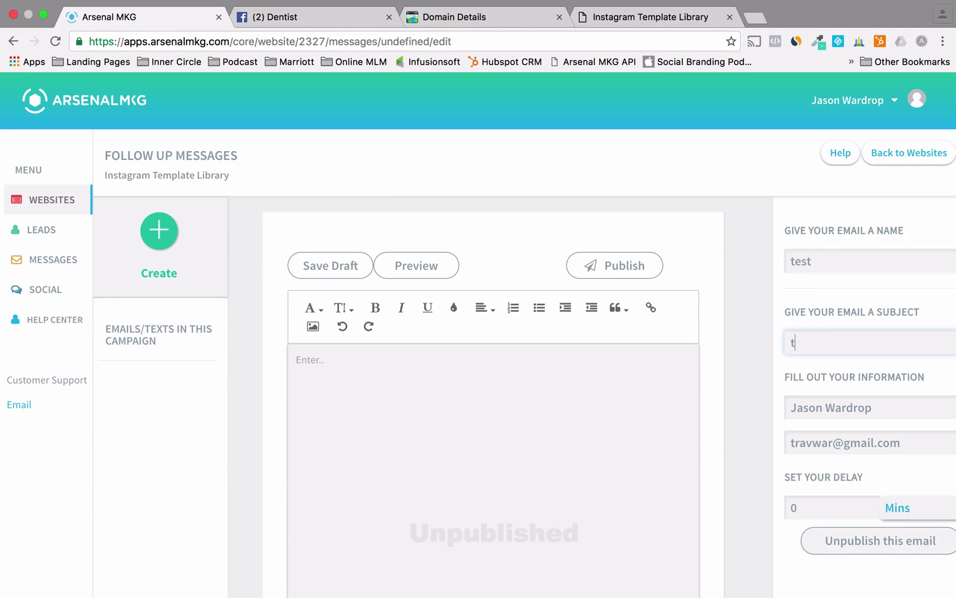
type("test")
left_click(613, 366)
type("test")
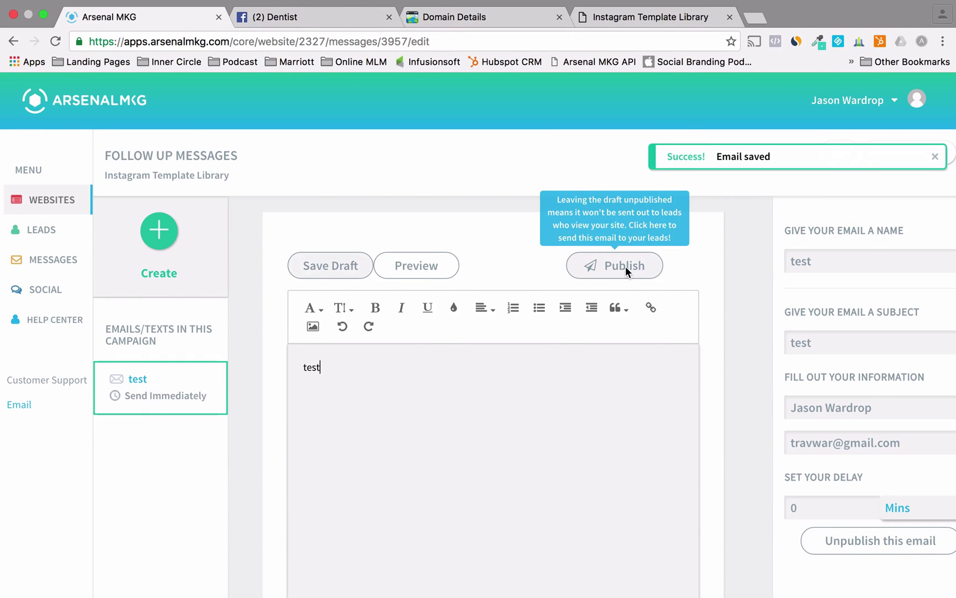
left_click(159, 231)
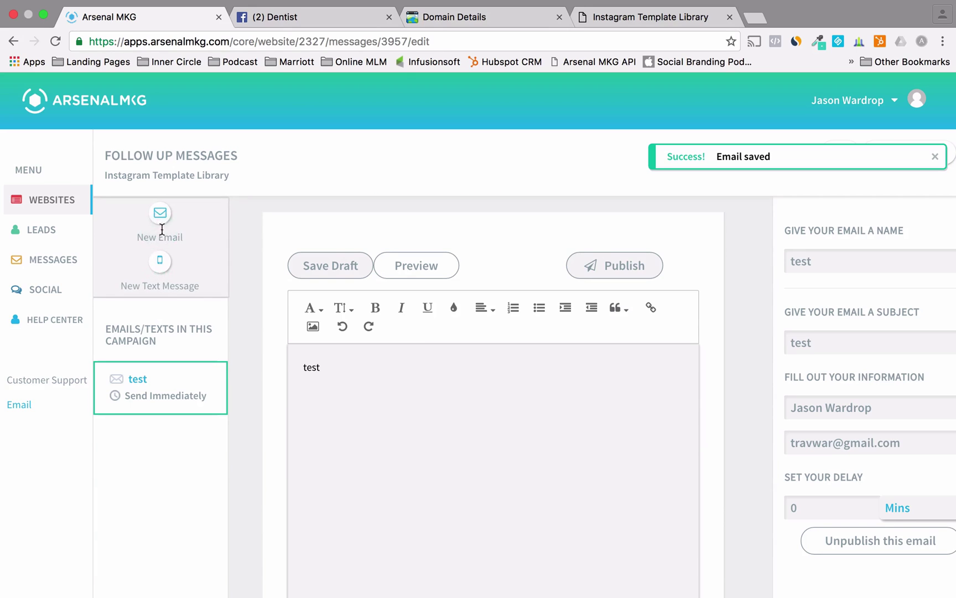
left_click(160, 213)
- Set the send delay to 1 Days, with name 'test', subject 'tet' and body 'test'
left_click(822, 500)
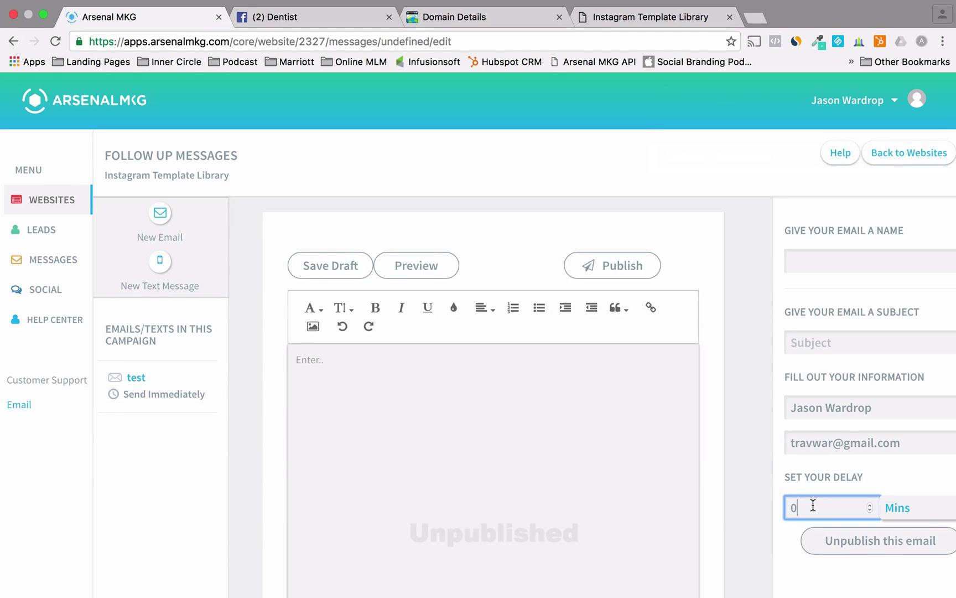
type("1")
left_click(904, 519)
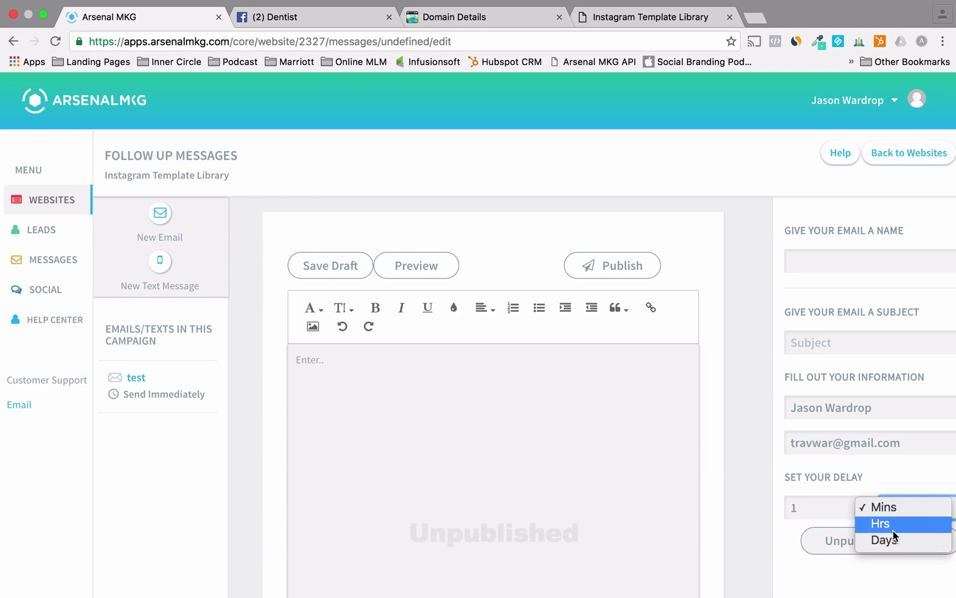
key("Escape")
left_click(835, 354)
type("tet")
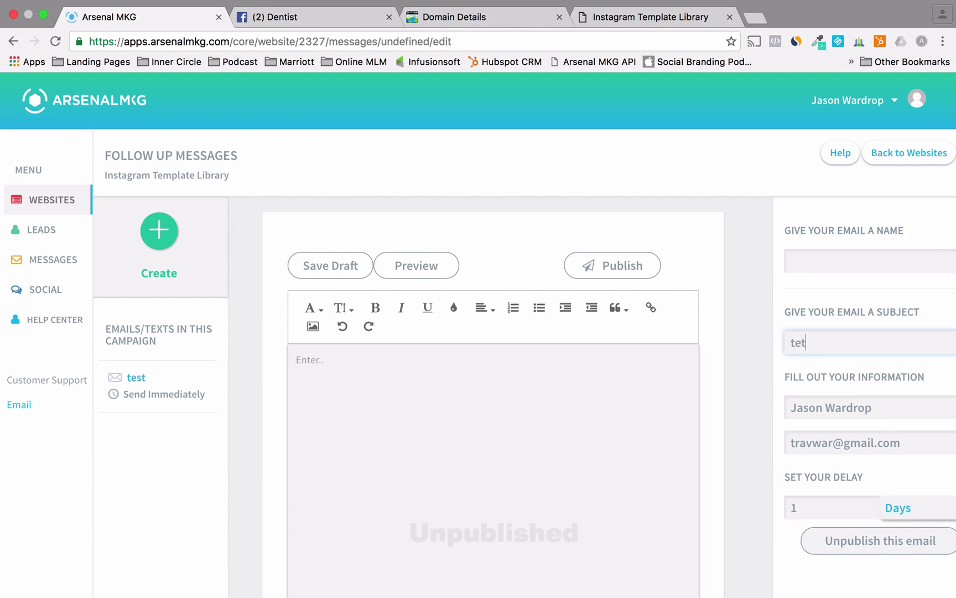
left_click(821, 254)
type("test")
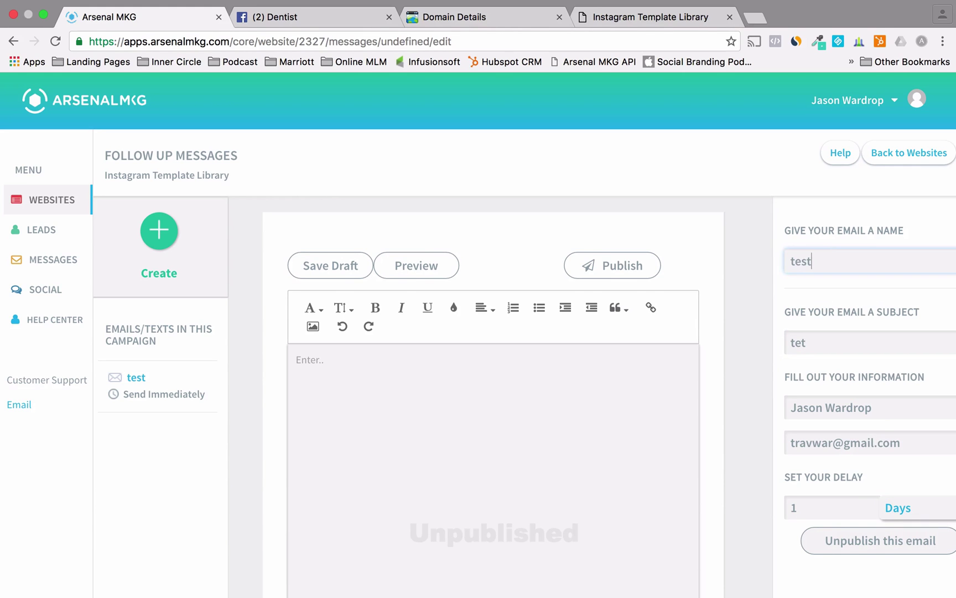
left_click(553, 393)
type("test")
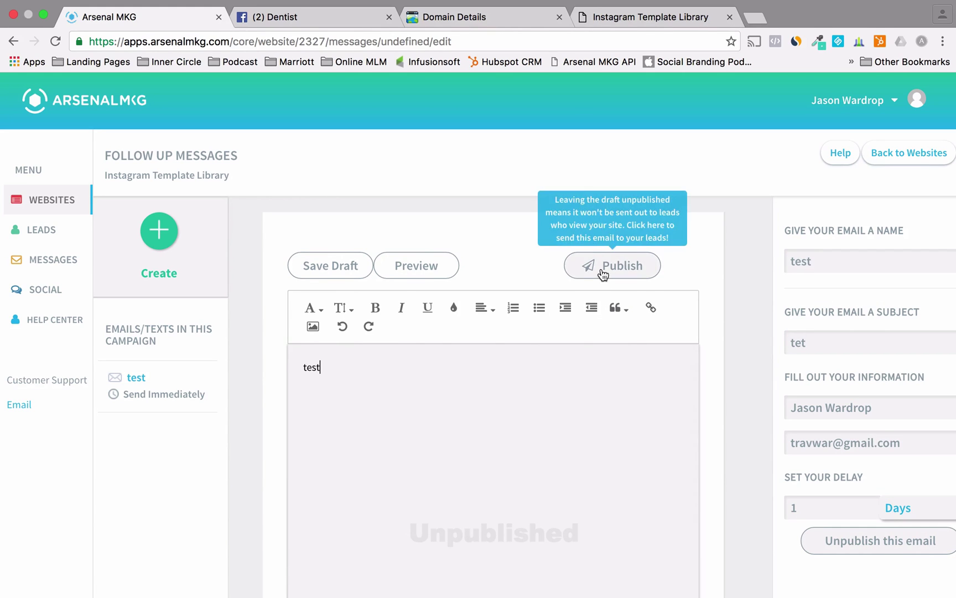
- Add 'asdfasdf' to the body, publish the delayed email, and return to the Websites list
left_click(606, 270)
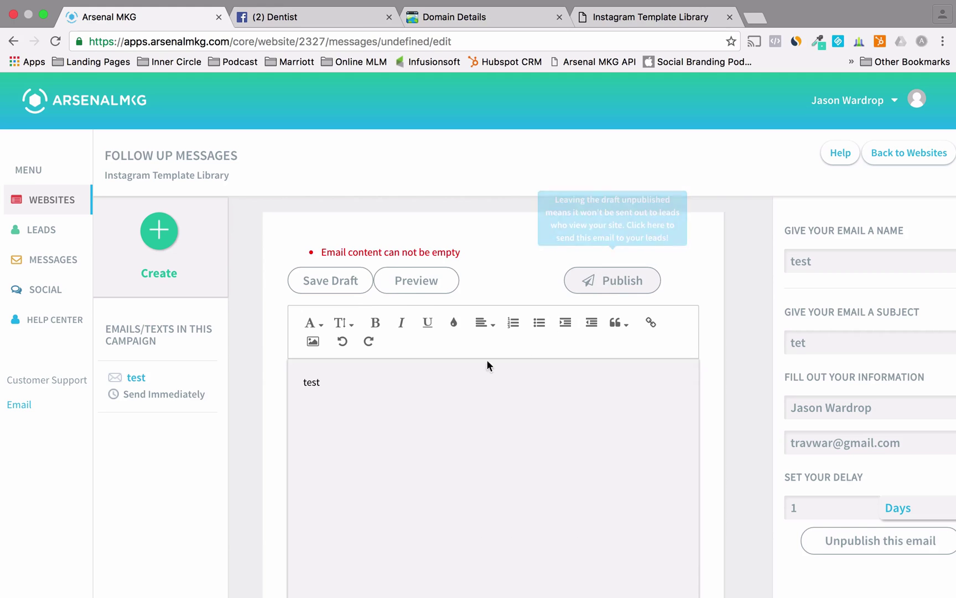
left_click(392, 416)
type("asdfasdf")
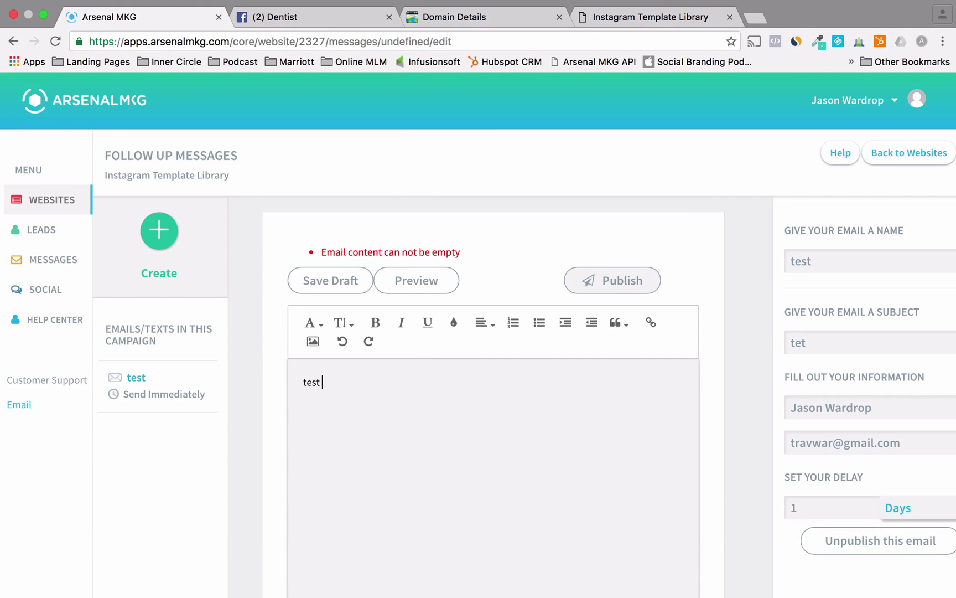
left_click(627, 282)
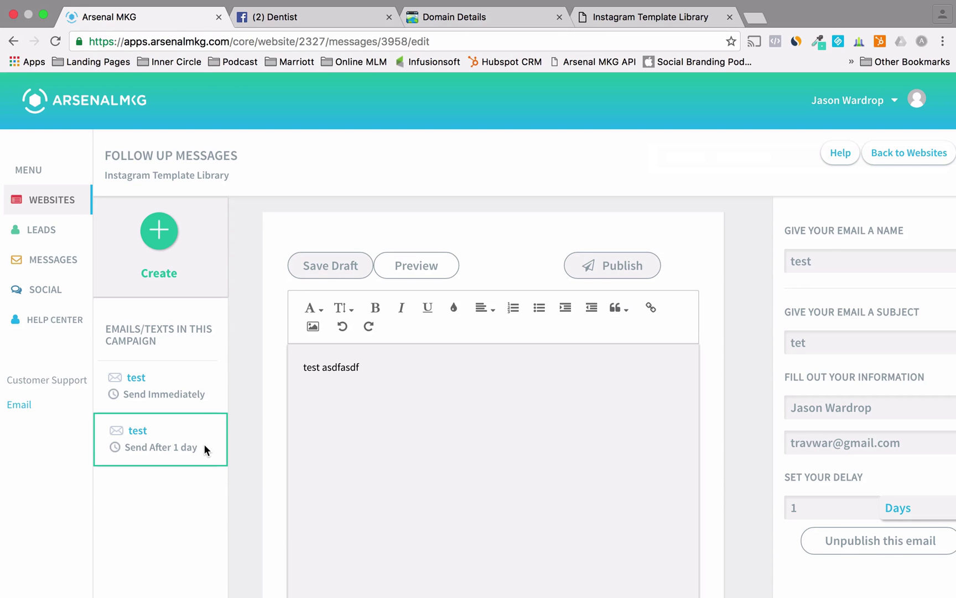
left_click(61, 202)
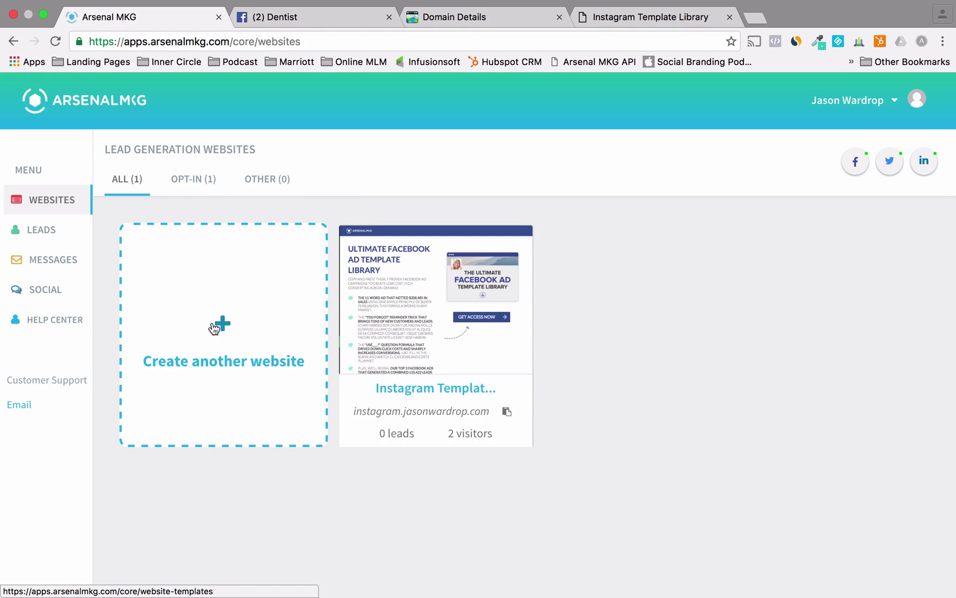
- Browse the Social Media Marketing help videos, then open the Instagram landing page and dismiss its sign-up popup
left_click(55, 328)
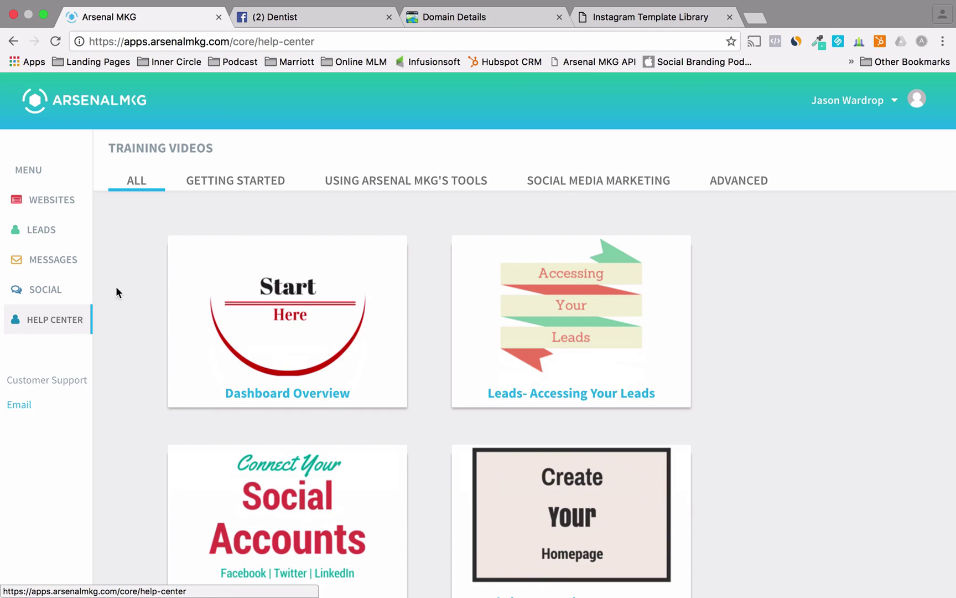
left_click(560, 181)
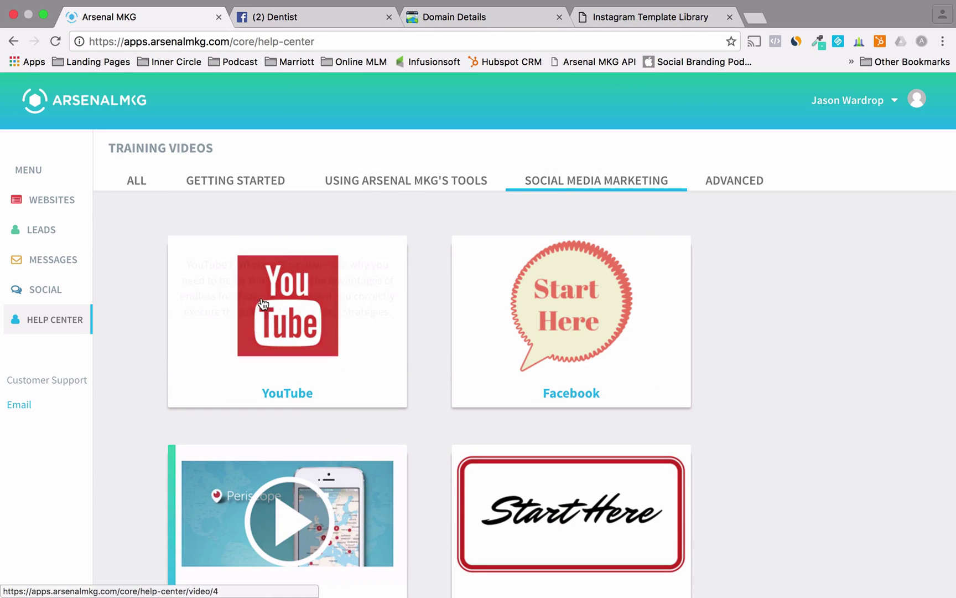
left_click(64, 201)
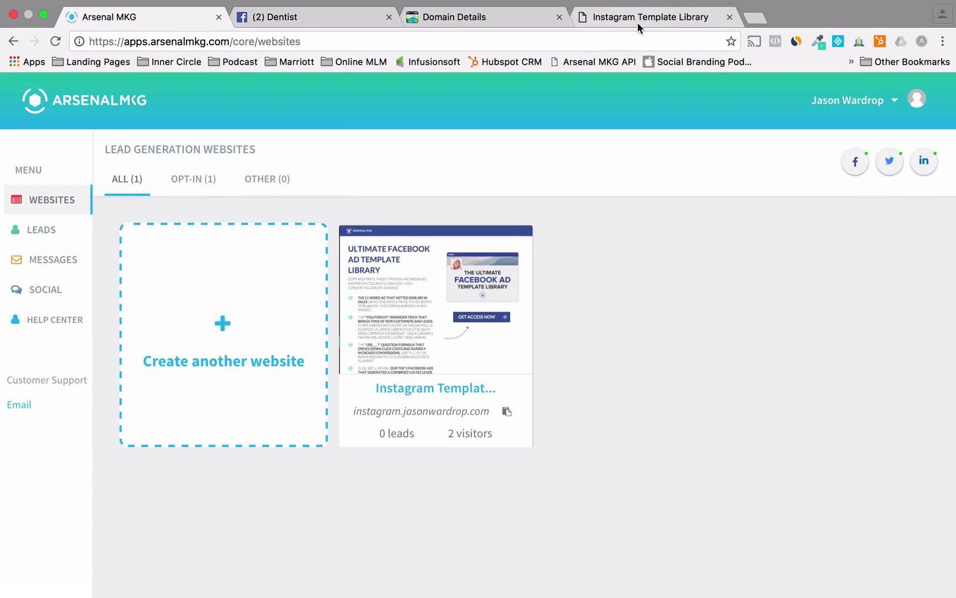
left_click(639, 18)
left_click(685, 115)
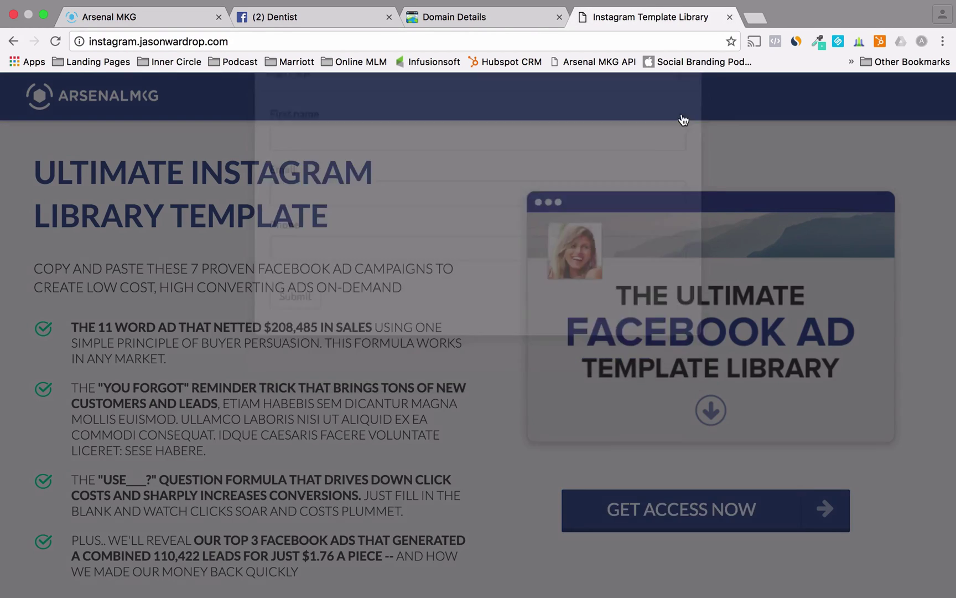